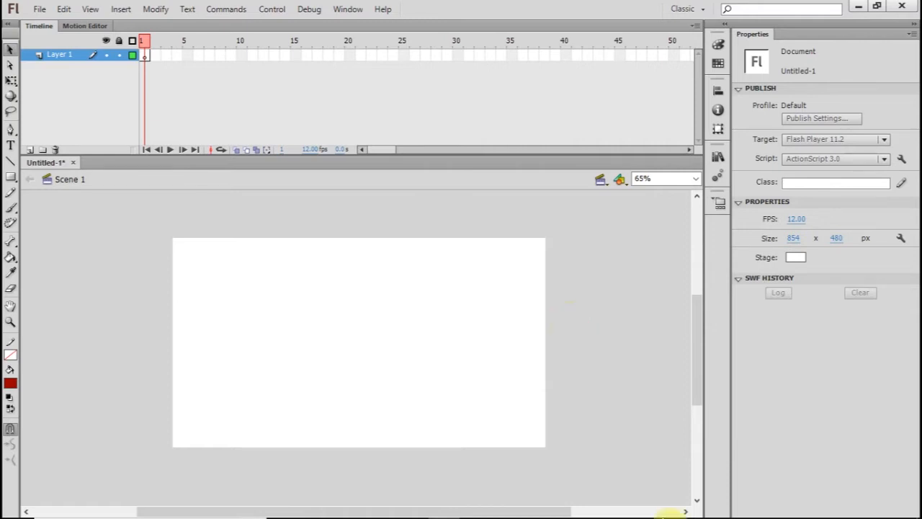
mouse_move(667, 513)
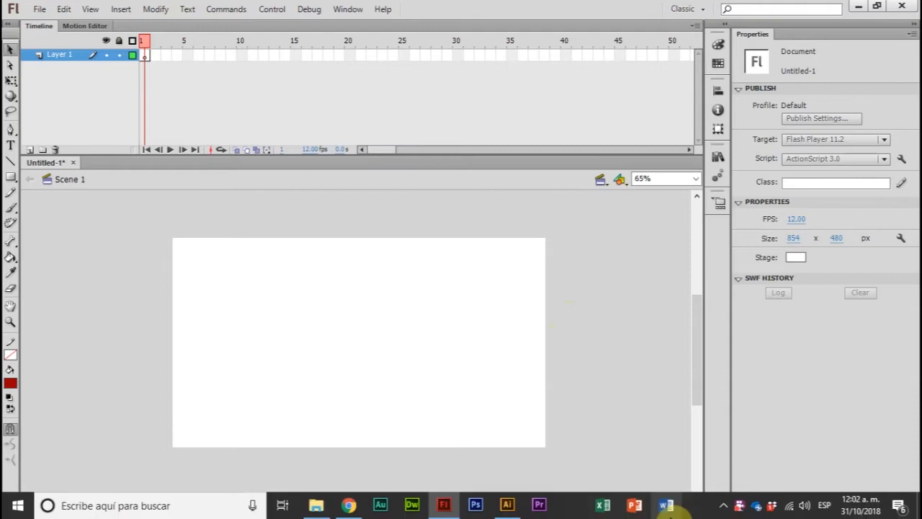
right_click(741, 506)
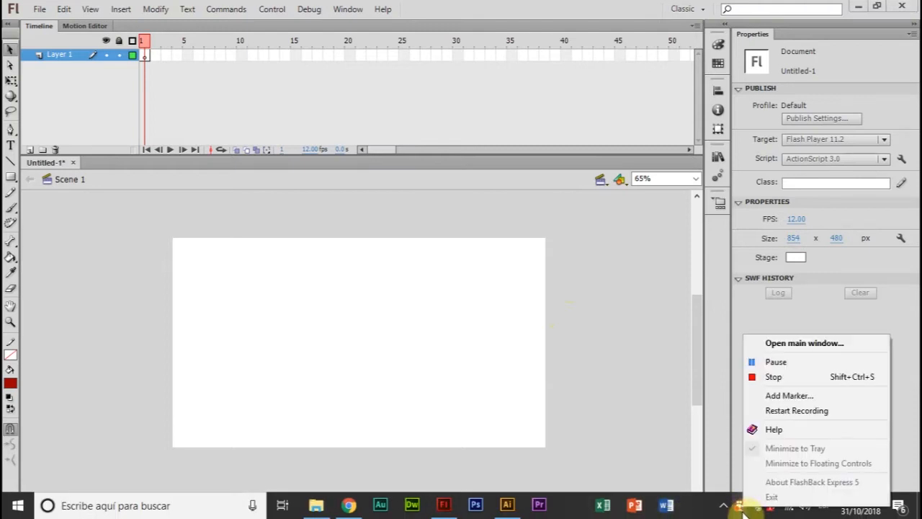
left_click(778, 364)
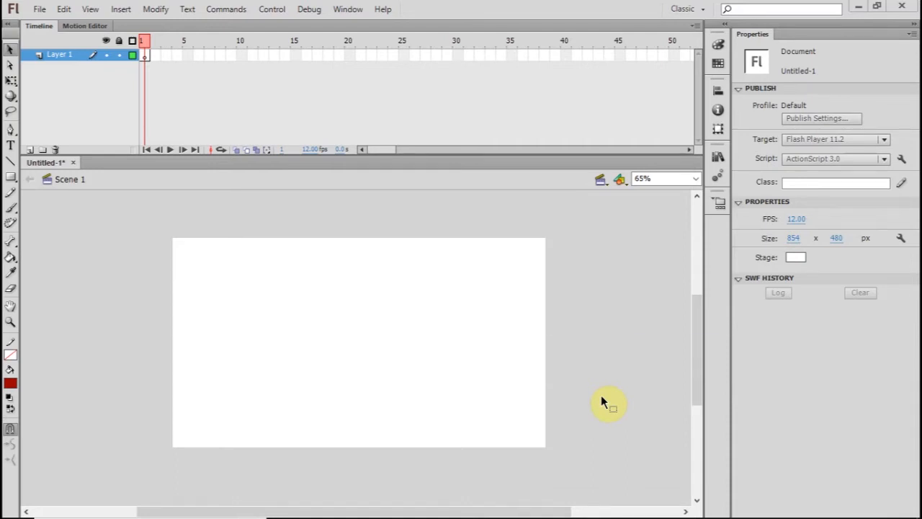
Switch to the UnidadesDeAnimación folder and examine the asteroid, meteor, rocket and space background images for the animation.
key("alt+Tab")
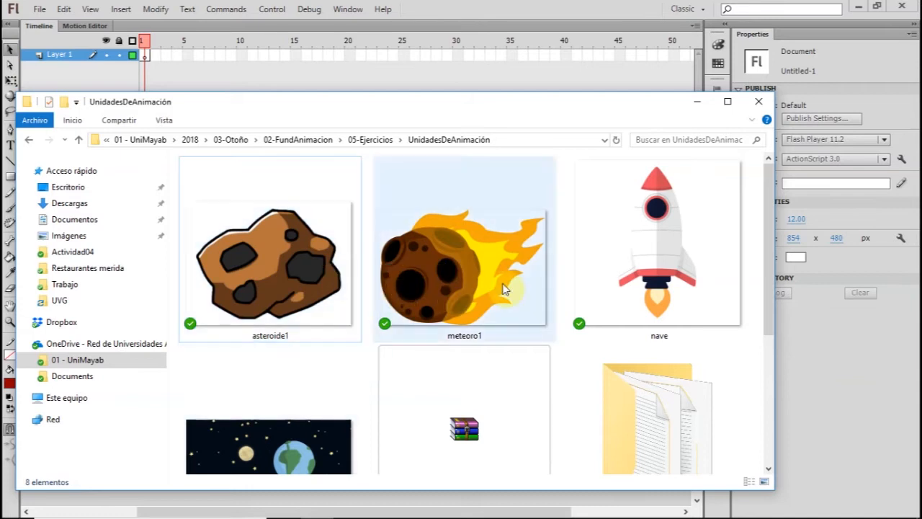
left_click_drag(776, 240, 765, 291)
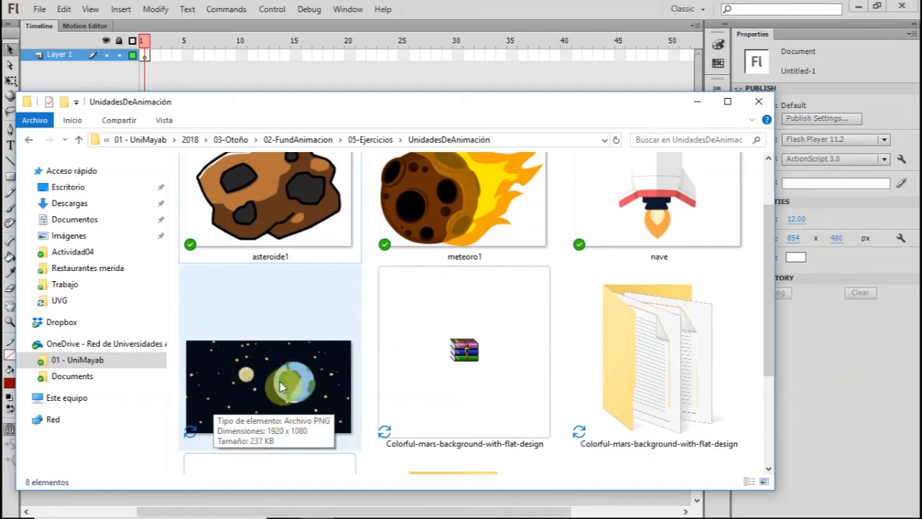
left_click_drag(772, 261, 771, 213)
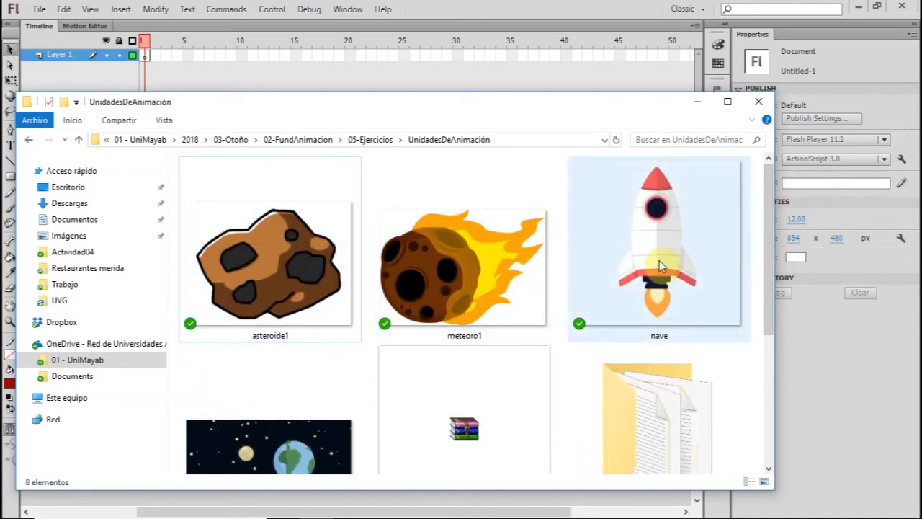
mouse_move(659, 262)
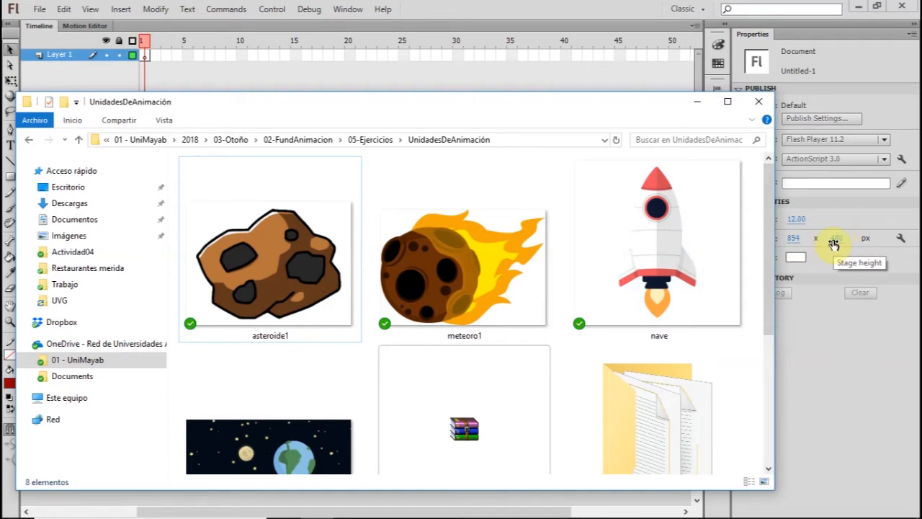
mouse_move(450, 279)
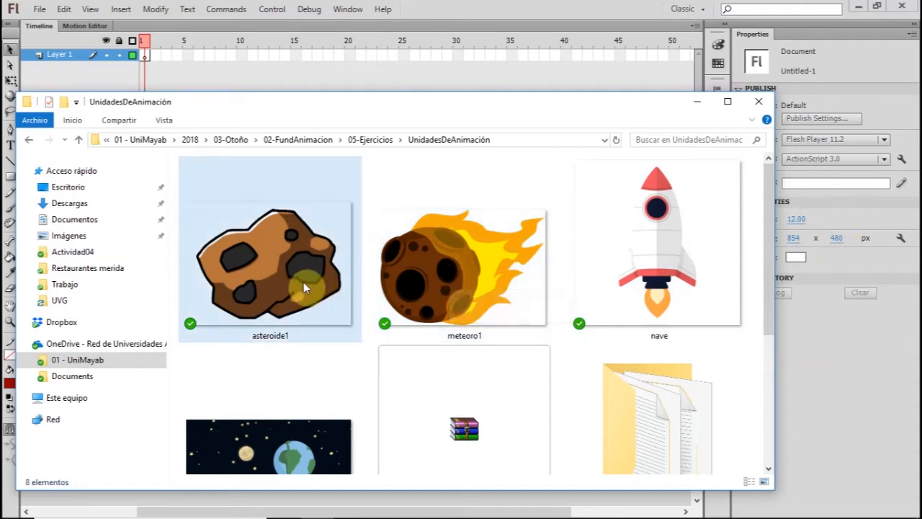
mouse_move(302, 287)
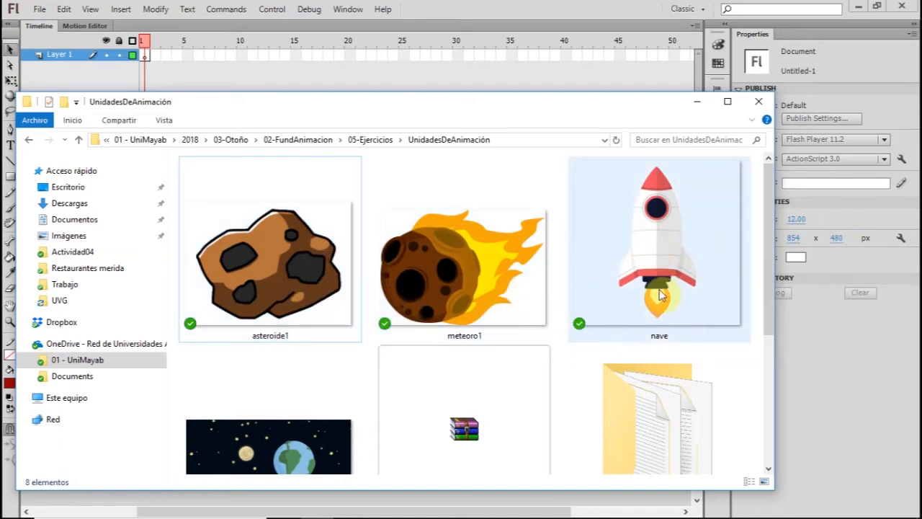
mouse_move(670, 278)
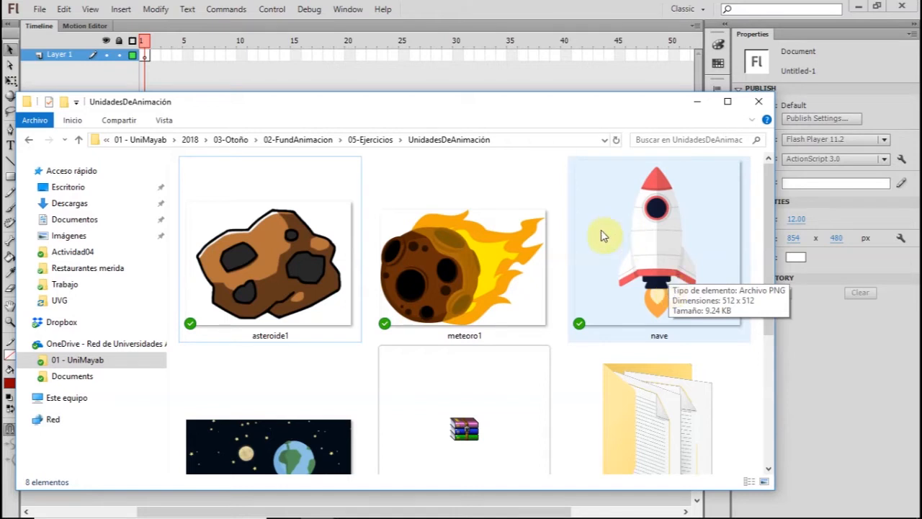
mouse_move(530, 268)
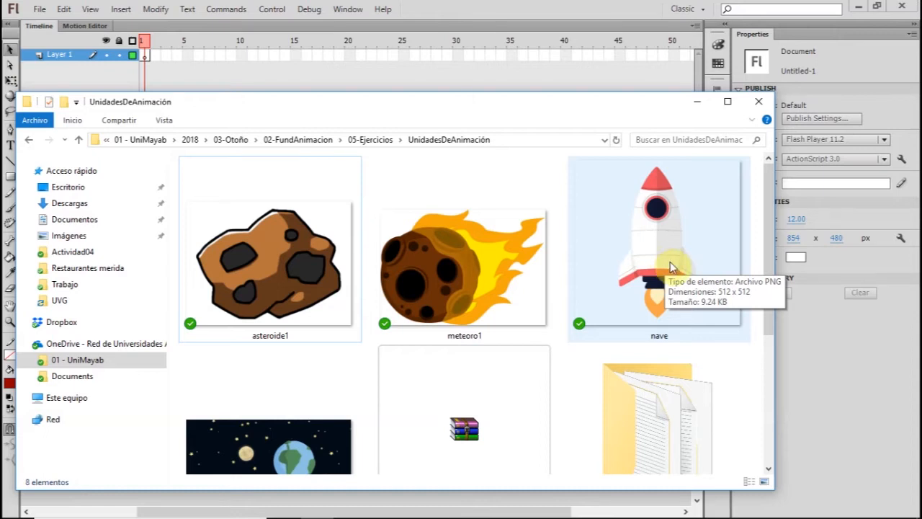
Switch to Illustrator, draw a small upright rectangle in the artboard's upper half and fill it with yellow-green.
key("alt+Tab")
key("alt+Tab")
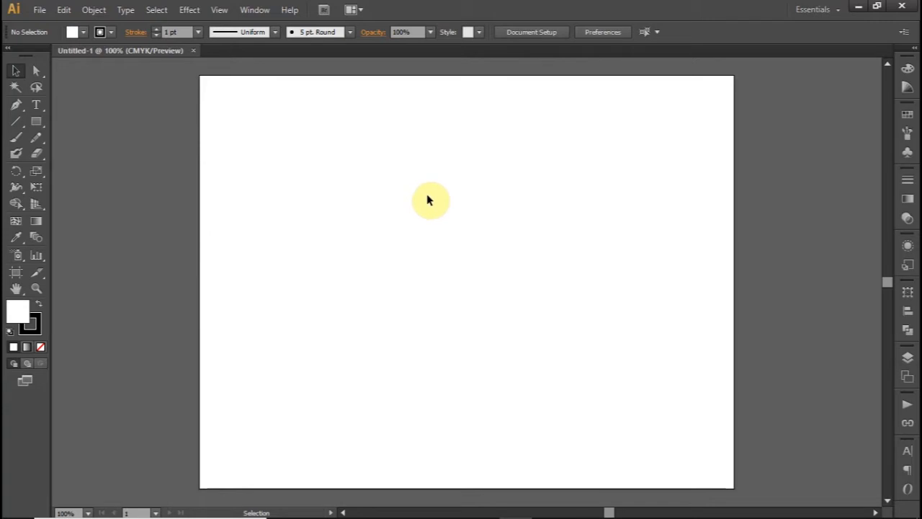
left_click(36, 121)
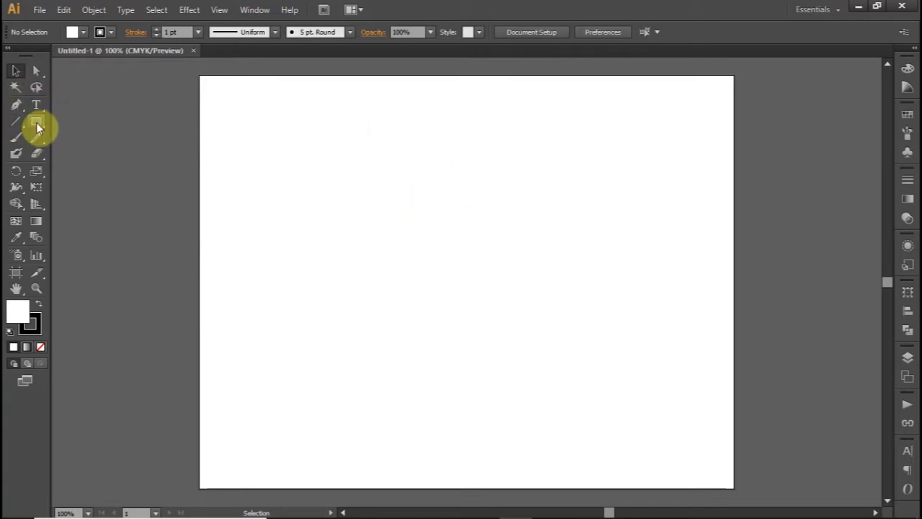
left_click_drag(368, 128, 418, 190)
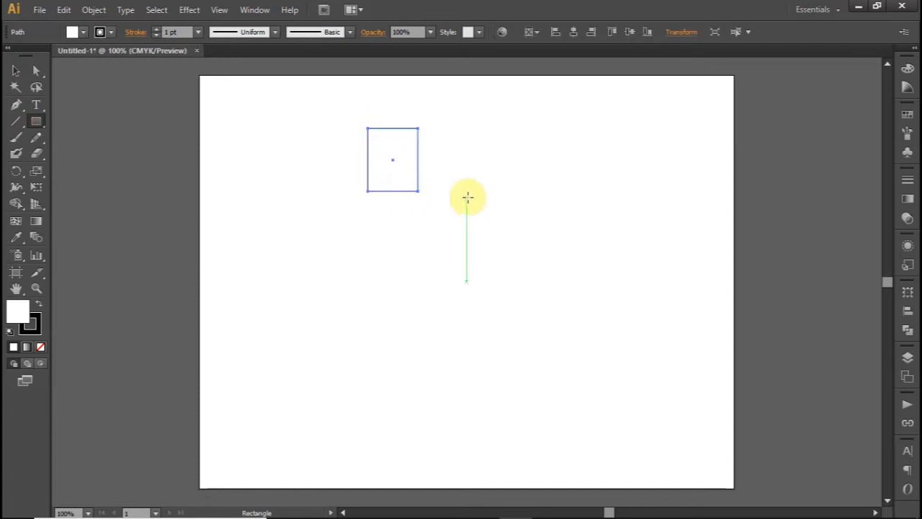
left_click(911, 55)
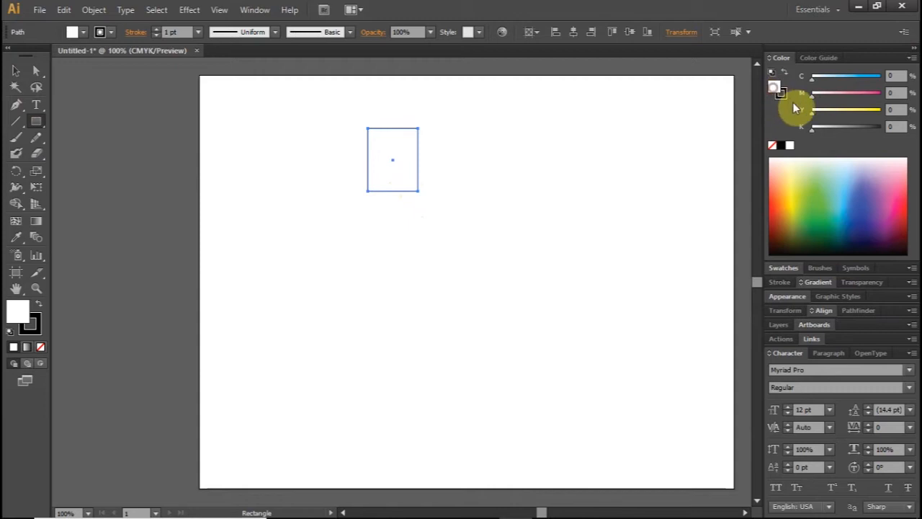
left_click(803, 191)
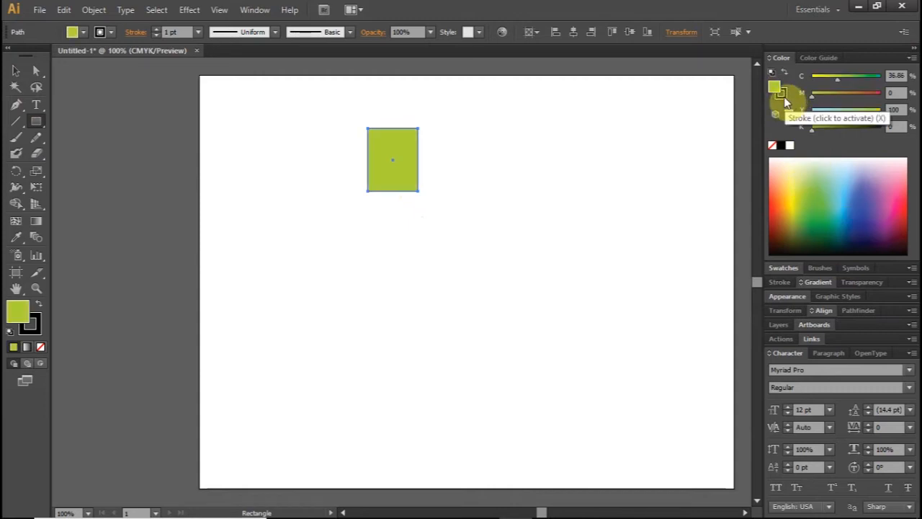
Set the rectangle's stroke weight to 6 pt.
left_click(784, 283)
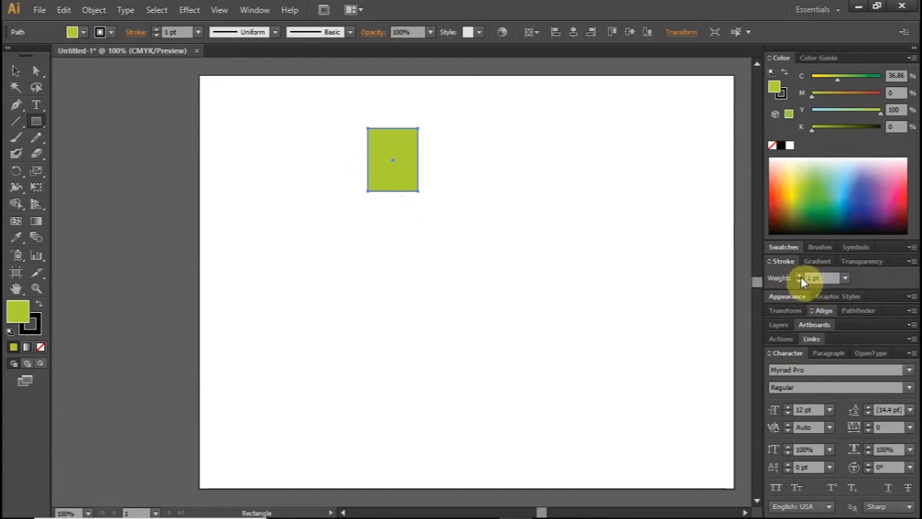
key("Up")
key("Up")
key("Up")
key("Up")
key("Up")
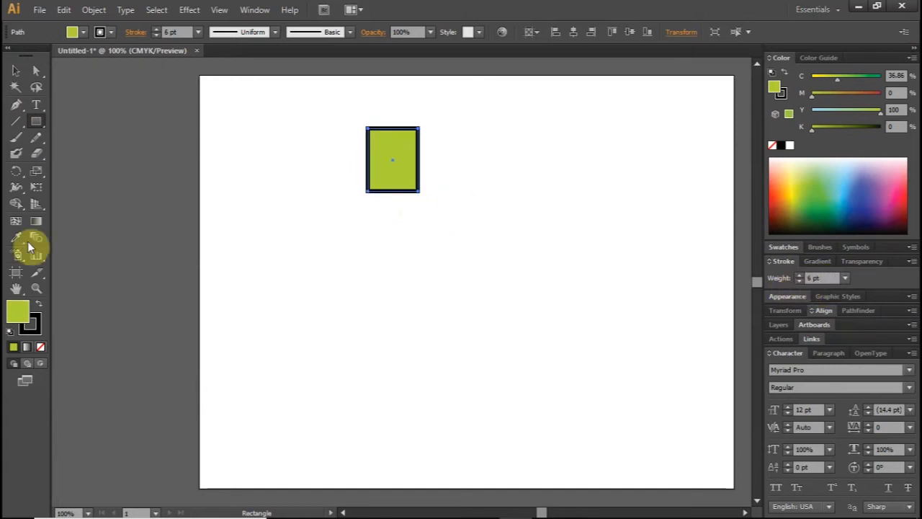
Draw a wide rounded rectangle overlapping the yellow-green rectangle's lower corner and fill it with light green.
left_click_drag(35, 123, 59, 138)
mouse_move(497, 165)
left_mouse_down()
mouse_move(453, 210)
mouse_move(382, 208)
mouse_move(393, 215)
left_mouse_up()
left_click(817, 170)
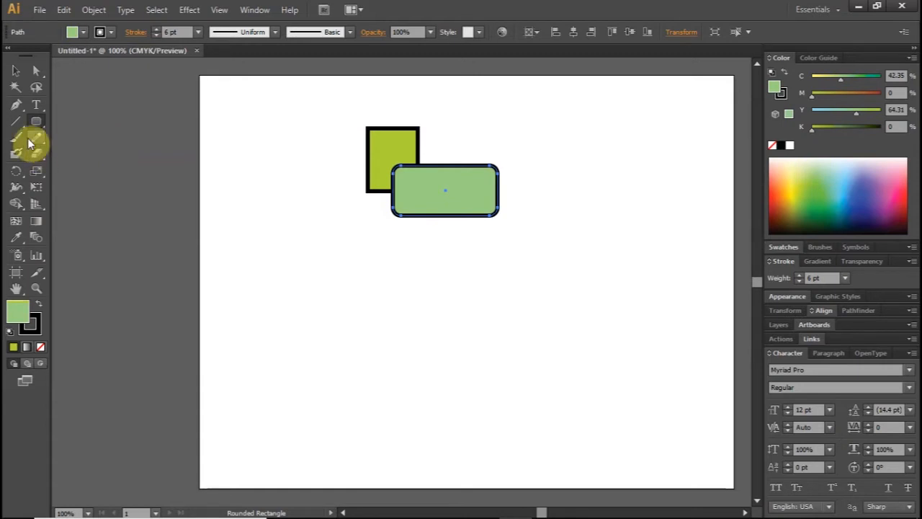
Draw a nearly circular ellipse below the yellow-green rectangle and fill it with blue.
left_click_drag(36, 121, 75, 152)
left_click_drag(360, 242, 422, 294)
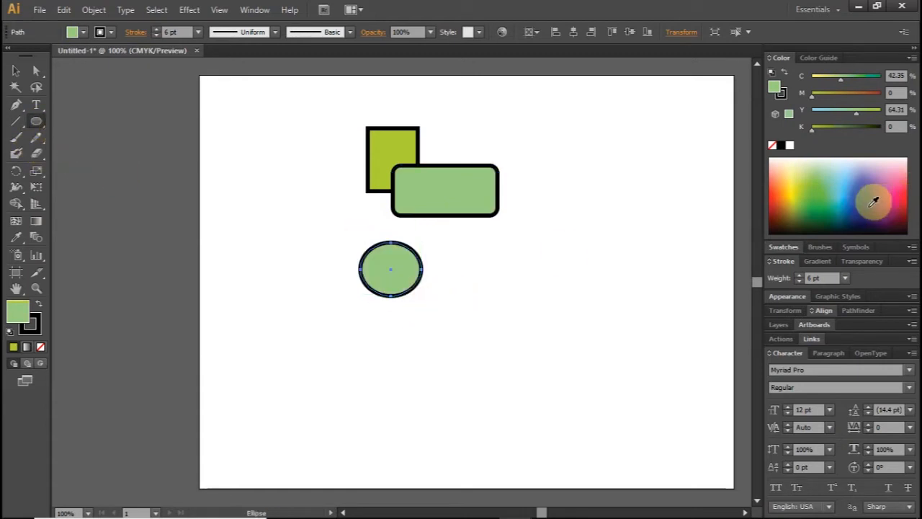
left_click(874, 195)
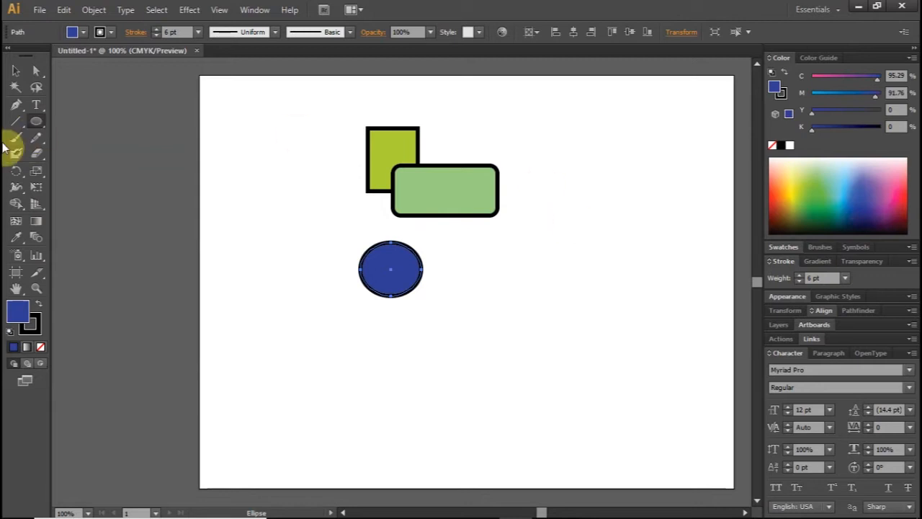
Draw a tilted hexagon beside the blue ellipse, below the rounded rectangle, and fill it with pink.
left_click(39, 123)
left_click(71, 170)
left_click_drag(519, 260, 560, 268)
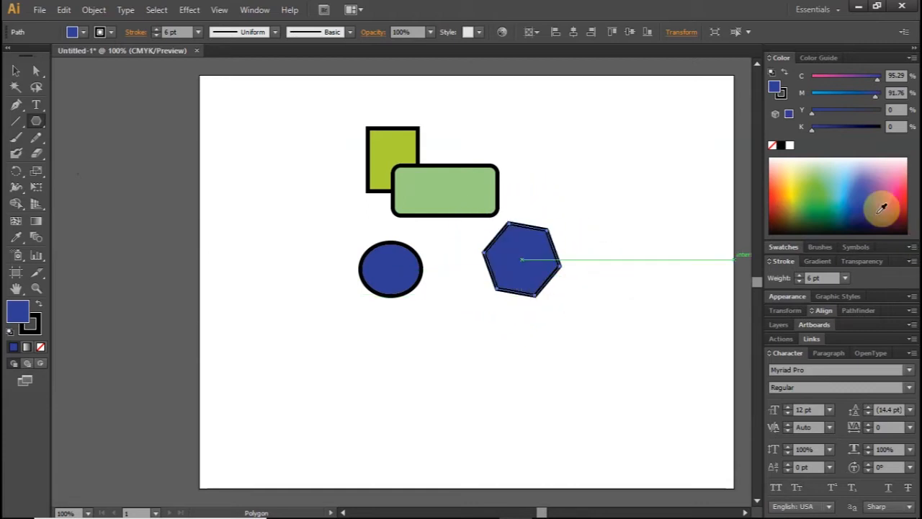
left_click(898, 190)
Spread the shapes apart by moving the hexagon and ellipse lower and the rounded rectangle clear of the yellow-green one.
key("v")
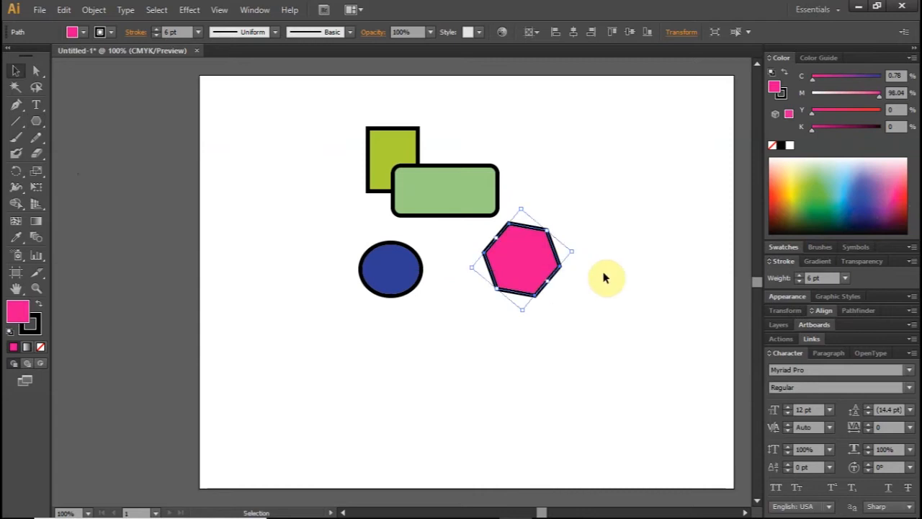
left_click_drag(526, 299, 525, 345)
left_click_drag(391, 274, 368, 313)
left_click_drag(445, 200, 492, 175)
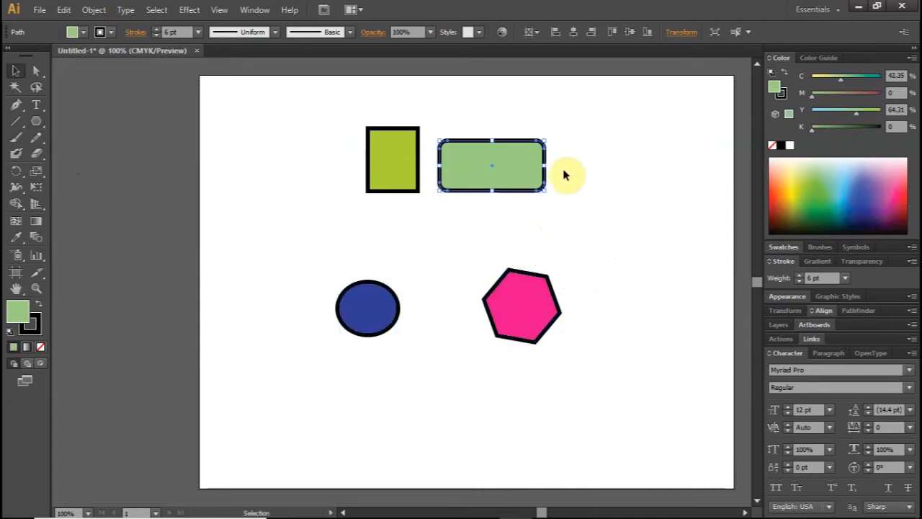
left_click(580, 219)
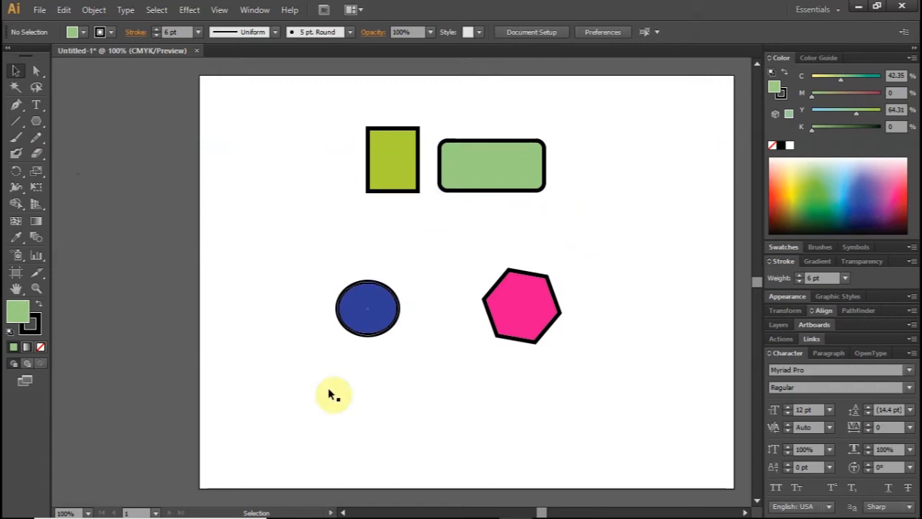
Group the yellow-green rectangle with the rounded rectangle and move the pair slightly up and left on the artboard.
left_click_drag(483, 219, 612, 202)
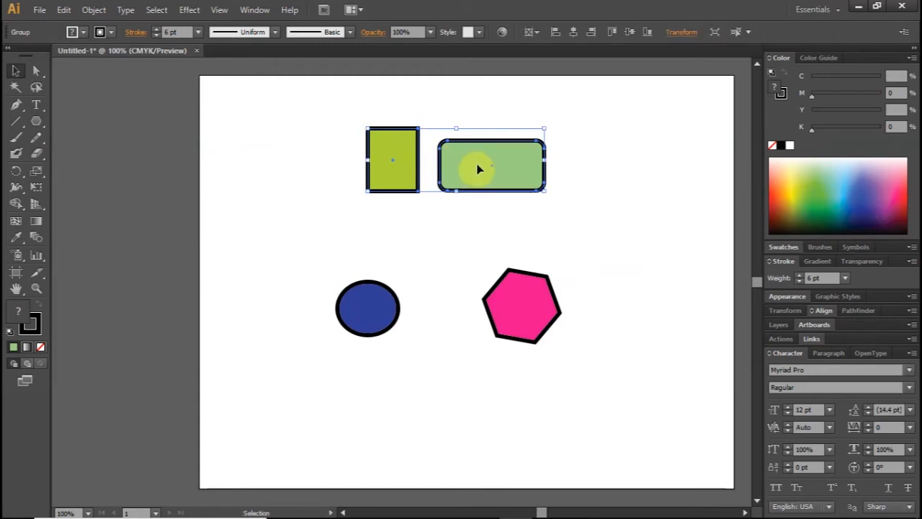
left_click(612, 220)
key("v")
left_click_drag(494, 181, 473, 168)
left_click(624, 268)
left_click_drag(298, 237, 574, 381)
left_click(507, 376)
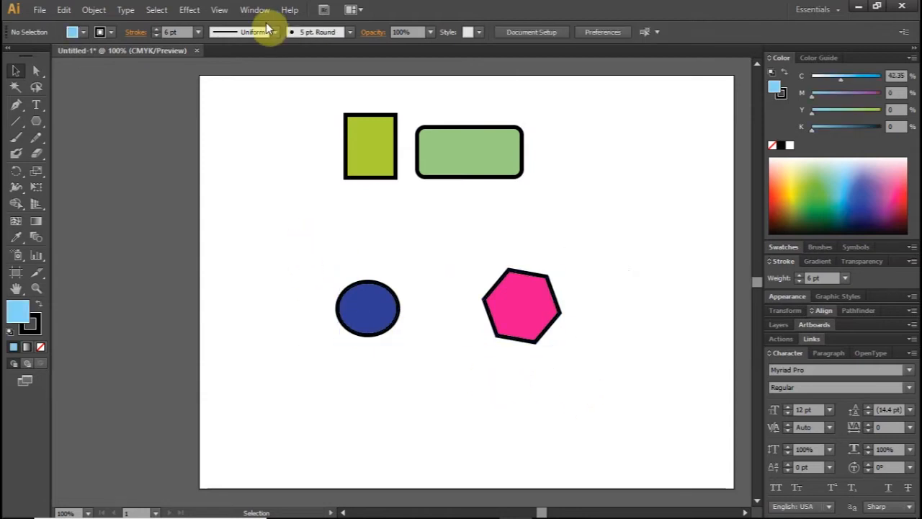
Group the rectangle pair with the blue ellipse and move the new group down and left.
left_click_drag(321, 111, 417, 150)
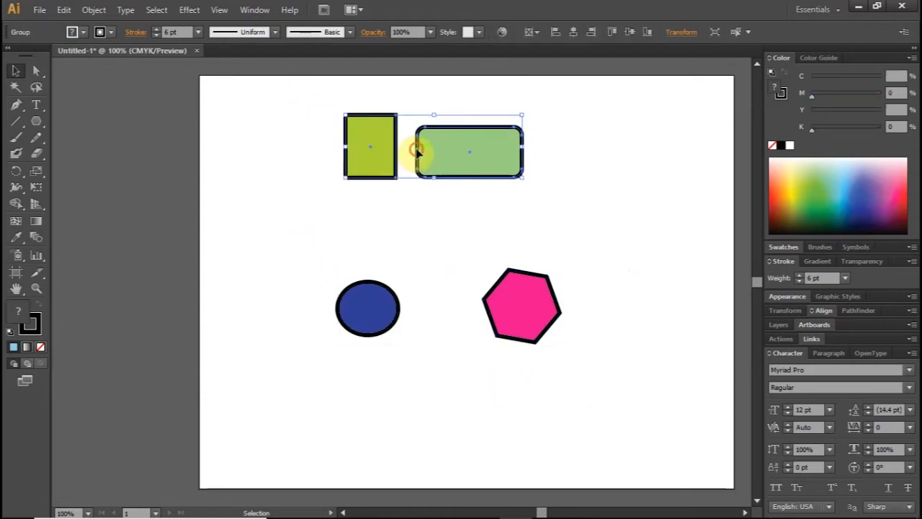
left_click(374, 303, "shift")
key("ctrl+g")
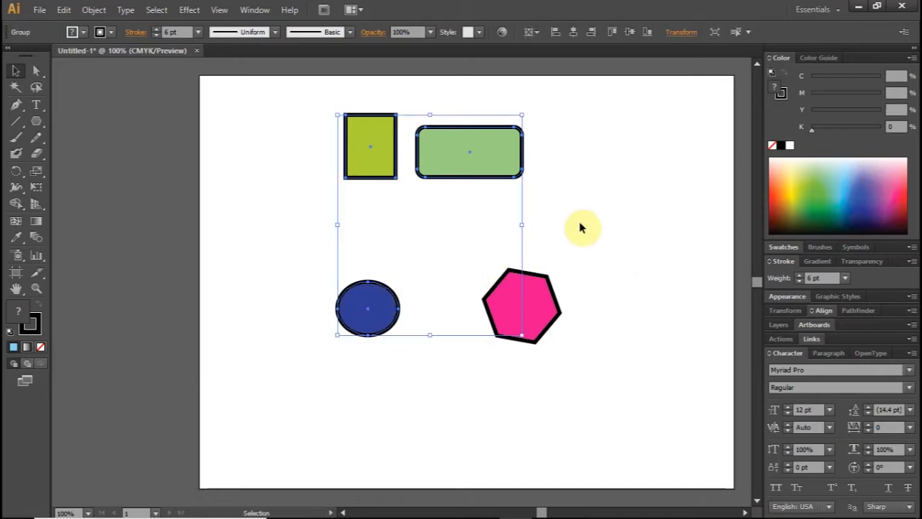
left_click(634, 185)
left_click_drag(443, 159, 405, 175)
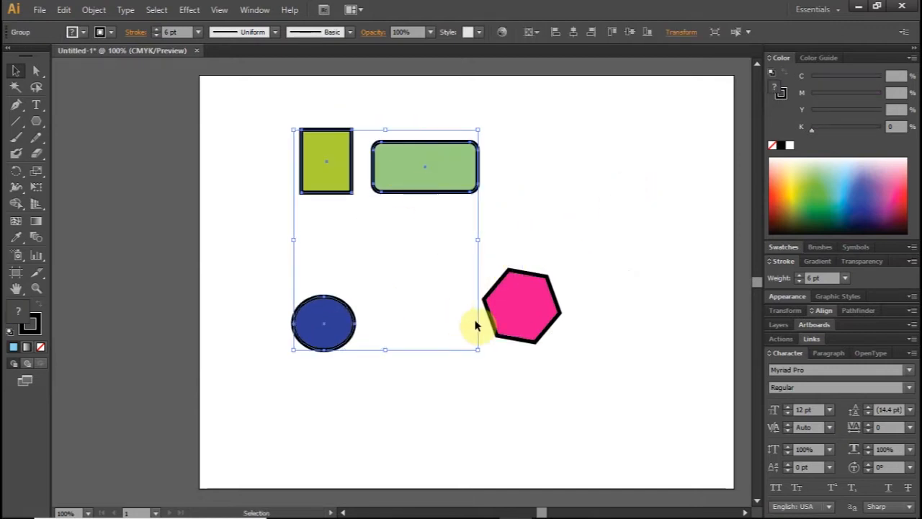
Group the pink hexagon with the existing group and reposition all four shapes together near the middle of the artboard.
left_click_drag(260, 105, 603, 423)
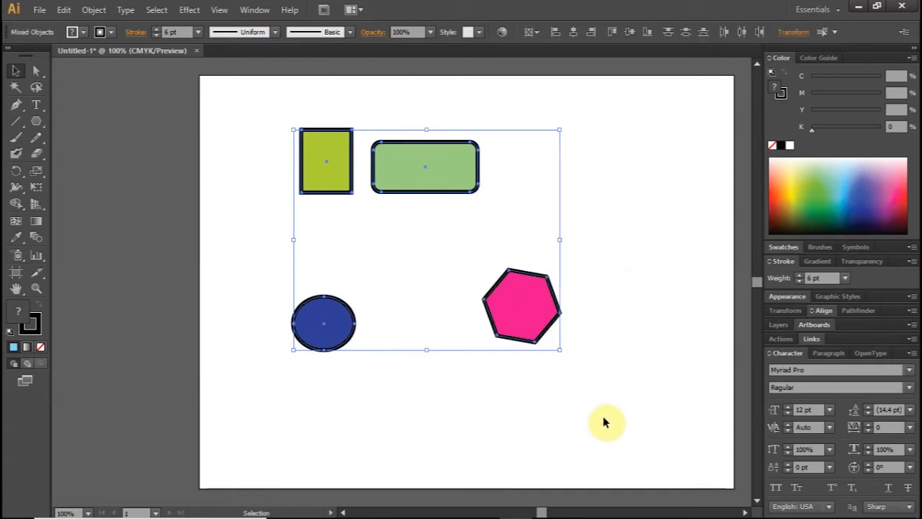
left_click(641, 265)
left_click_drag(373, 165, 438, 191)
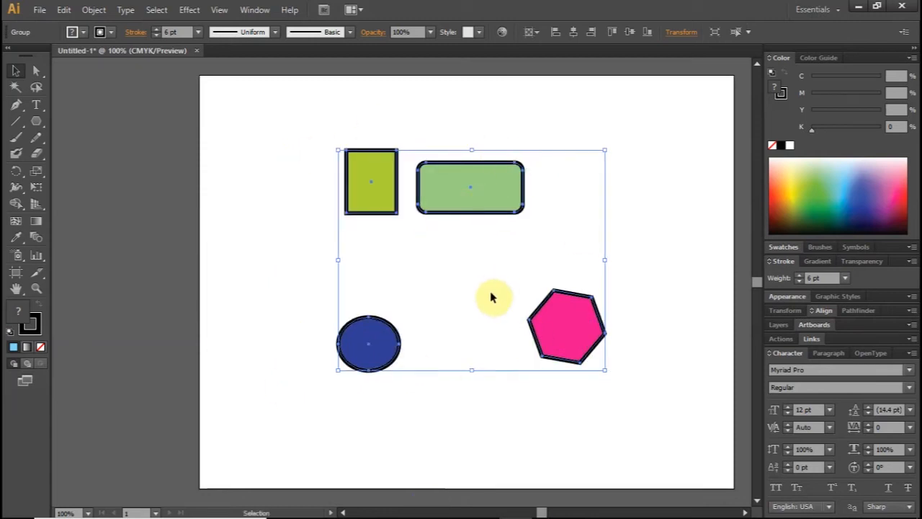
left_click(912, 53)
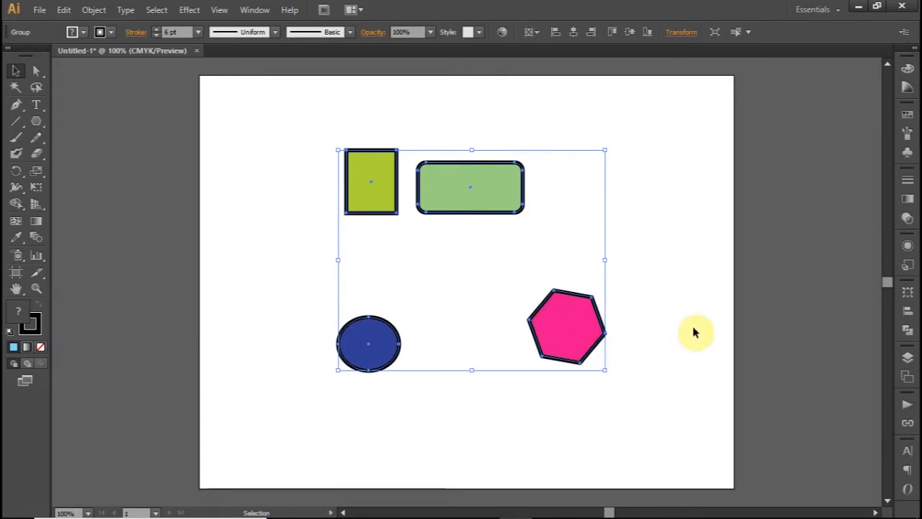
left_click_drag(373, 187, 368, 156)
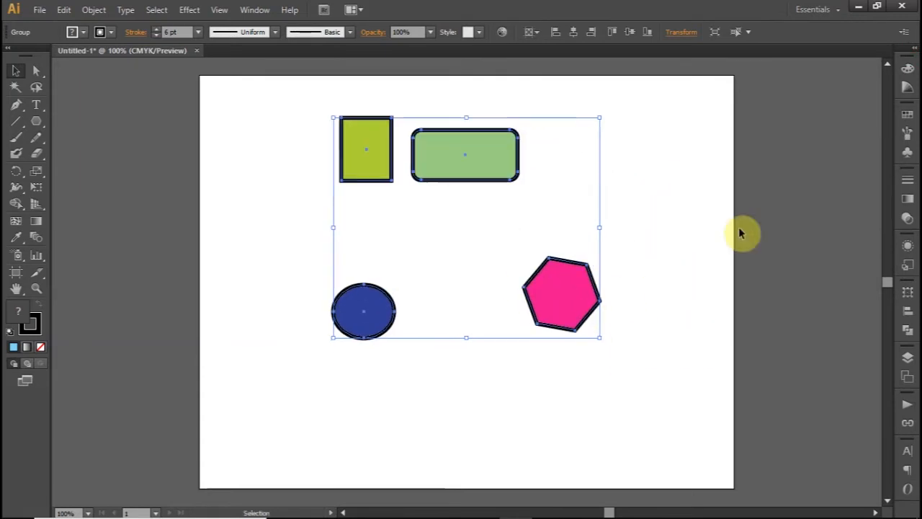
left_click_drag(490, 147, 506, 200)
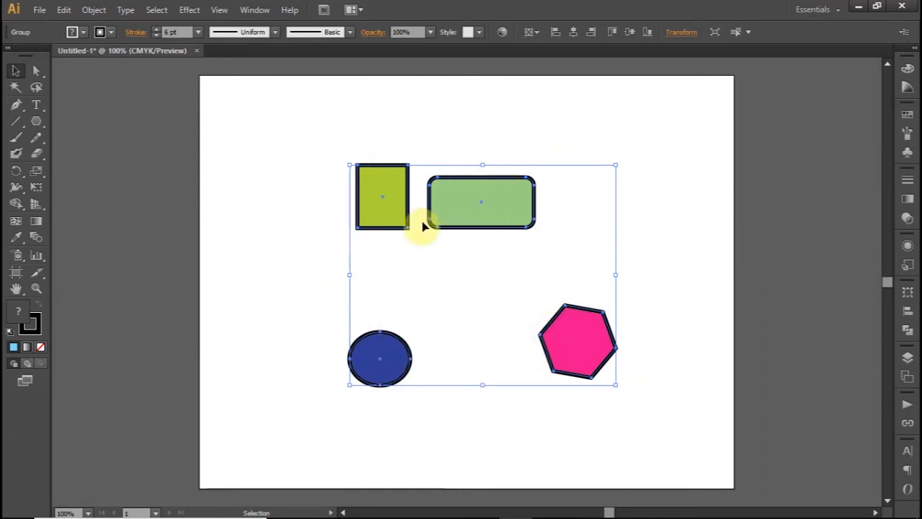
Isolate the outer group and move the pink hexagon and the three-shape subgroup independently, ending with the hexagon farther right and higher.
double_click(513, 209)
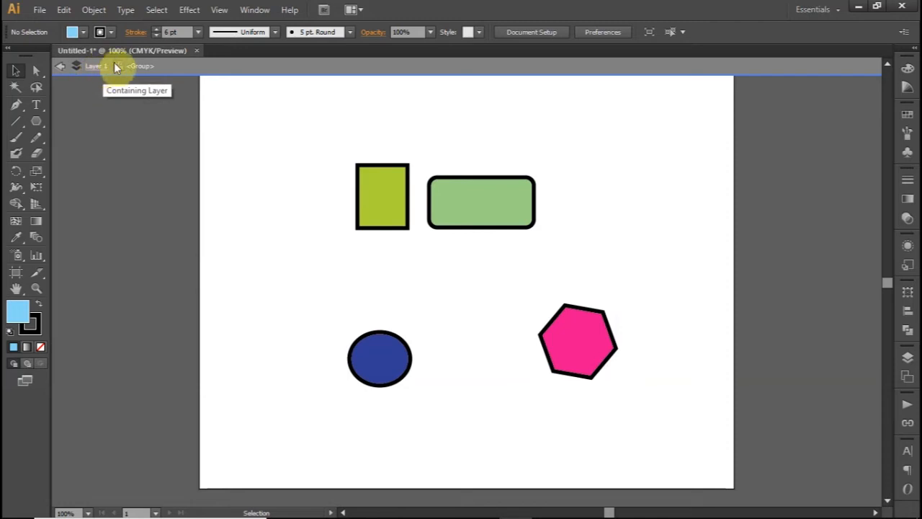
left_click(371, 195)
left_click_drag(607, 378, 615, 352)
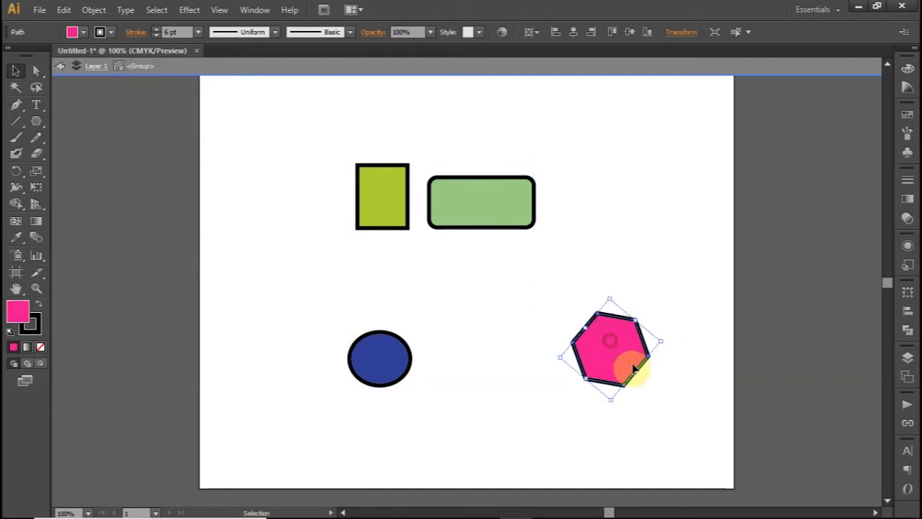
left_click_drag(463, 200, 503, 193)
left_click_drag(612, 351, 655, 265)
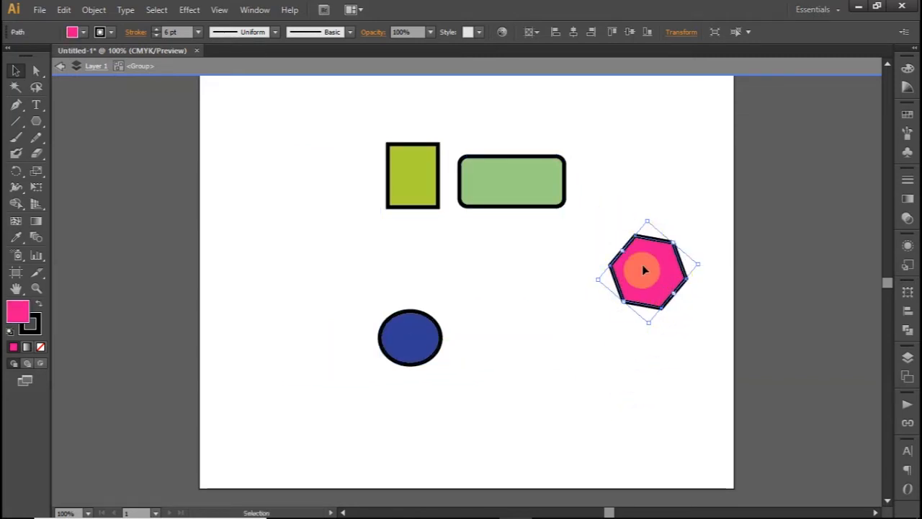
Isolate the hexagon's path, nudge it slightly, and try to select the dimmed rectangles and ellipse outside the isolation.
double_click(644, 269)
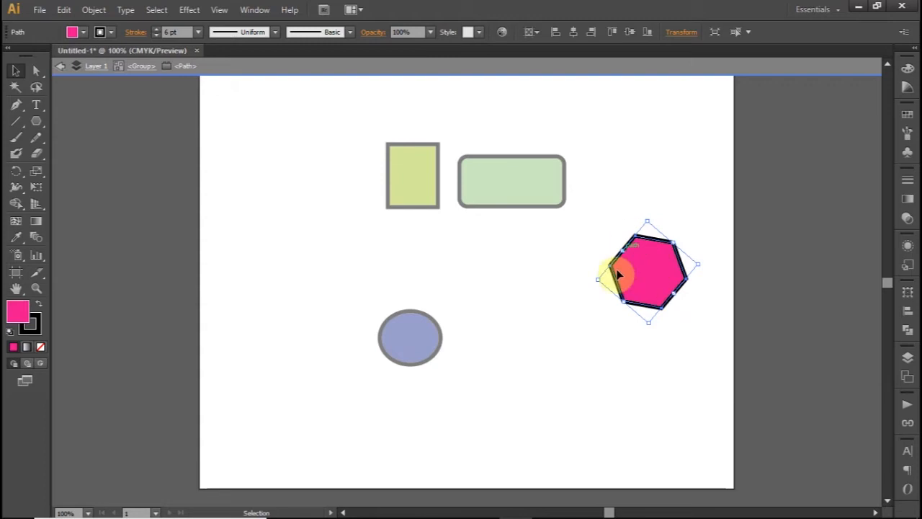
mouse_move(642, 271)
left_mouse_down()
mouse_move(638, 298)
mouse_move(647, 264)
left_mouse_up()
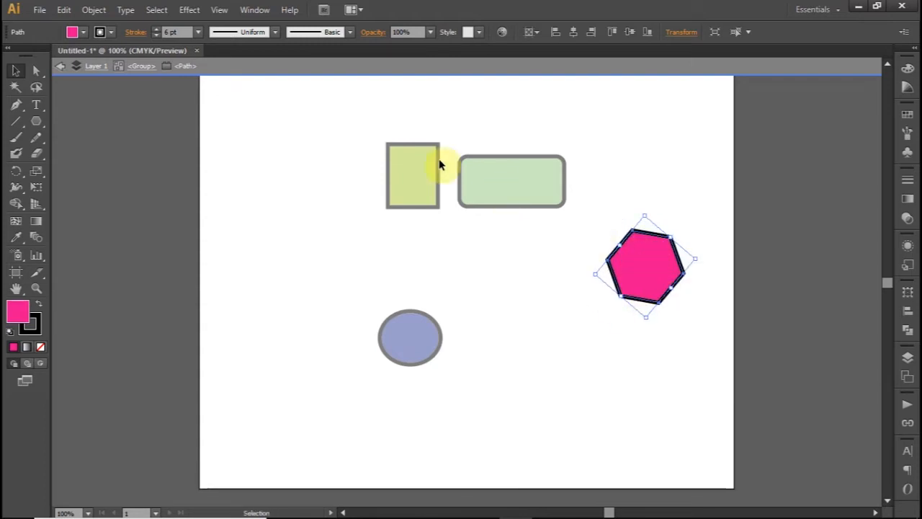
left_click_drag(502, 170, 516, 224)
left_click_drag(382, 146, 452, 245)
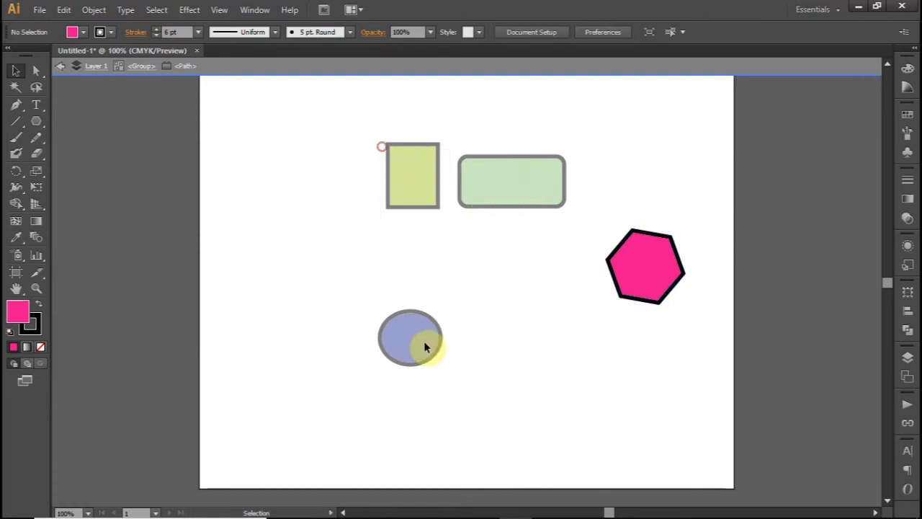
left_click_drag(441, 370, 441, 371)
left_click(390, 156)
left_click_drag(506, 136, 531, 214)
left_click_drag(383, 177, 430, 252)
left_click_drag(396, 303, 455, 338)
Move the isolated hexagon lower and slightly left on the artboard, and return to the outer group level.
left_click_drag(655, 266, 539, 216)
left_click_drag(534, 204, 631, 344)
left_click_drag(632, 344, 624, 326)
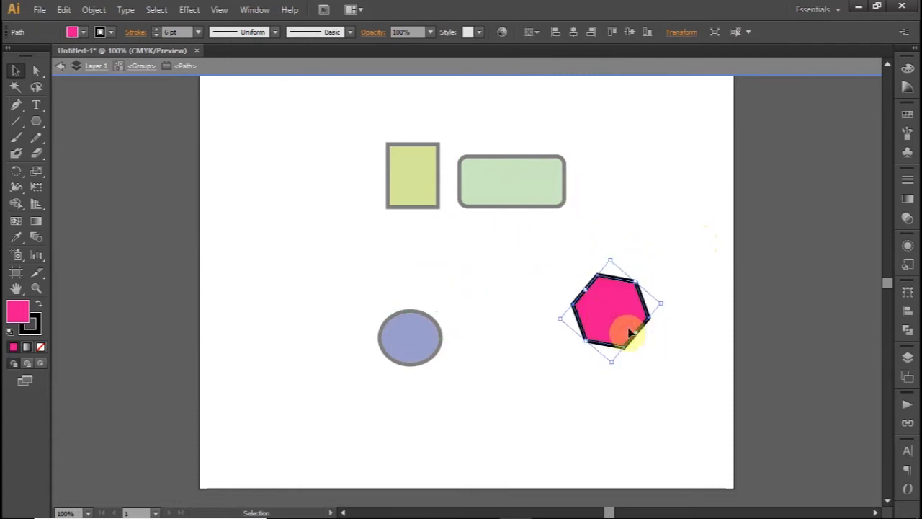
left_click(142, 69)
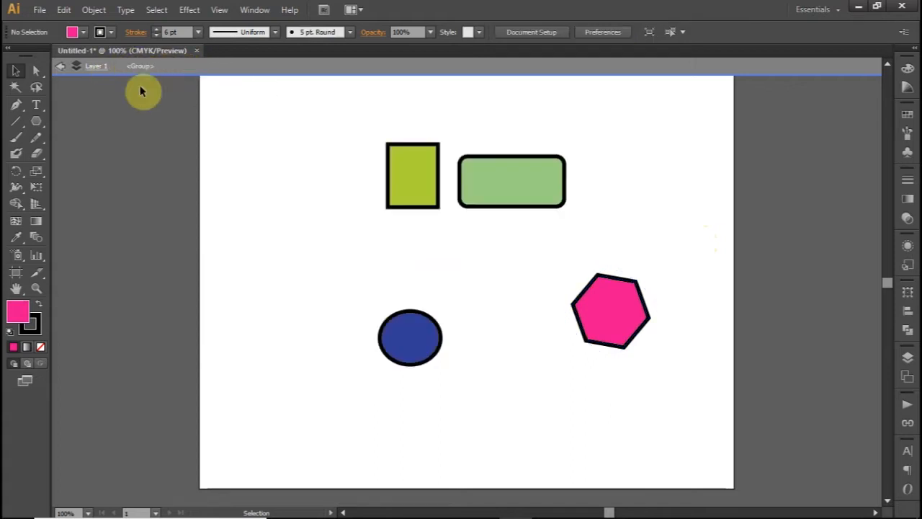
Move the three-shape subgroup left, isolate it, and reposition the rectangle pair and the blue ellipse separately inside it.
left_click_drag(524, 175, 389, 175)
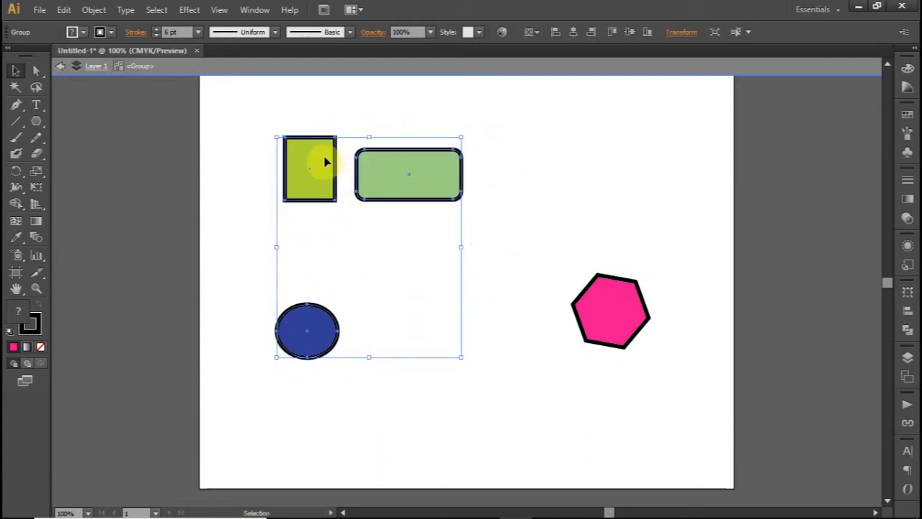
double_click(407, 189)
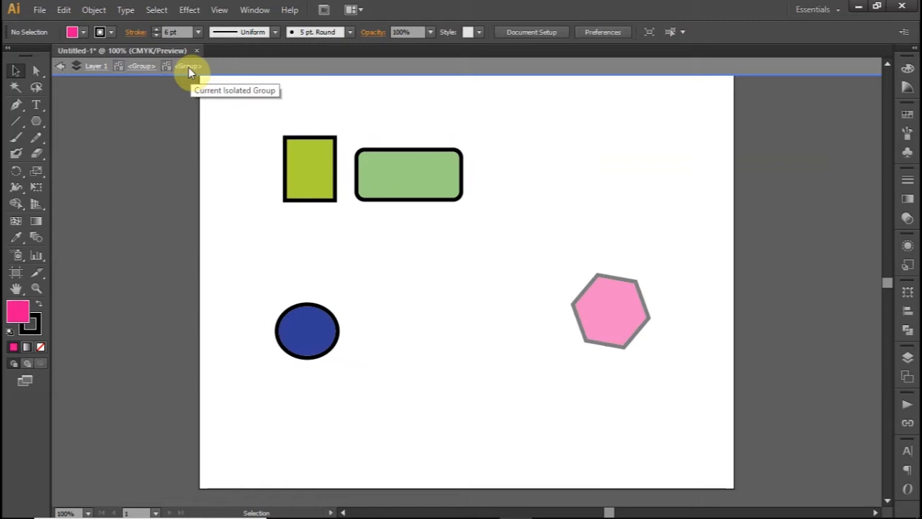
left_click(300, 177)
left_click_drag(309, 190, 401, 172)
left_click_drag(324, 332, 329, 302)
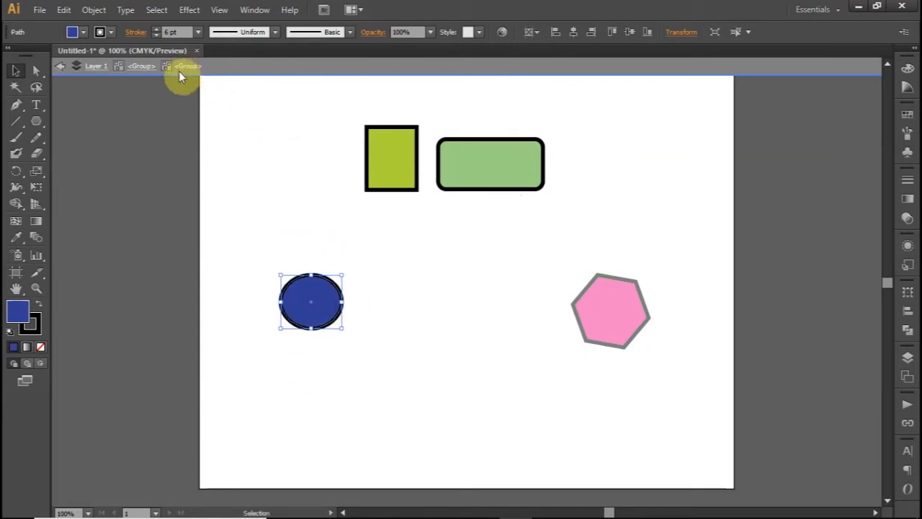
Try to select the dimmed hexagon, and reposition the rectangle pair above the blue ellipse within the isolated subgroup.
left_click(606, 295)
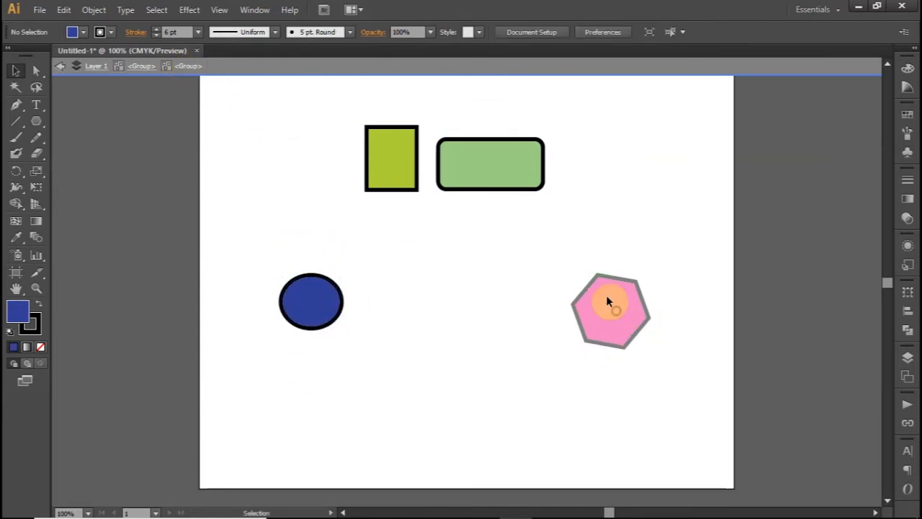
left_click_drag(543, 250, 636, 342)
left_click(386, 173)
left_click_drag(386, 174, 322, 170)
left_click_drag(317, 306, 356, 317)
left_click_drag(340, 165, 360, 209)
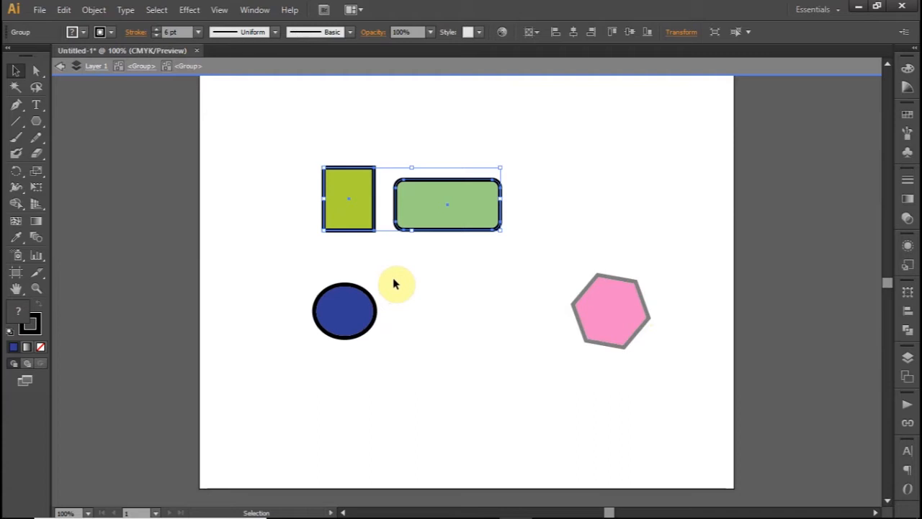
left_click(465, 286)
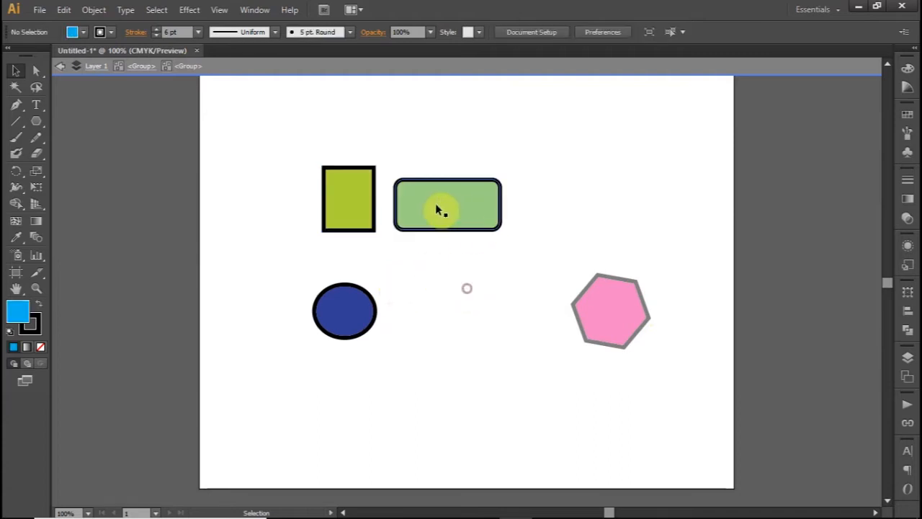
left_click_drag(423, 218, 412, 176)
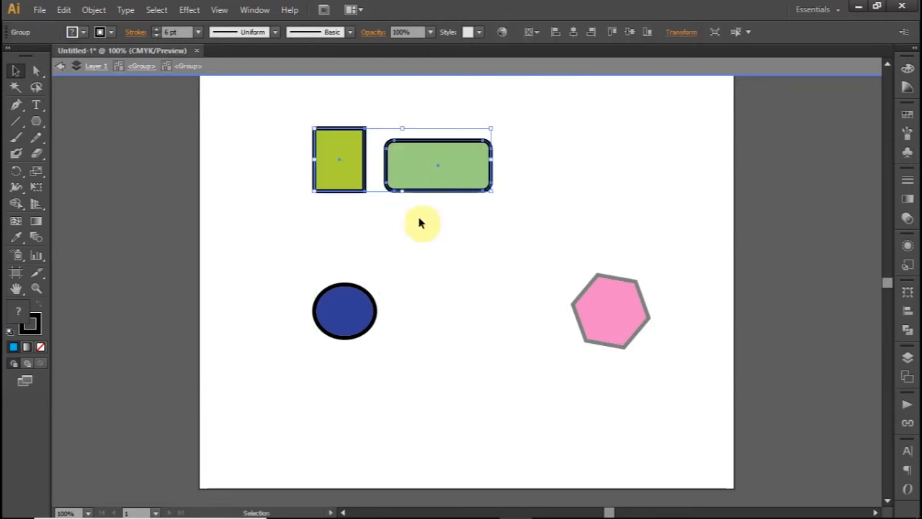
Isolate the rectangle pair's group and move the yellow-green rectangle and the rounded rectangle individually.
double_click(436, 168)
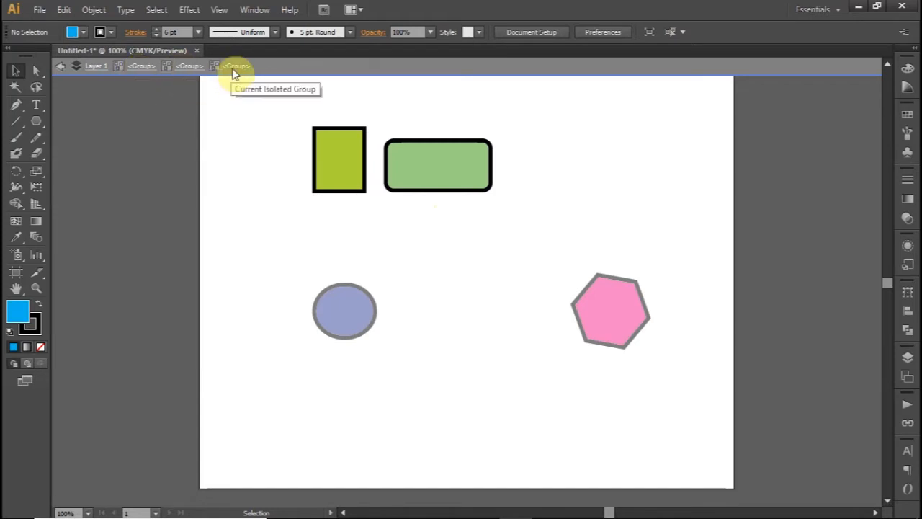
left_click_drag(440, 169, 551, 174)
left_click_drag(334, 166, 372, 165)
left_click_drag(533, 171, 481, 157)
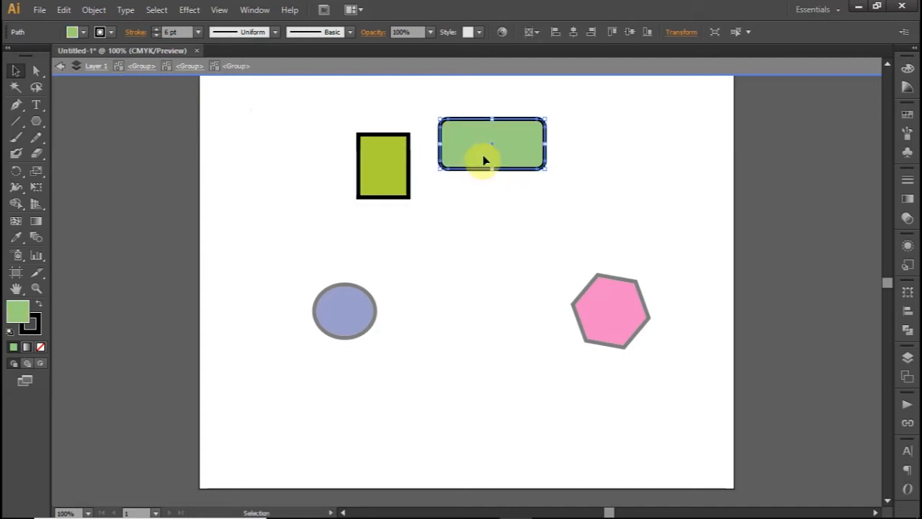
Try to select the dimmed shapes, and move both rectangles down together toward the middle of the artboard.
left_click(595, 326)
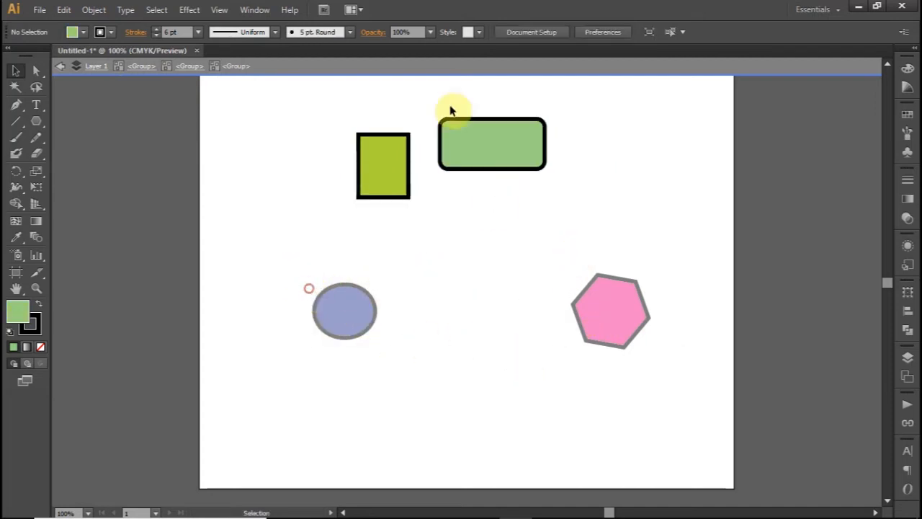
left_click_drag(335, 118, 574, 225)
left_click_drag(472, 134, 480, 201)
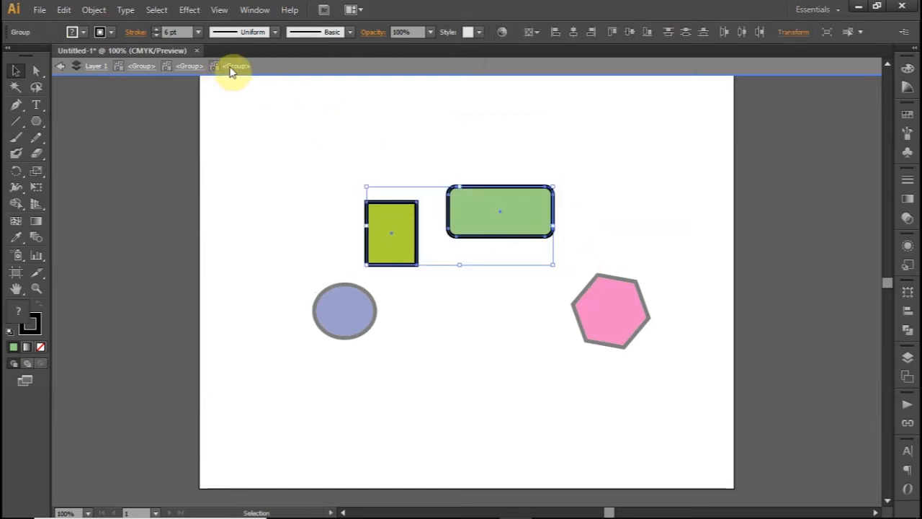
Isolate the rounded rectangle's path, climb back through the nested groups to Layer 1, and move all four shapes down and right together.
double_click(486, 214)
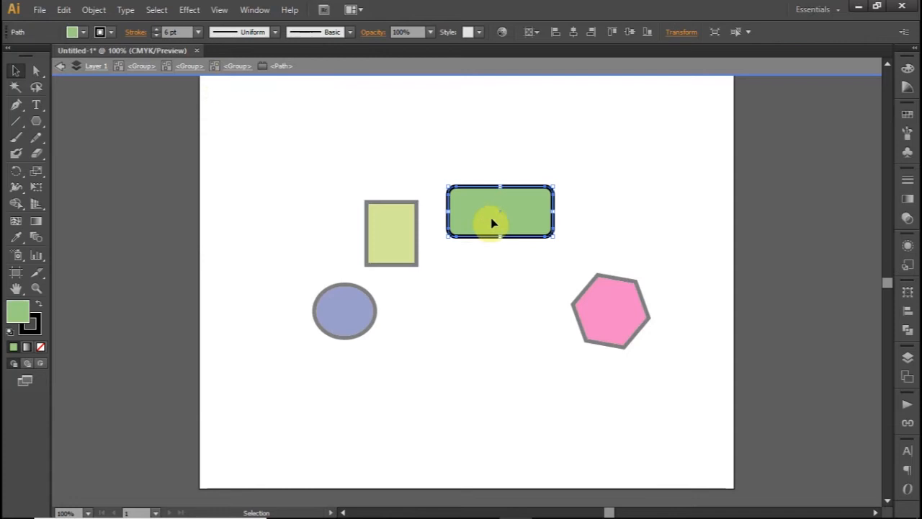
left_click(237, 67)
left_click(188, 67)
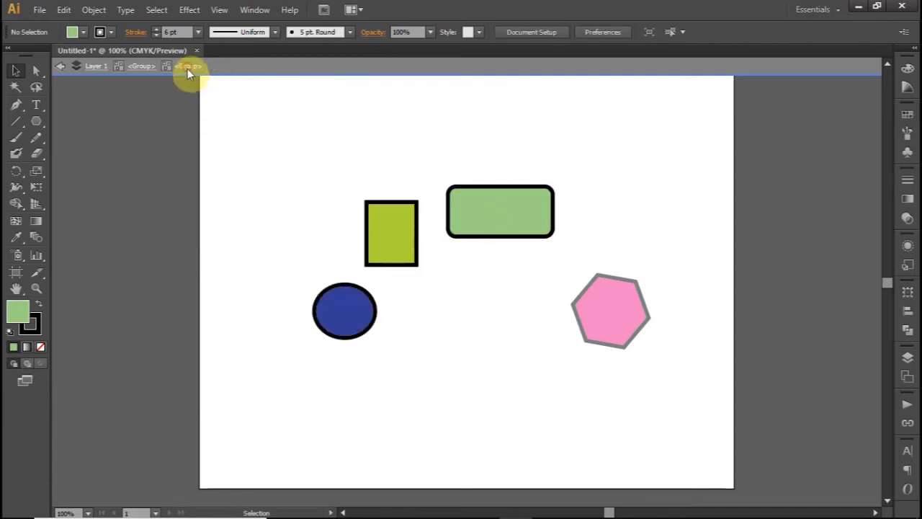
left_click(143, 67)
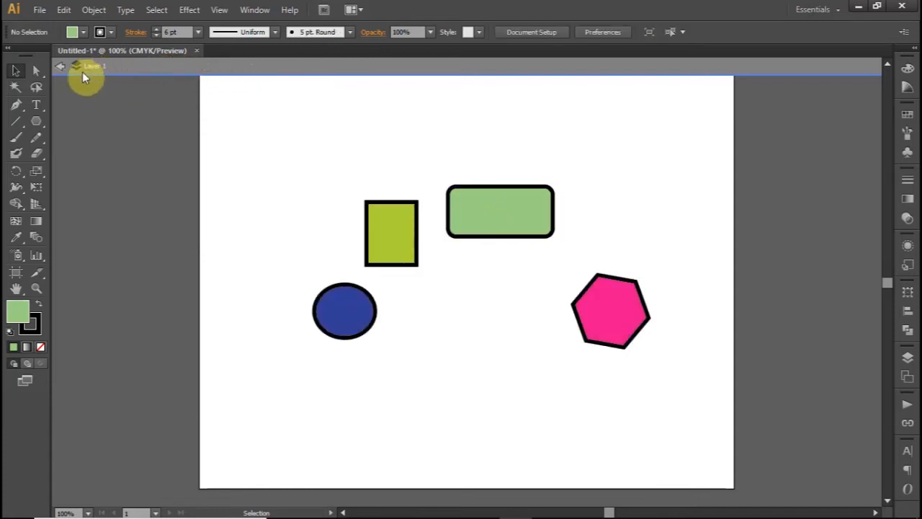
mouse_move(397, 243)
left_mouse_down()
mouse_move(309, 181)
mouse_move(433, 294)
mouse_move(404, 181)
mouse_move(404, 253)
left_mouse_up()
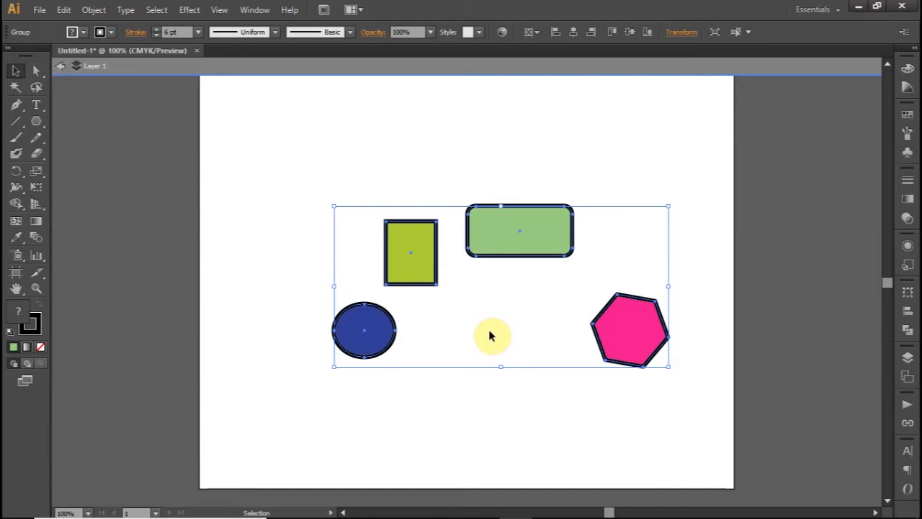
Point out the nave image in the UnidadesDeAnimación folder, switch to Photoshop and open nave.png.
key("alt+Tab")
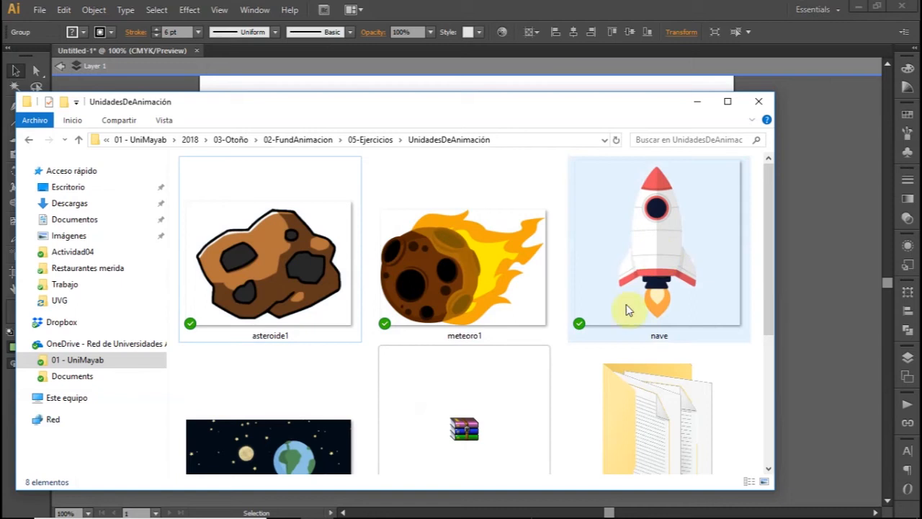
left_click(648, 275)
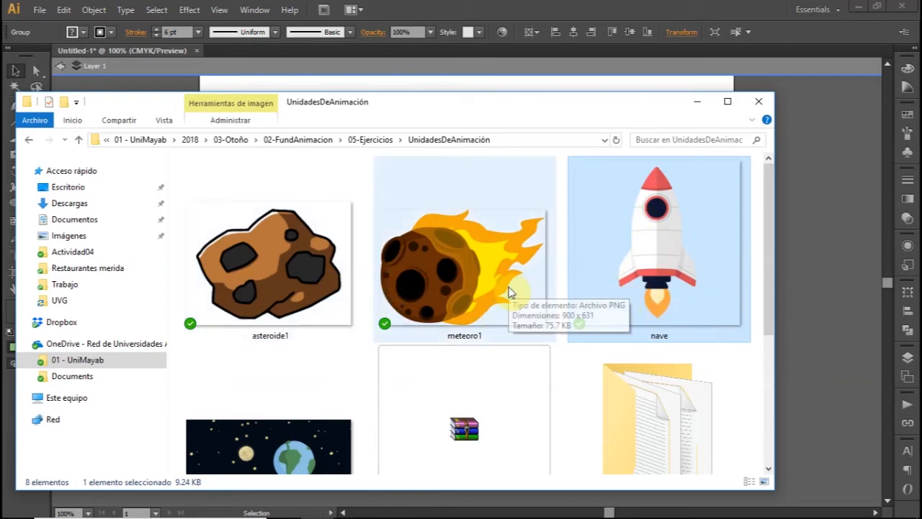
key("alt+Tab")
key("alt+Tab")
key("alt+Tab")
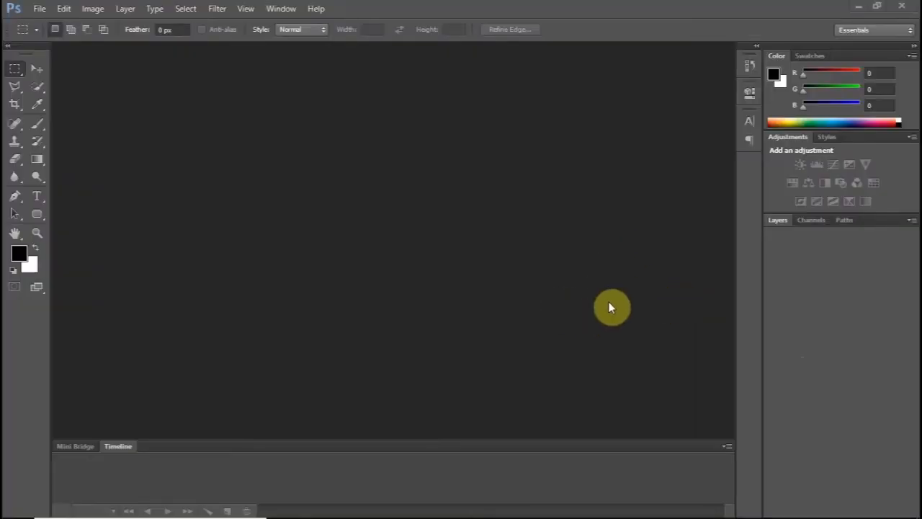
double_click(467, 300)
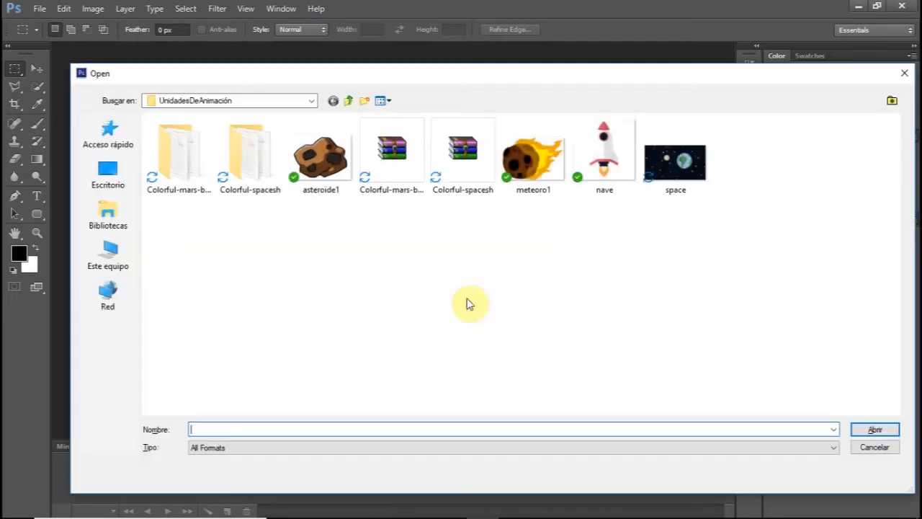
left_click(604, 150)
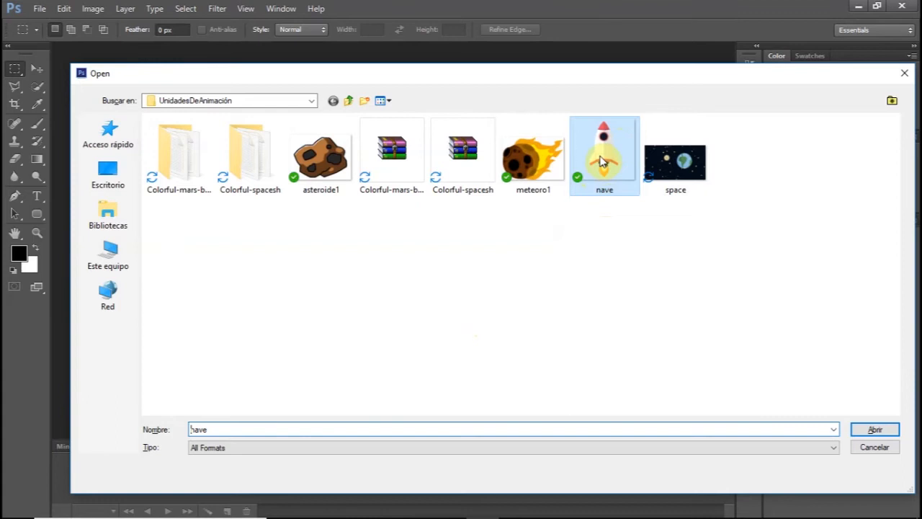
double_click(602, 162)
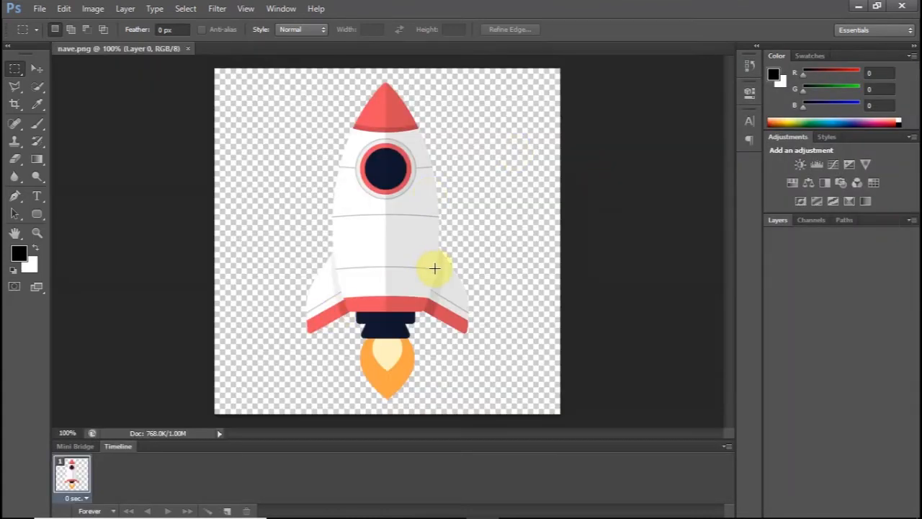
Resize the rocket image to a width of 250 pixels with constrained proportions, and enlarge the view to inspect it.
left_click(92, 10)
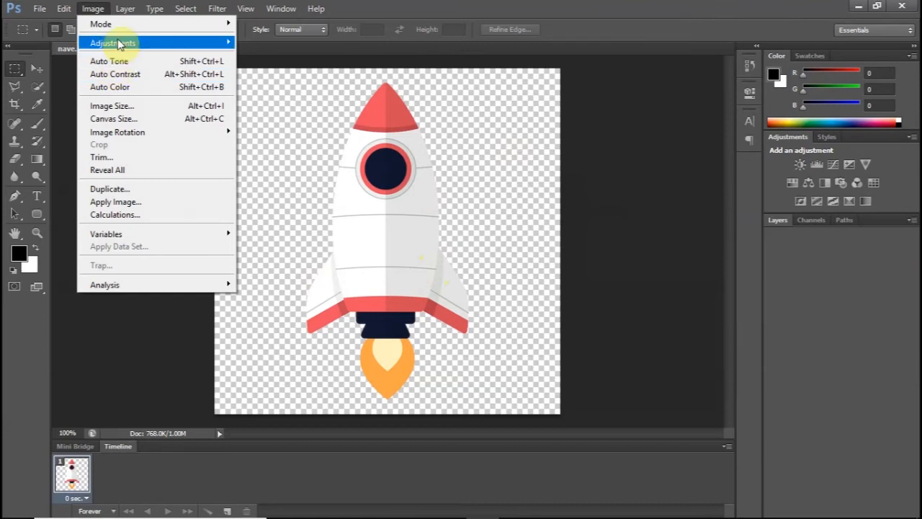
left_click(121, 107)
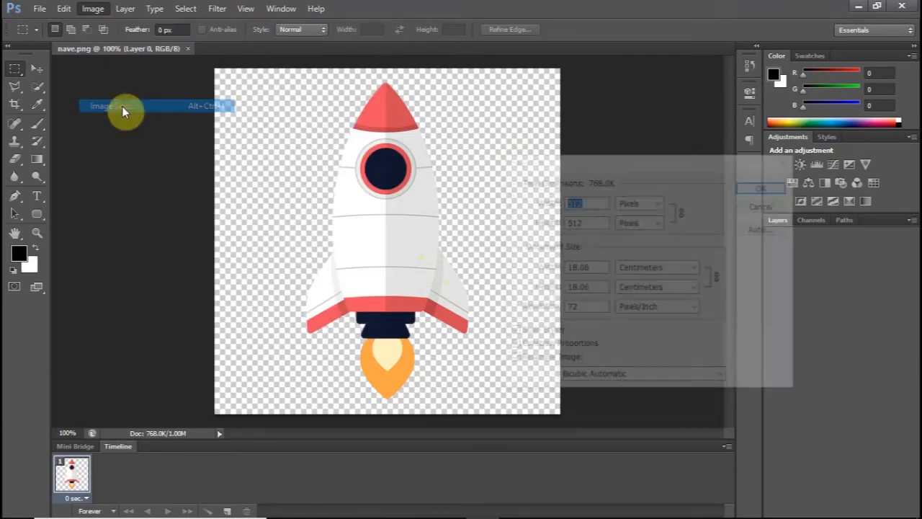
double_click(594, 203)
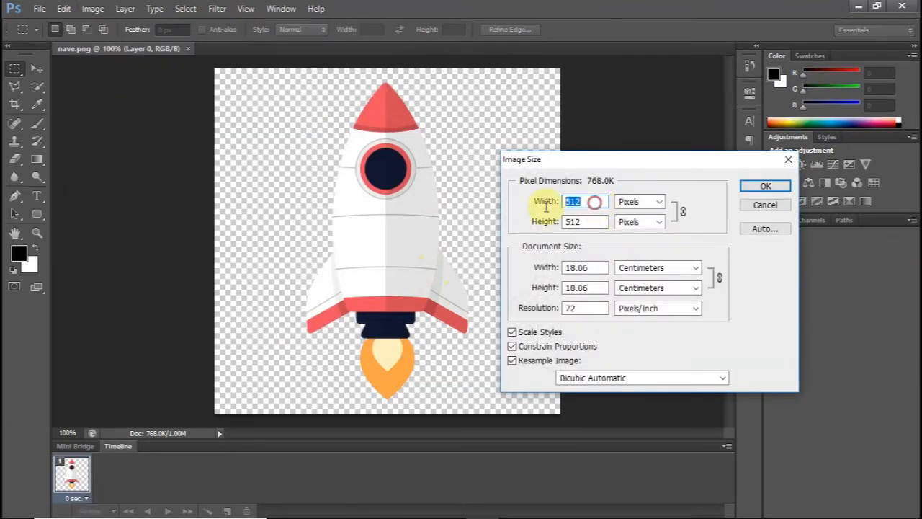
type("250")
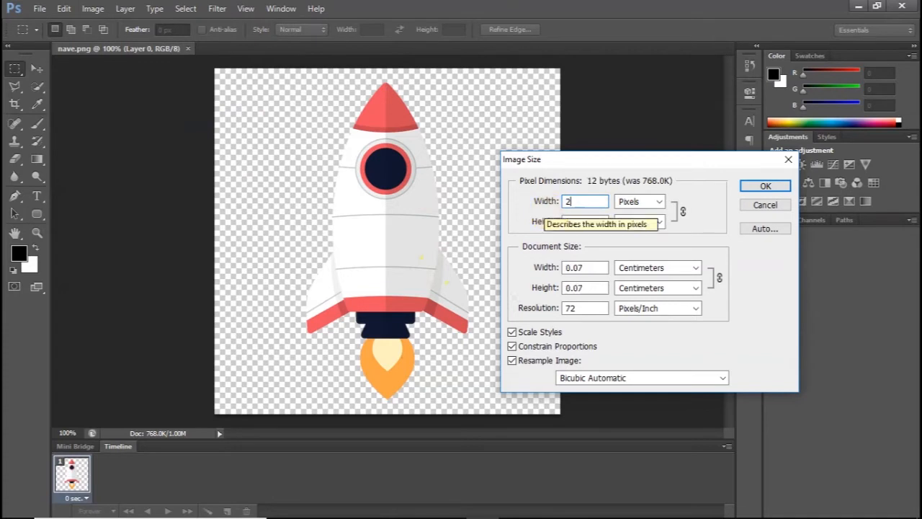
left_click(765, 187)
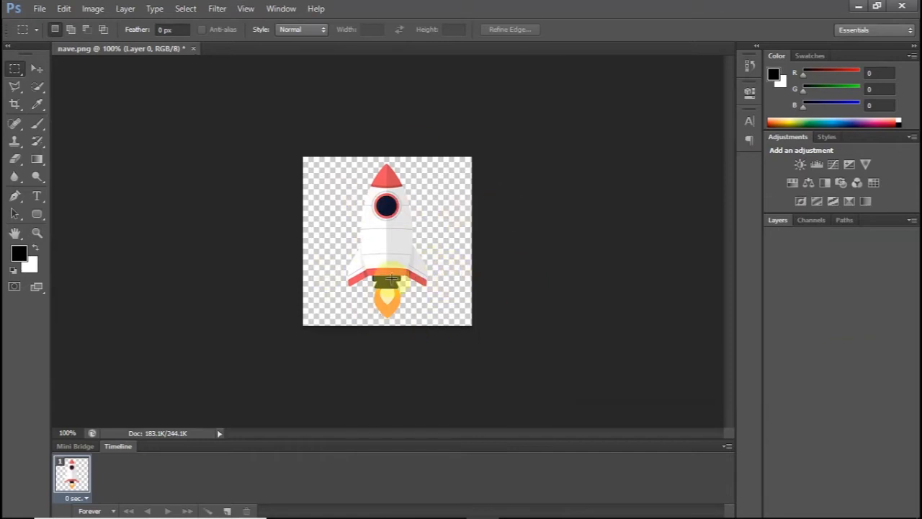
left_click_drag(380, 297, 410, 351)
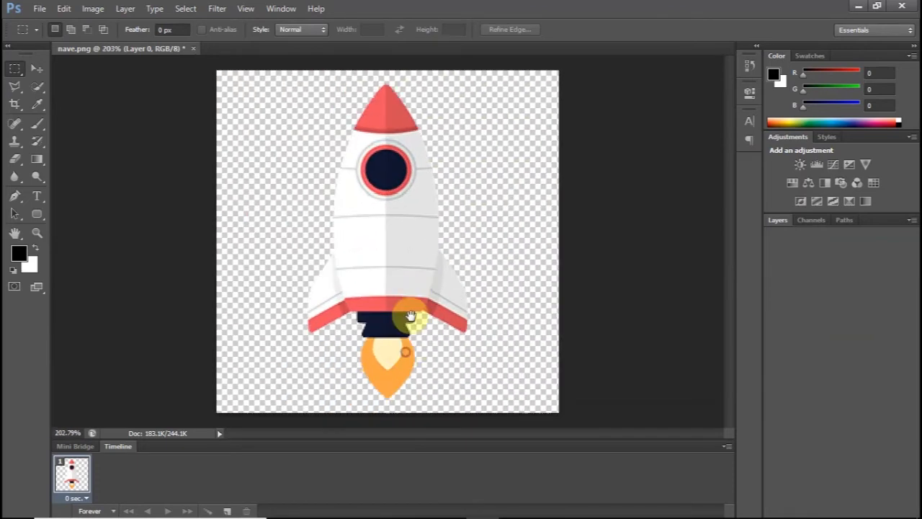
Cut the flame out of the rocket image and paste it into a new 40 × 45 pixel document.
left_click_drag(425, 407, 350, 340)
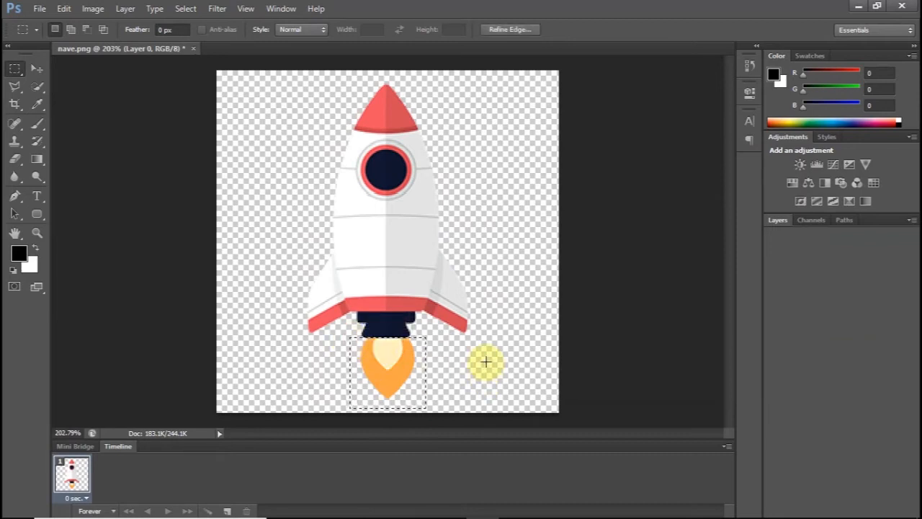
key("ctrl+x")
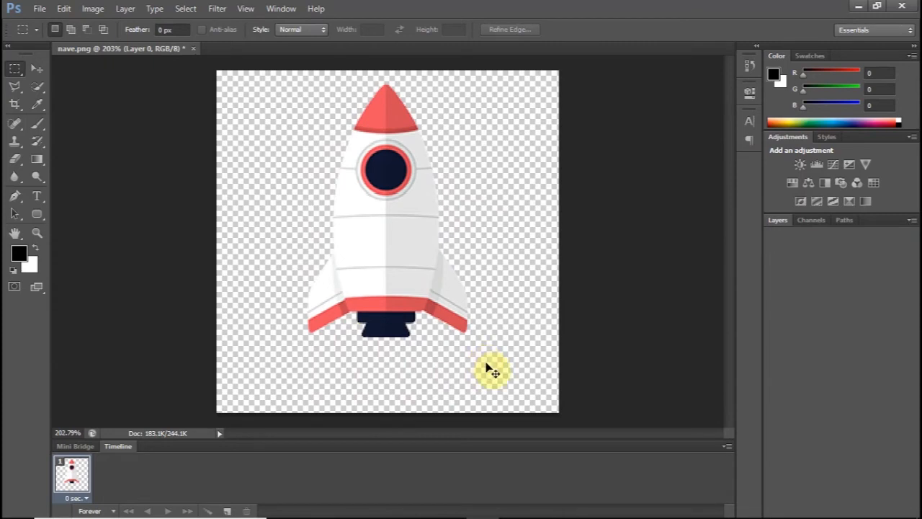
key("ctrl+n")
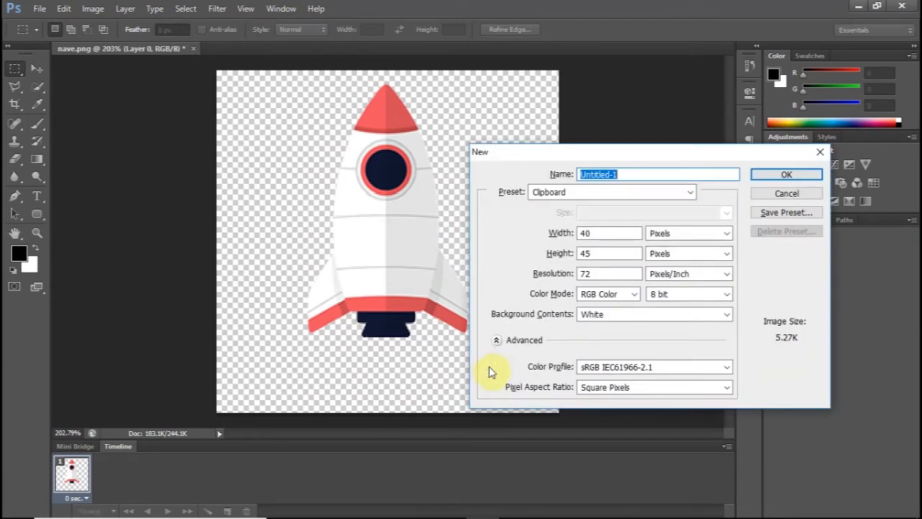
left_click_drag(634, 152, 577, 122)
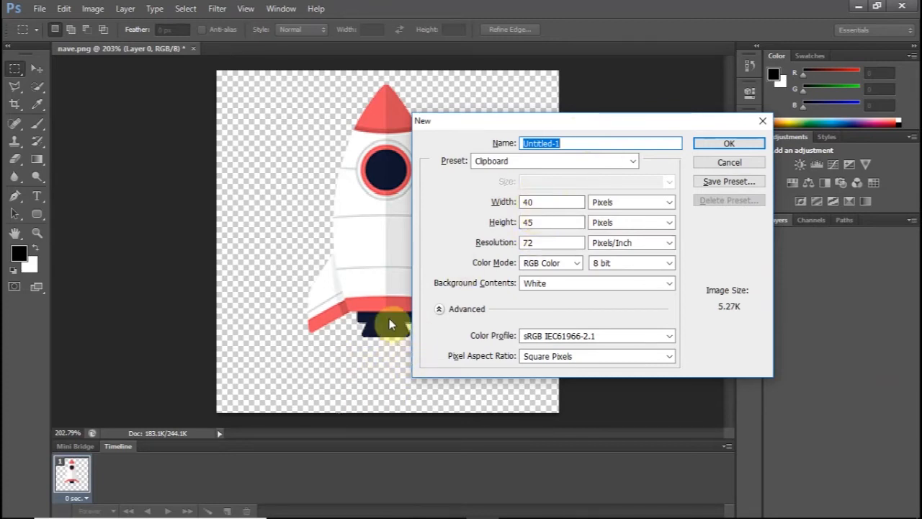
left_click(729, 143)
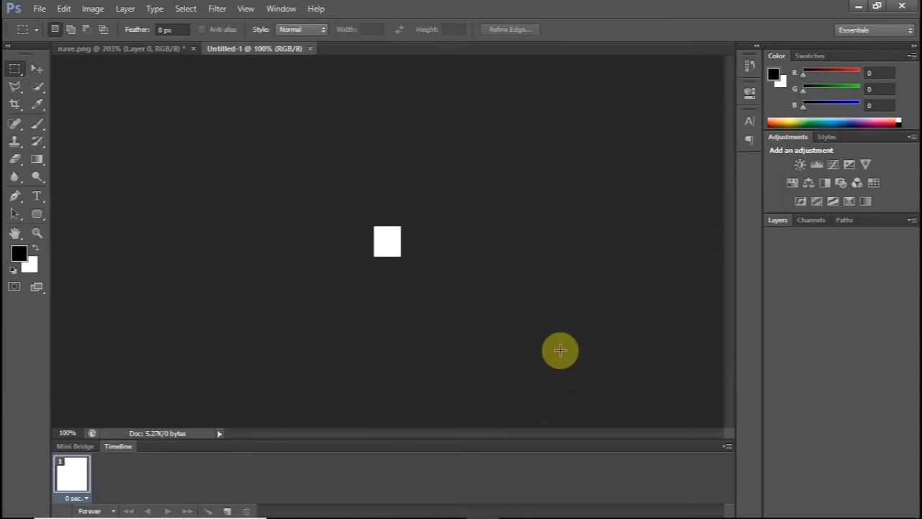
left_click(391, 246)
left_click(392, 248)
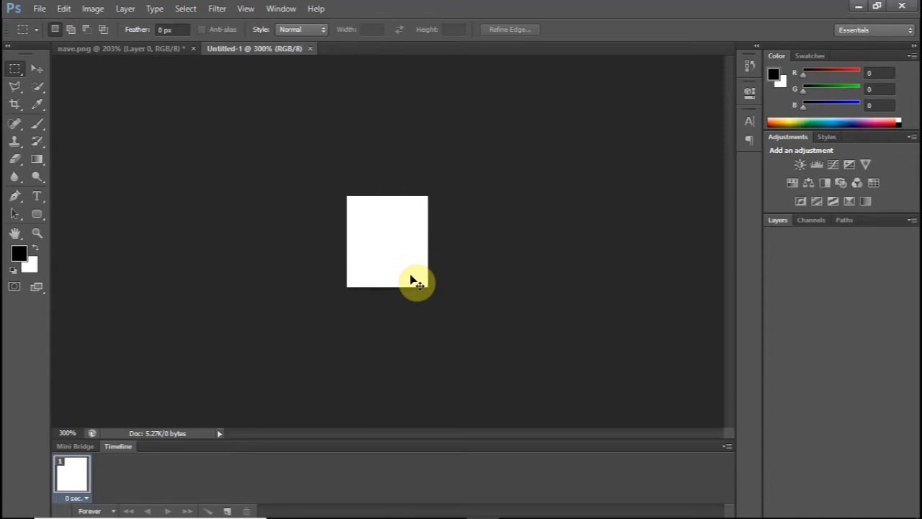
key("ctrl+v")
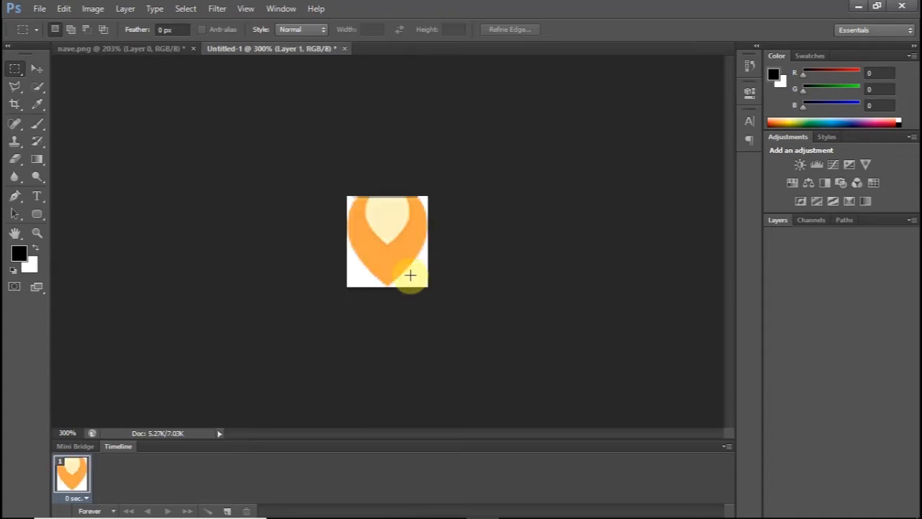
Hide the white Background layer behind the flame.
left_click(777, 220)
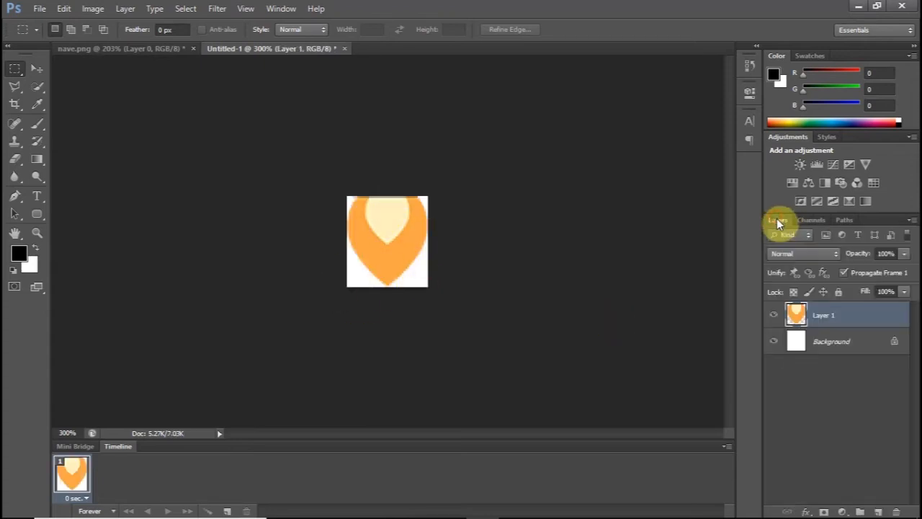
left_click(825, 344)
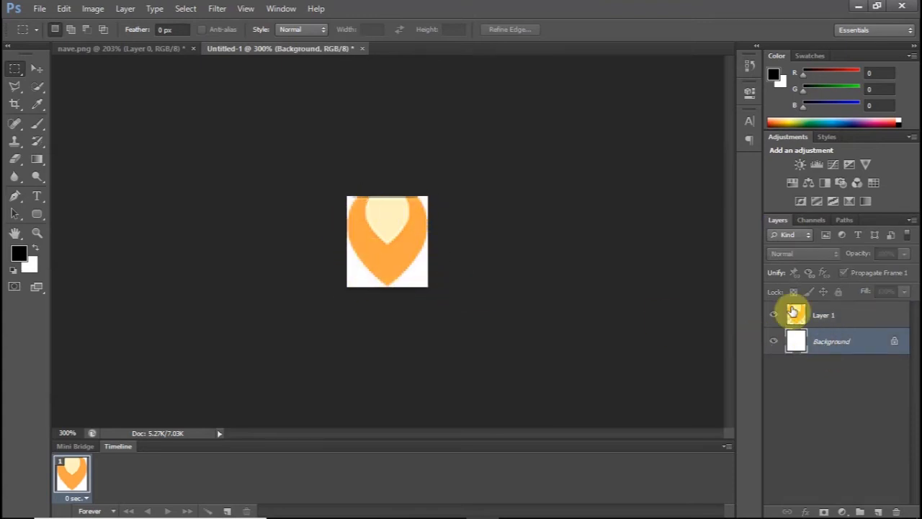
left_click(774, 340)
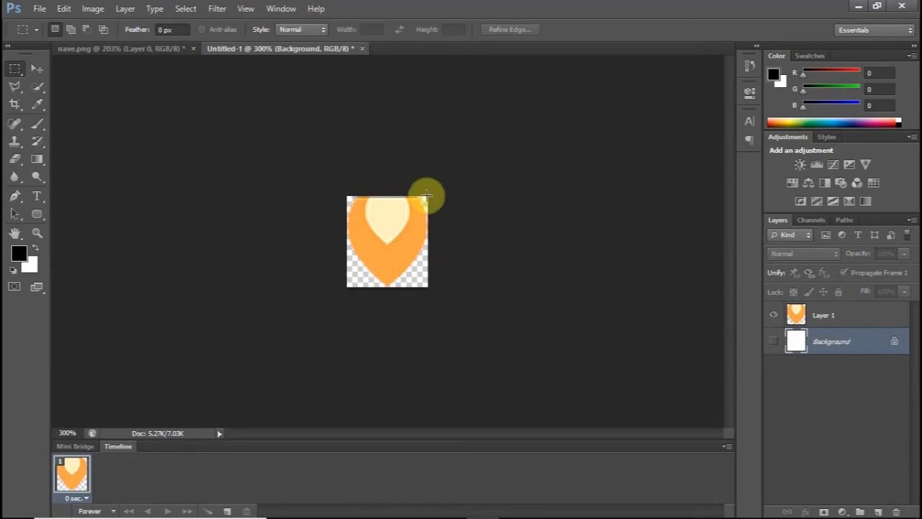
Choose the PNG-24 preset in Save for Web, cancel the export, and close the flame document without saving.
left_click(39, 9)
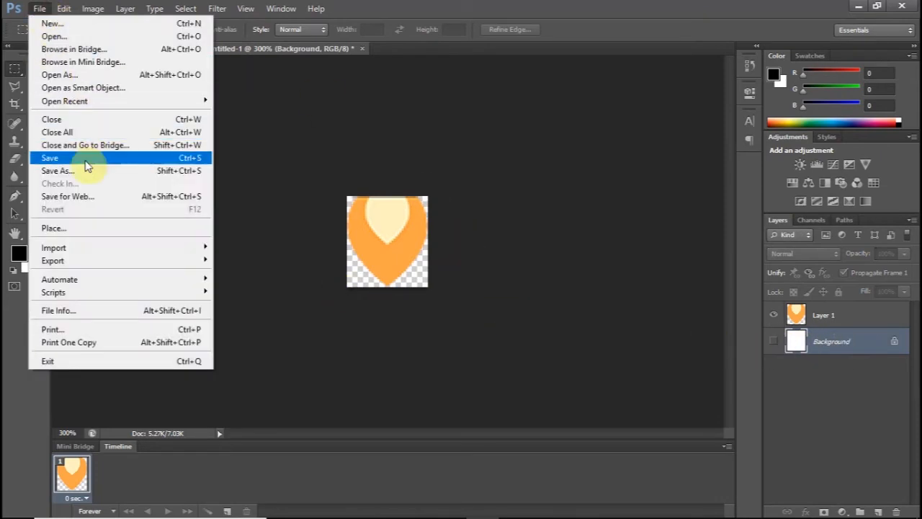
left_click(122, 198)
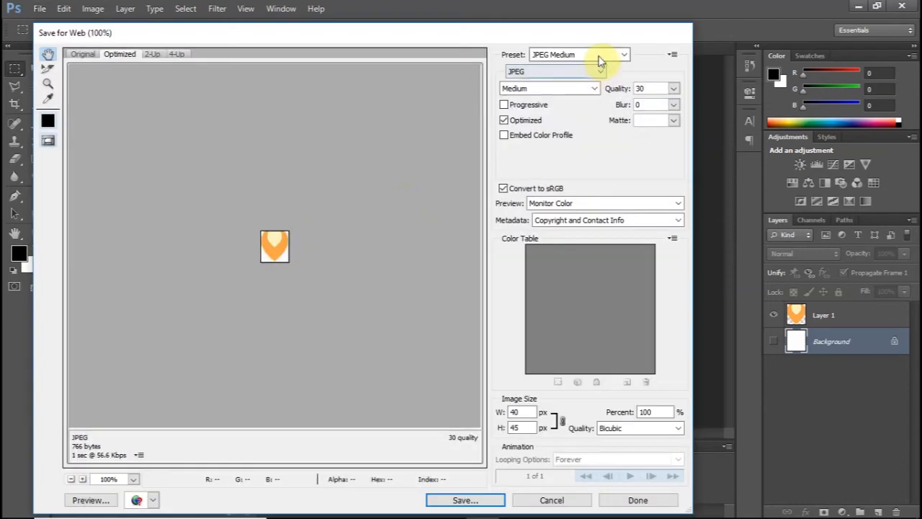
left_click(595, 56)
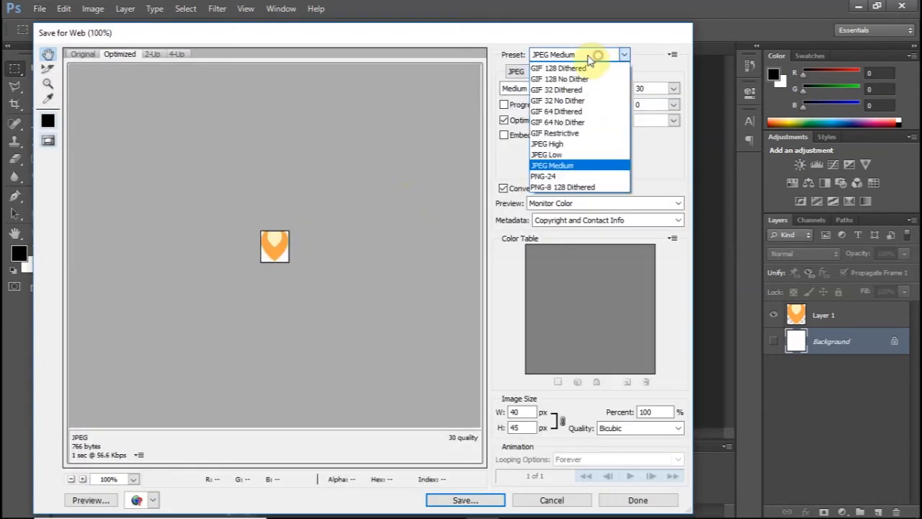
left_click(555, 177)
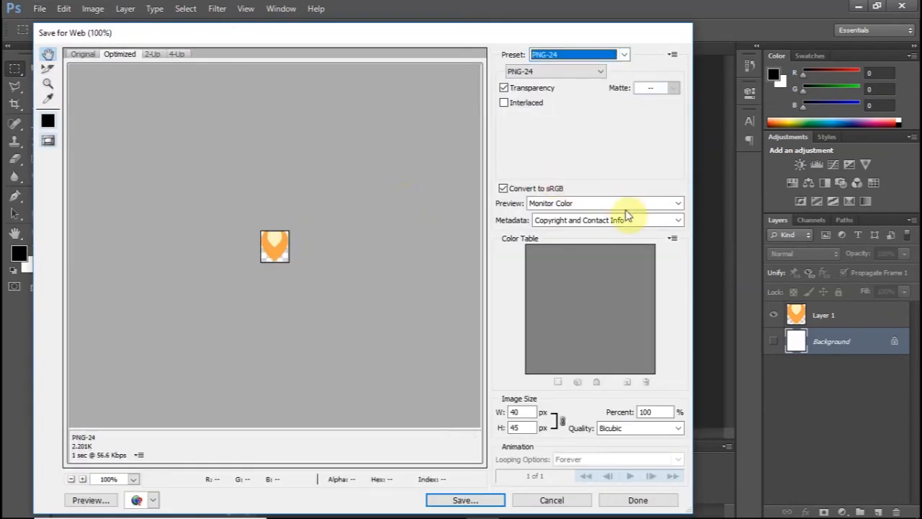
left_click(549, 500)
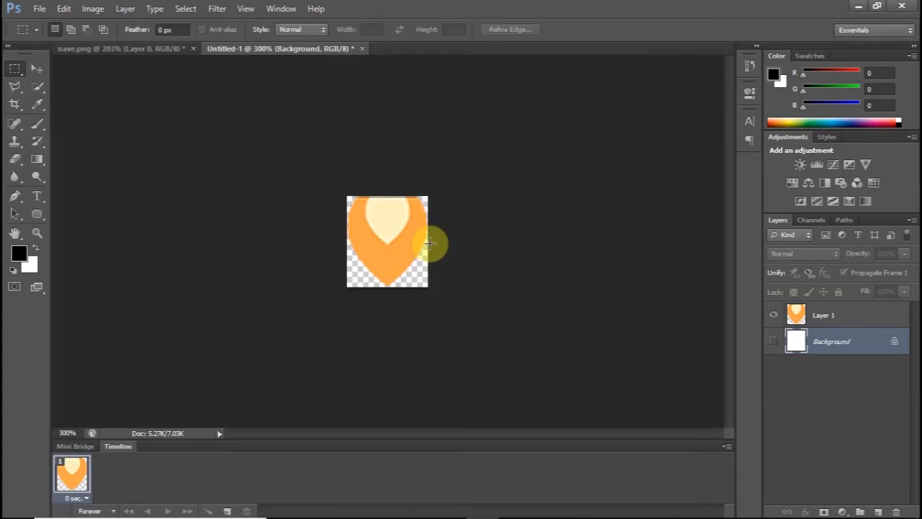
left_click(362, 49)
left_click(464, 208)
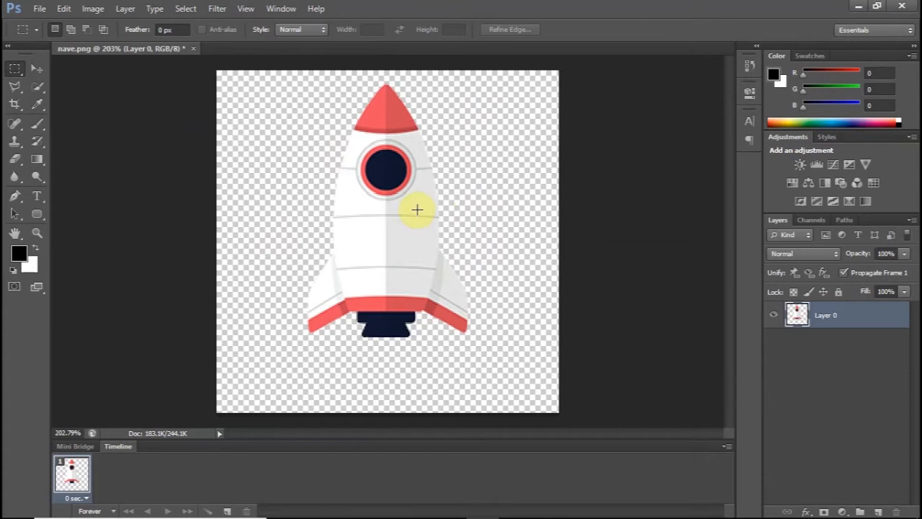
Crop the empty margins beside and below the rocket, and save and close nave.png.
key("c")
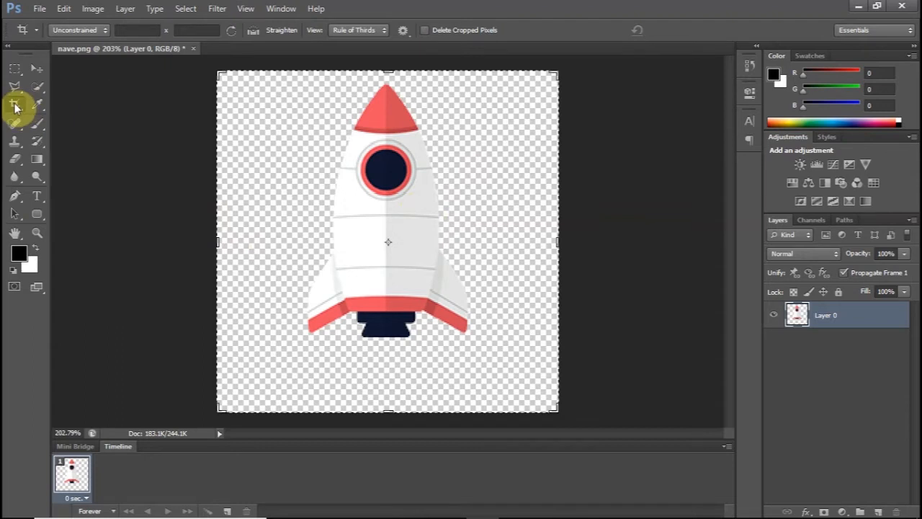
left_click_drag(218, 243, 261, 244)
left_click_drag(513, 242, 476, 245)
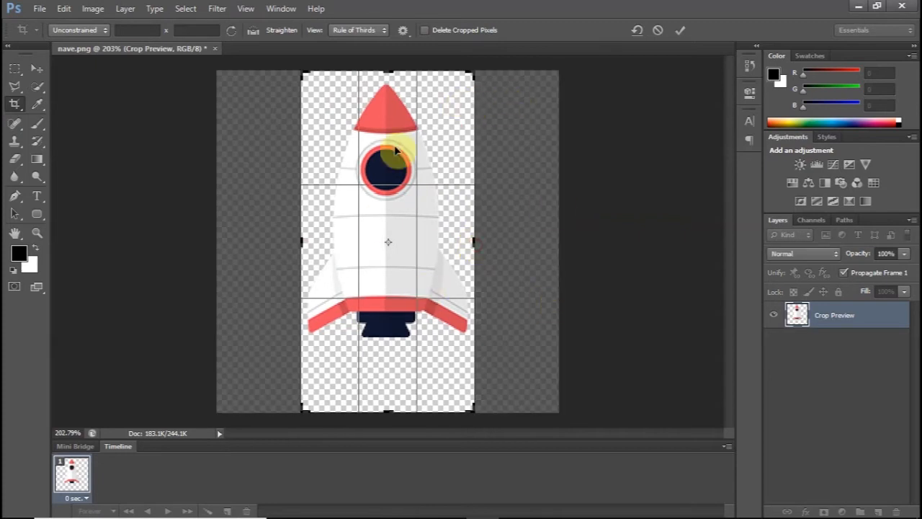
left_click_drag(385, 413, 385, 380)
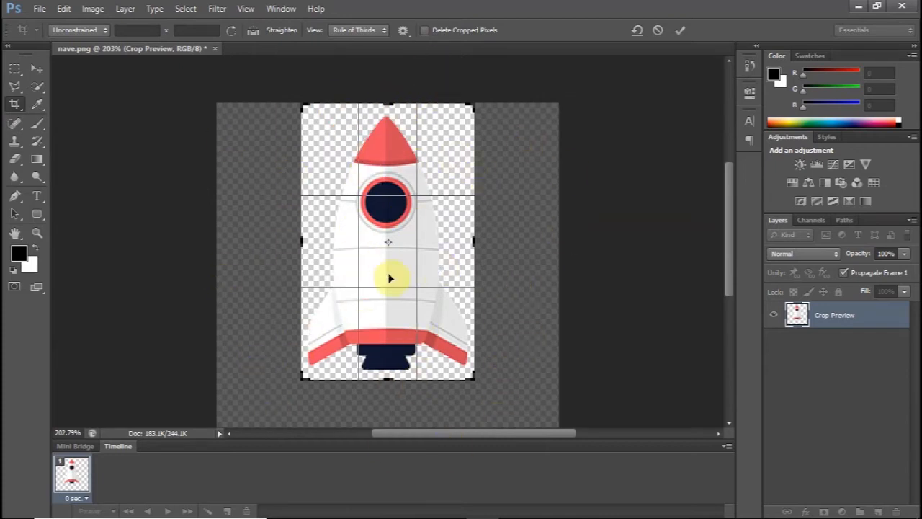
key("Return")
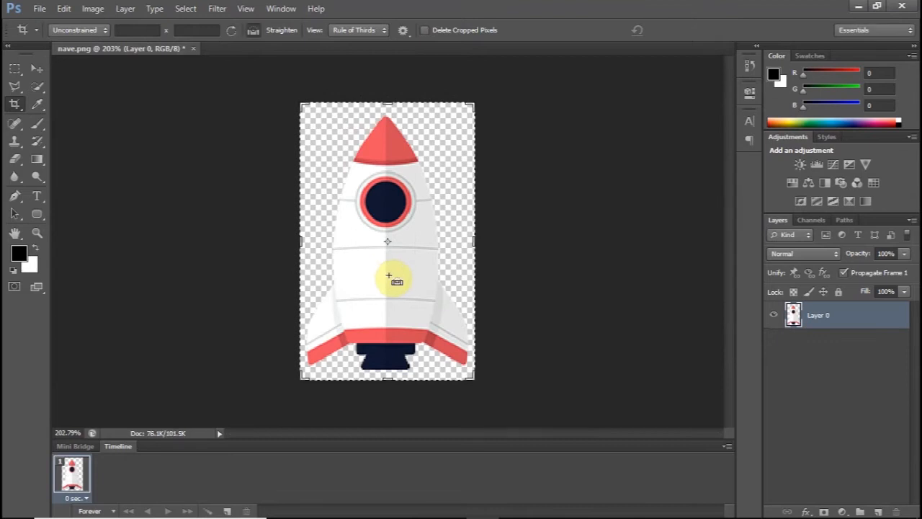
key("ctrl+w")
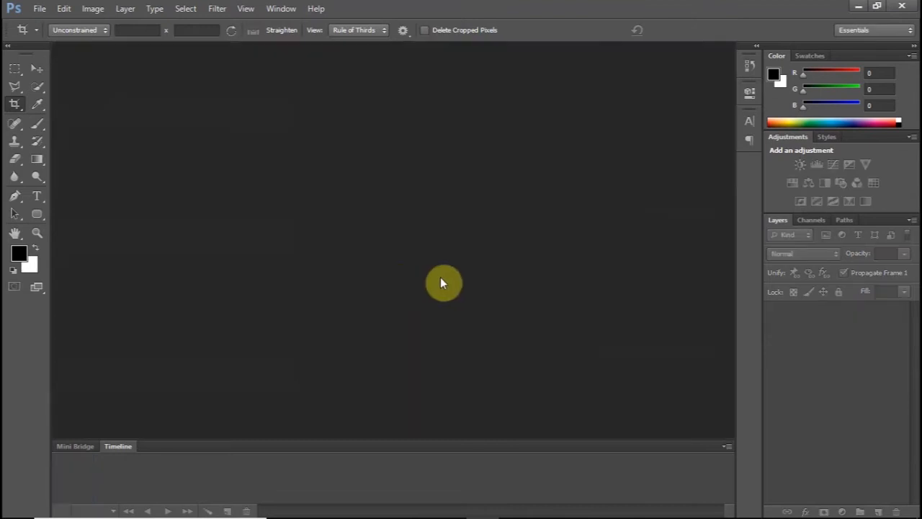
Open asteroide1.png and meteoro1.png together from the UnidadesDeAnimación folder, and close meteoro1.png to leave the asteroid open.
key("ctrl+o")
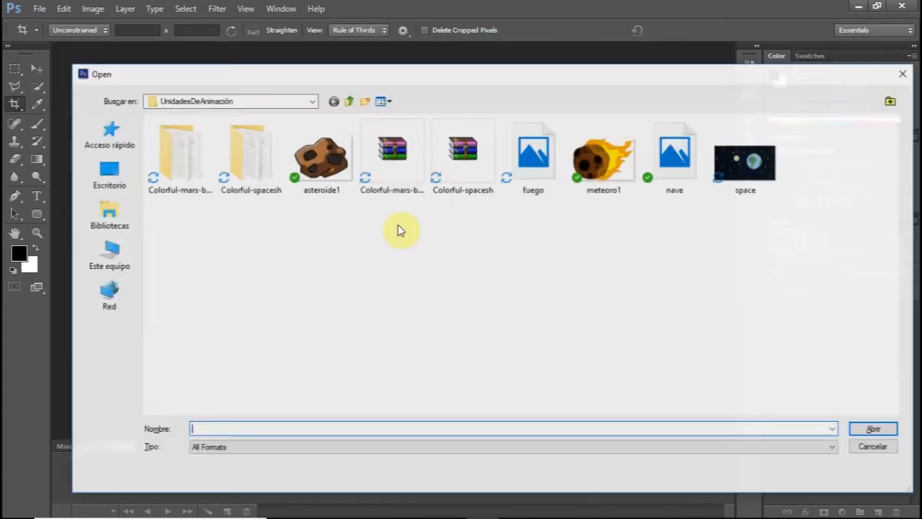
left_click(580, 189)
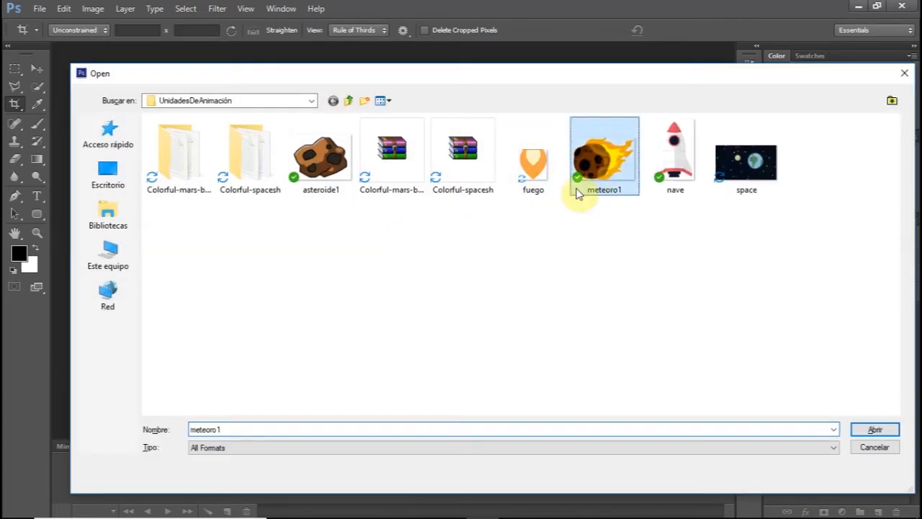
left_click(314, 160, "shift")
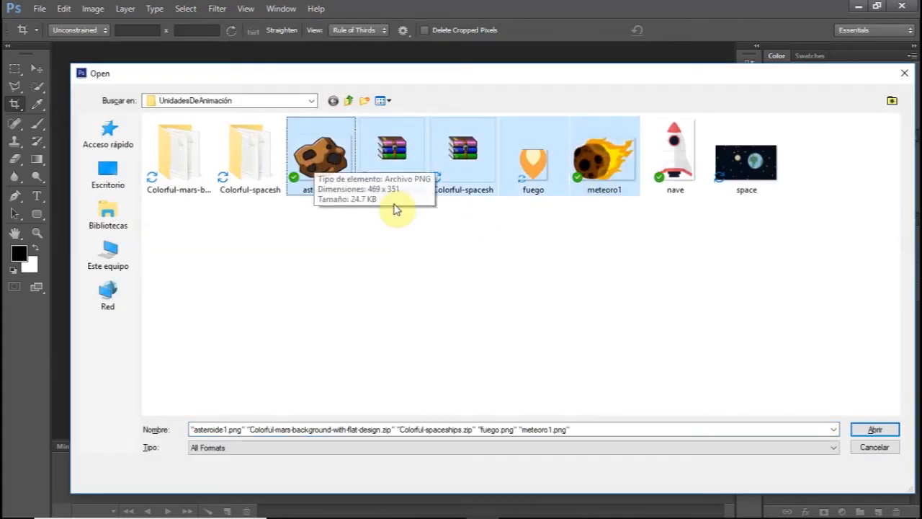
left_click(391, 239)
left_click(346, 171)
left_click(610, 167, "ctrl")
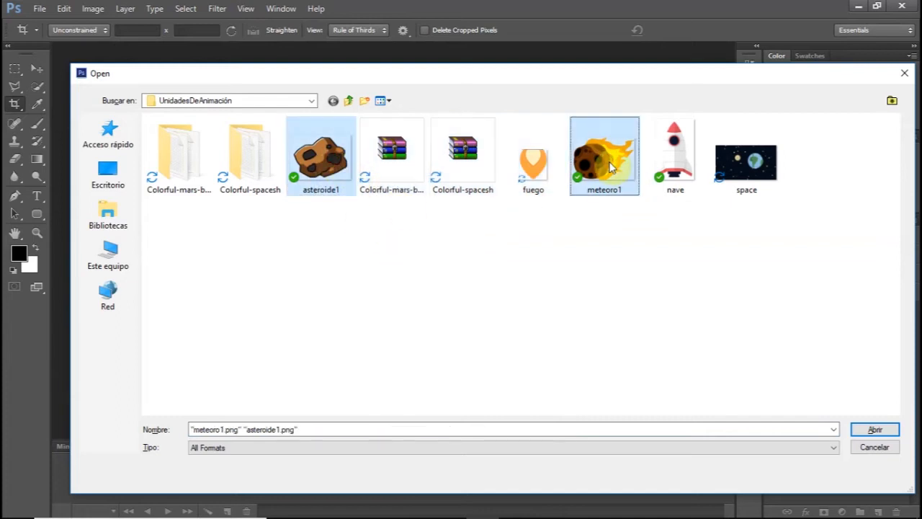
key("Return")
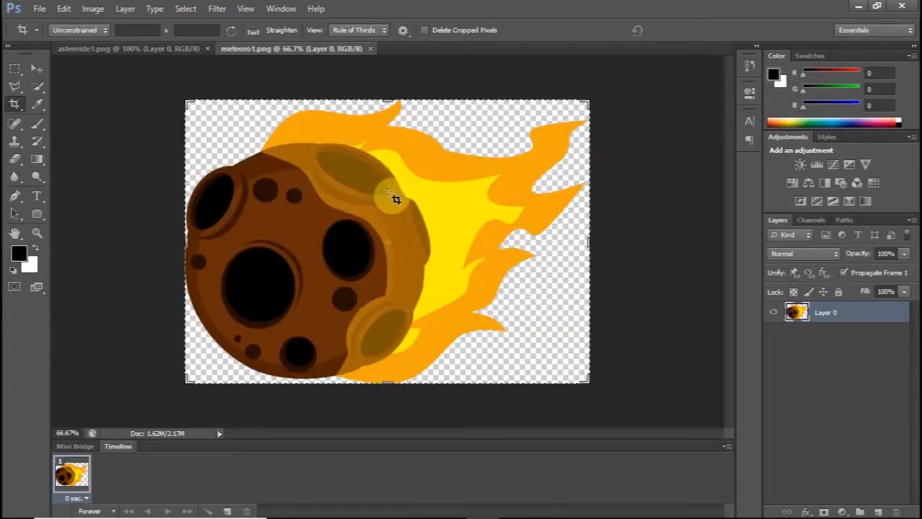
key("ctrl+w")
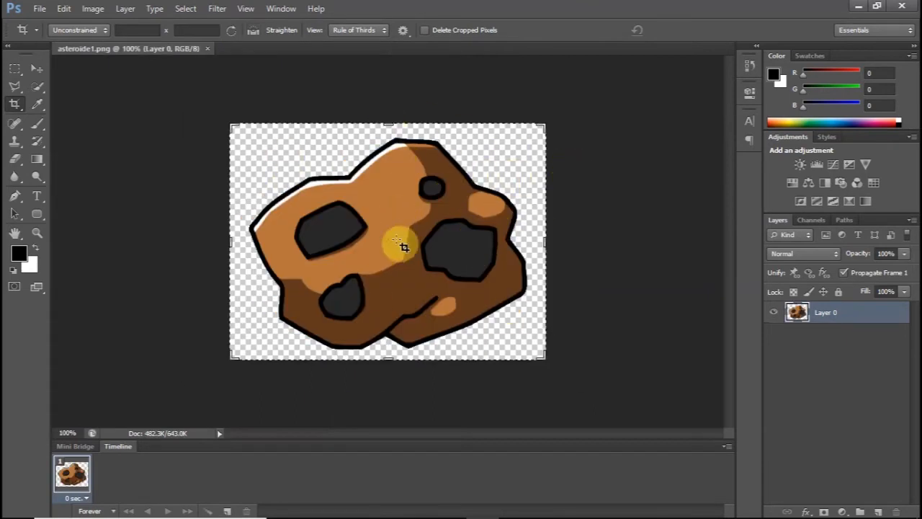
Resize the asteroid image to a width of 250 pixels with constrained proportions, and save and close it.
left_click(93, 8)
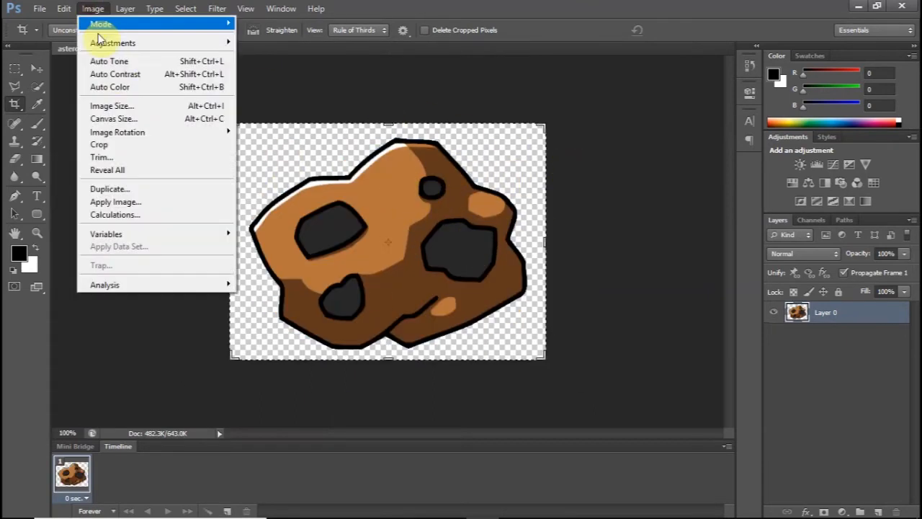
left_click(135, 107)
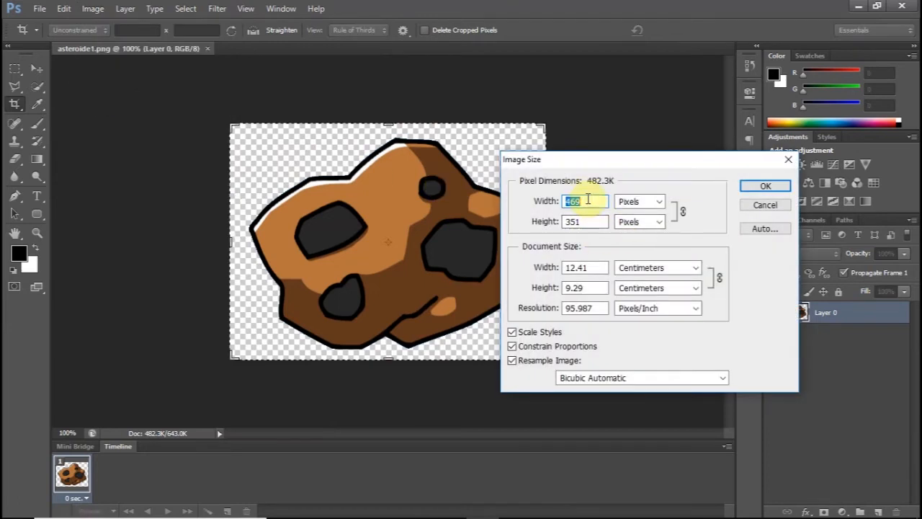
type("250")
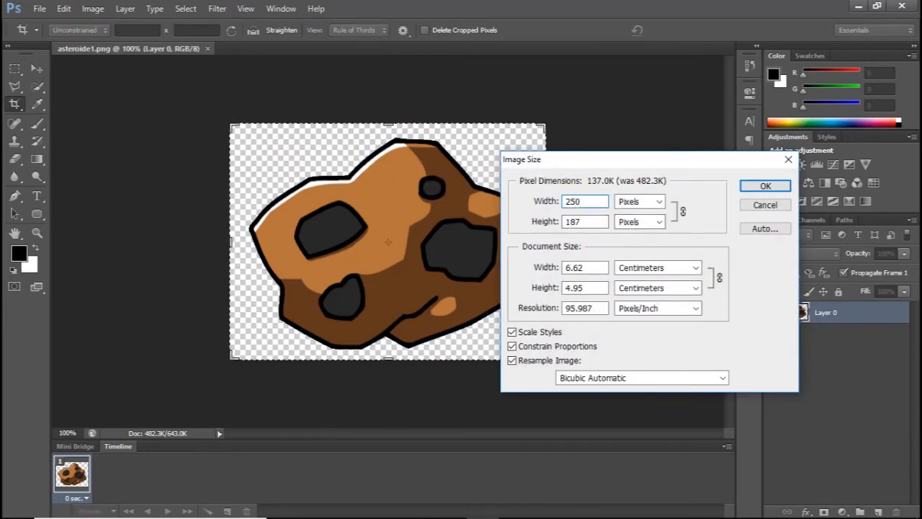
key("Return")
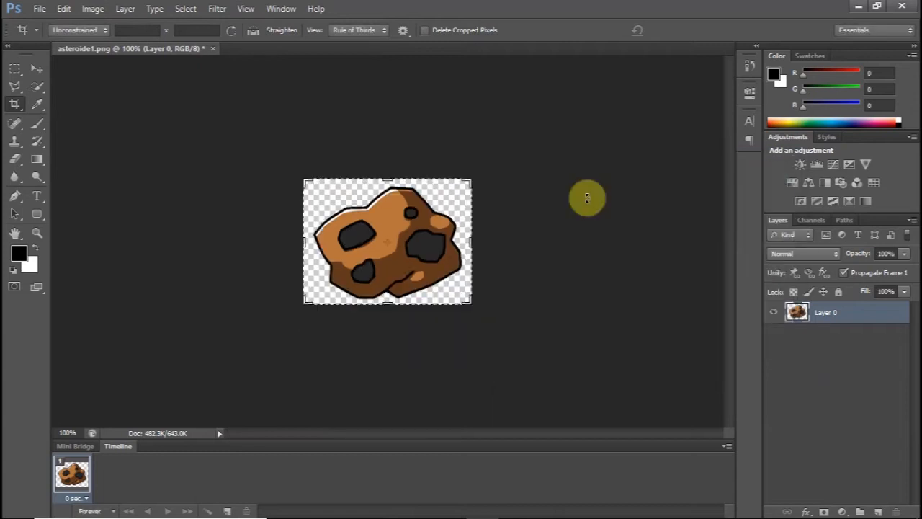
key("ctrl+s")
key("ctrl+w")
Resize meteoro1.png from UnidadesDeAnimación to a width of 320 pixels with constrained proportions, and save and close it.
key("ctrl+o")
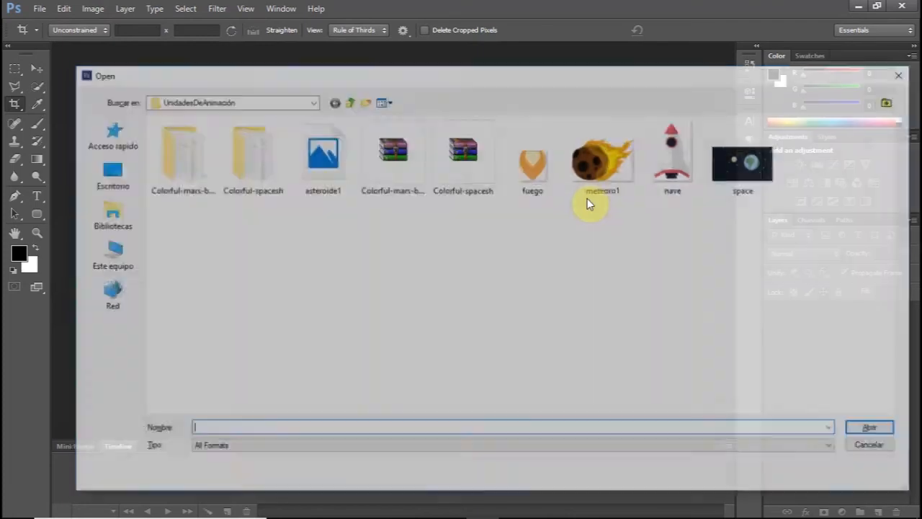
double_click(593, 166)
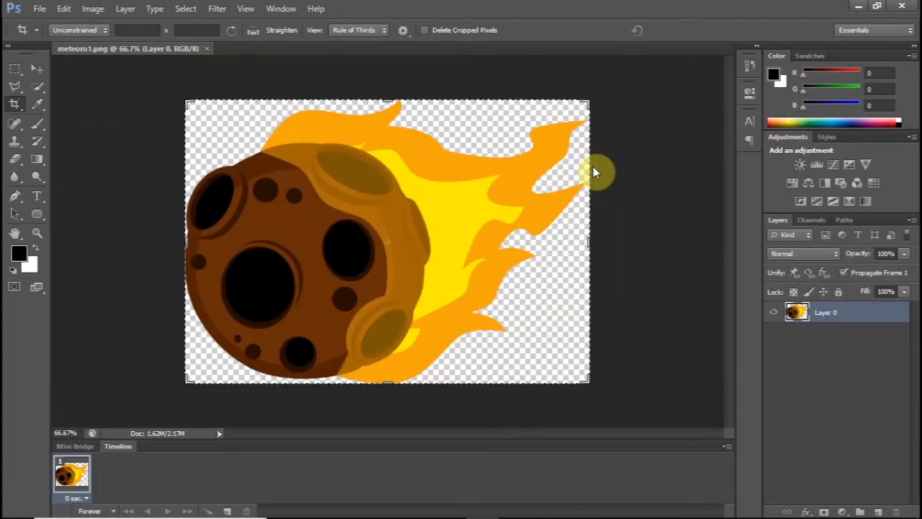
left_click(93, 8)
left_click(129, 106)
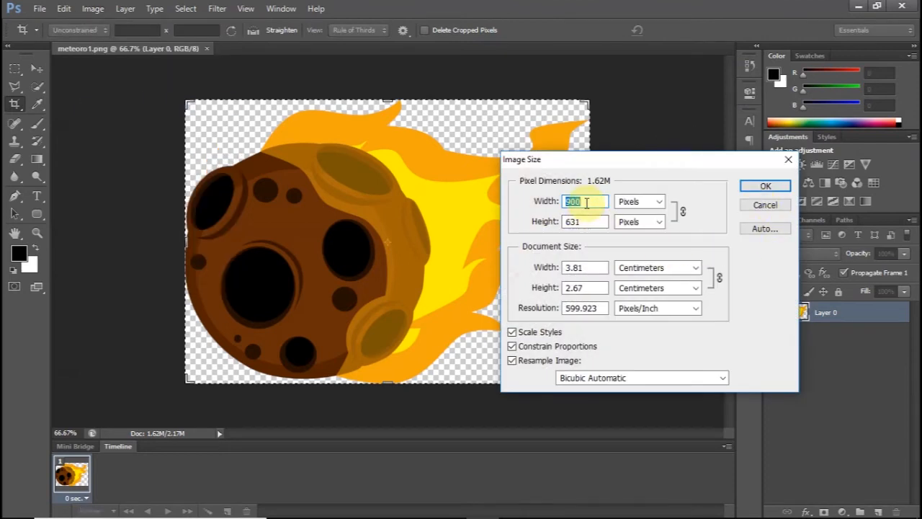
type("320")
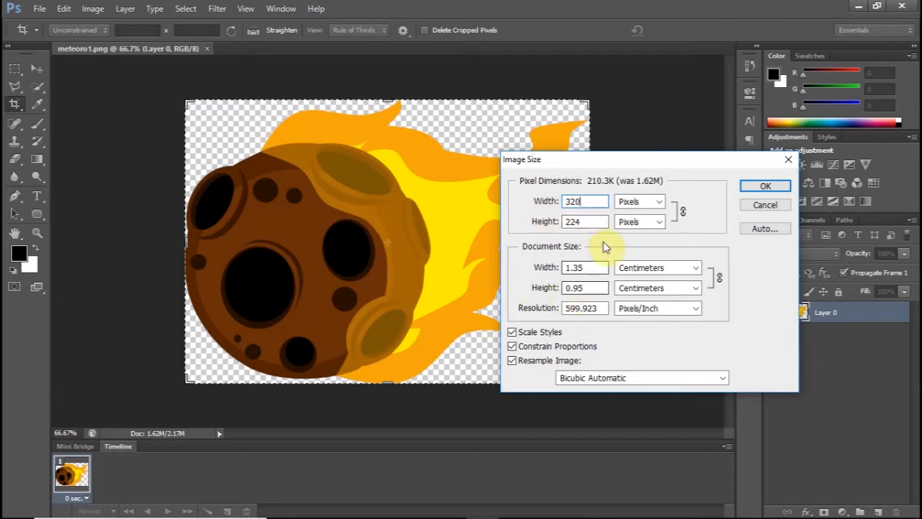
left_click(767, 187)
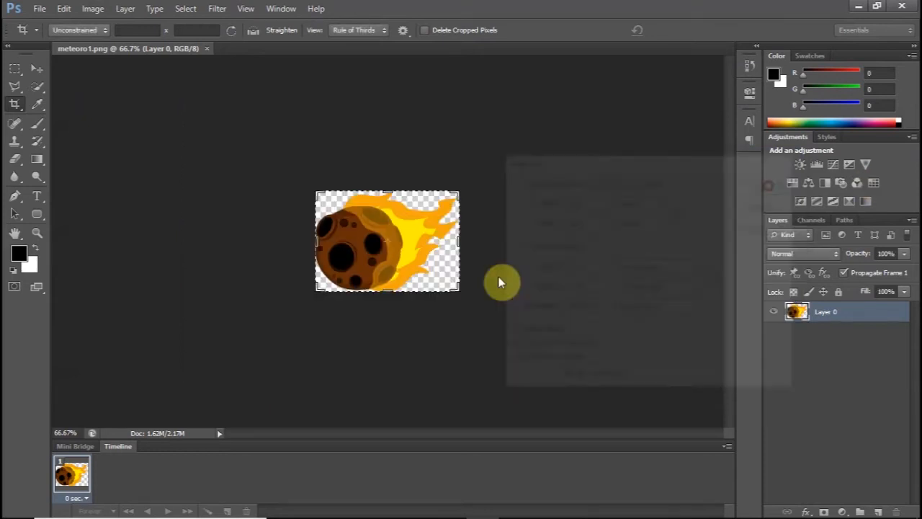
key("ctrl+s")
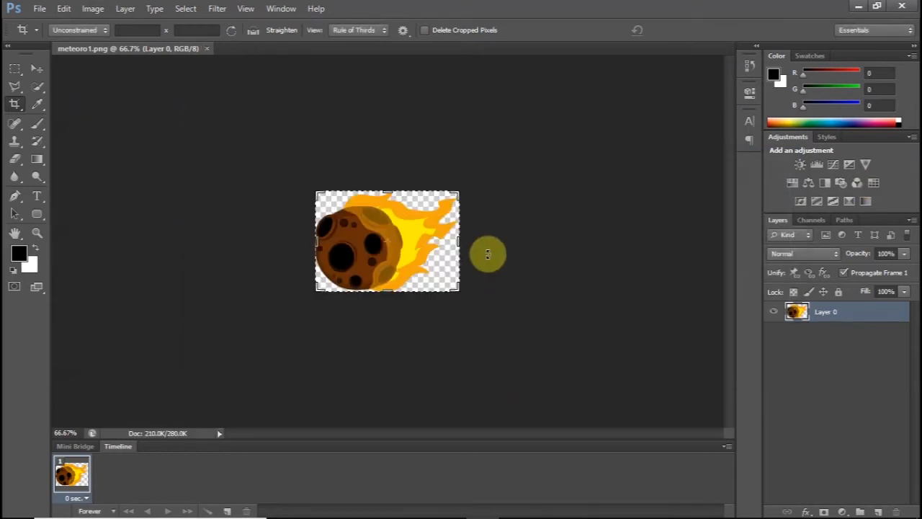
key("ctrl+w")
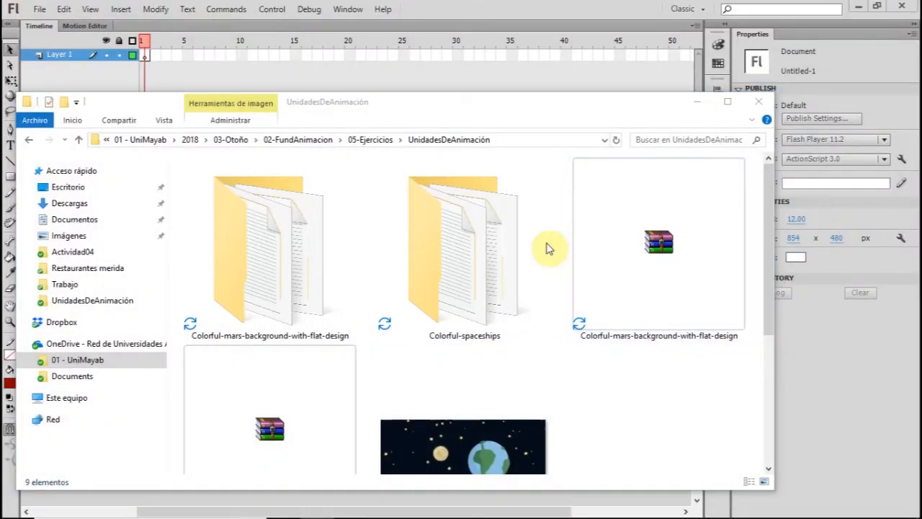
Open space.png from the UnidadesDeAnimación folder in Photoshop, resize it to 1280 pixels wide with constrained proportions, and save it.
left_click_drag(771, 241, 772, 283)
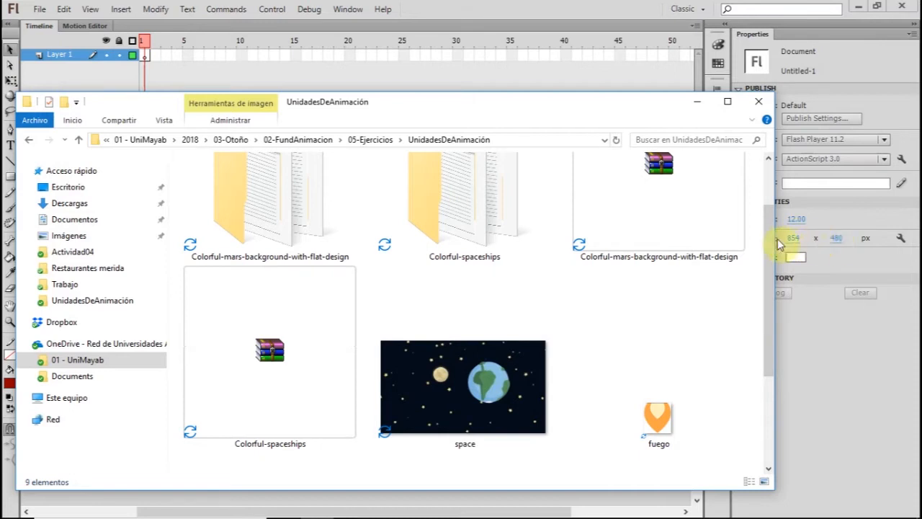
right_click(463, 405)
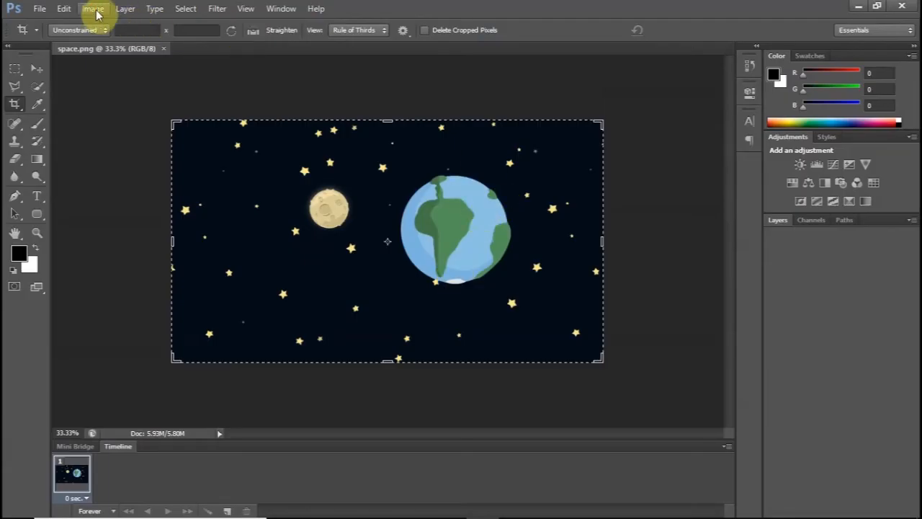
left_click(93, 9)
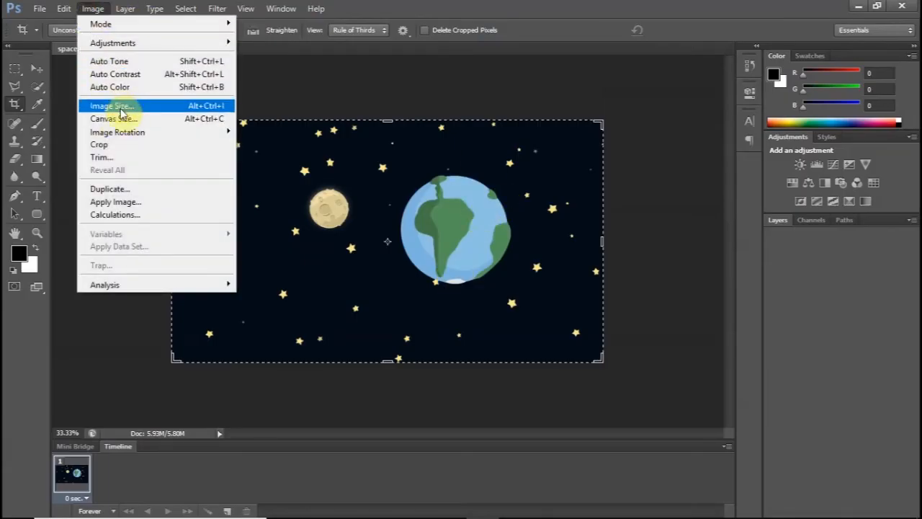
left_click(121, 108)
type("1280")
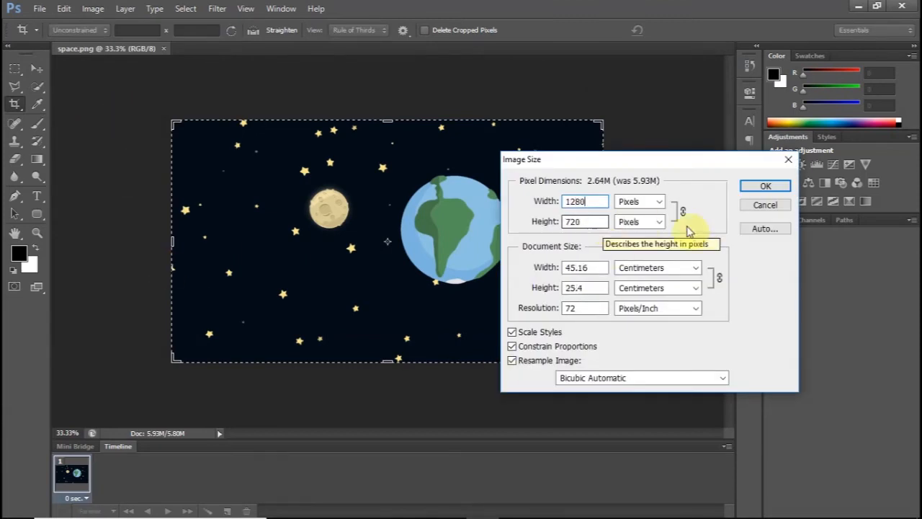
left_click(764, 185)
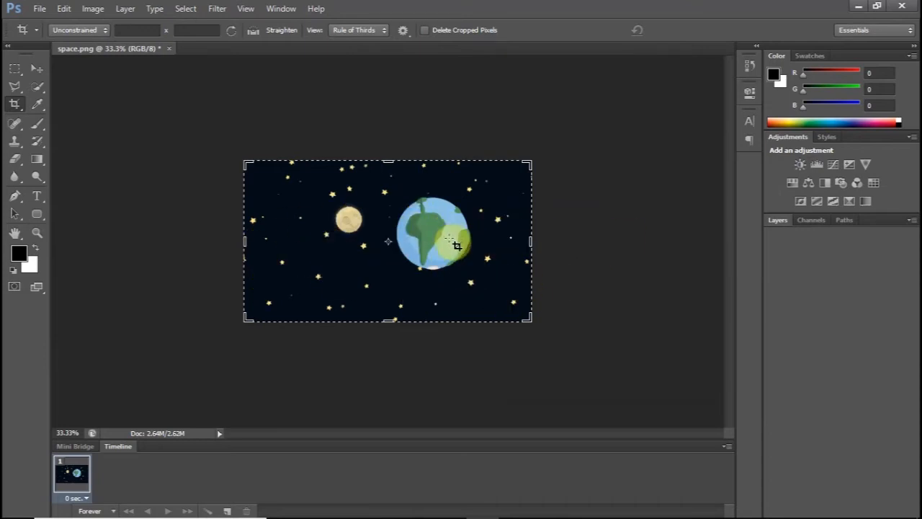
key("ctrl+s")
key("ctrl")
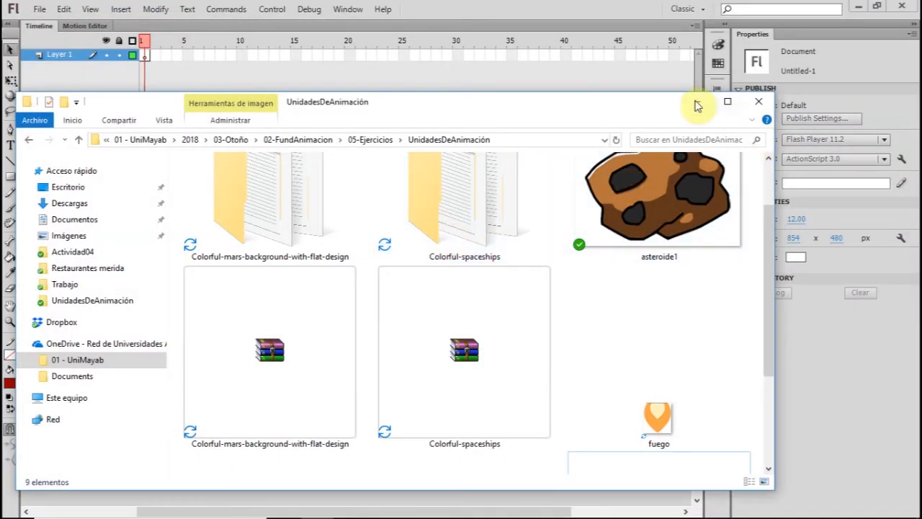
Switch to the empty Flash document and import space.png from UnidadesDeAnimación to the stage on Layer 1.
left_click(591, 85)
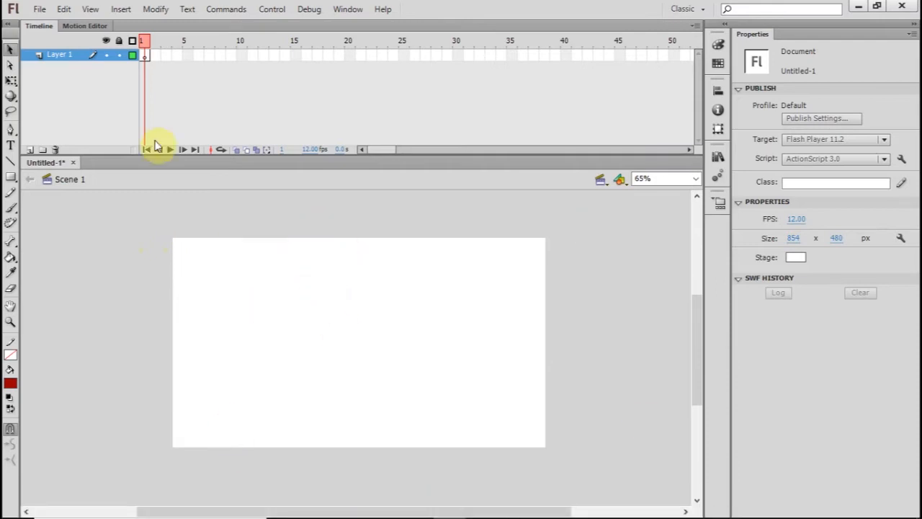
left_click(39, 10)
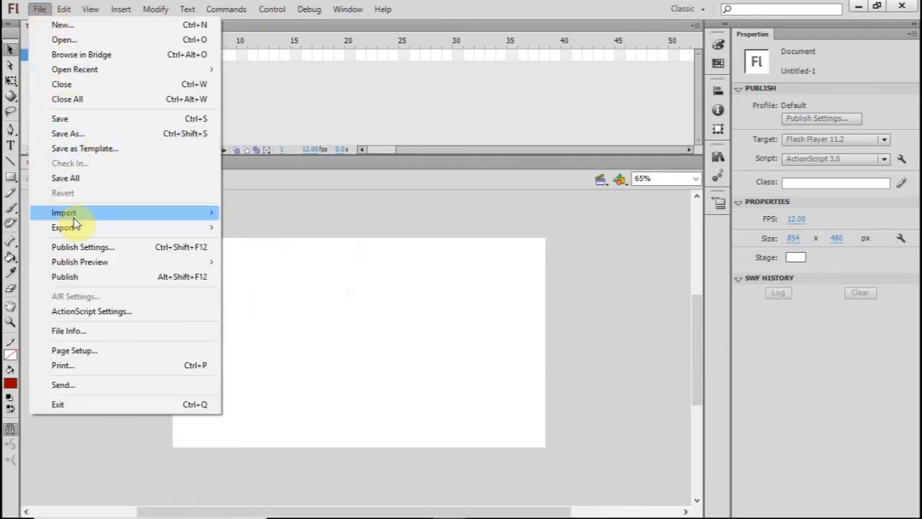
mouse_move(181, 212)
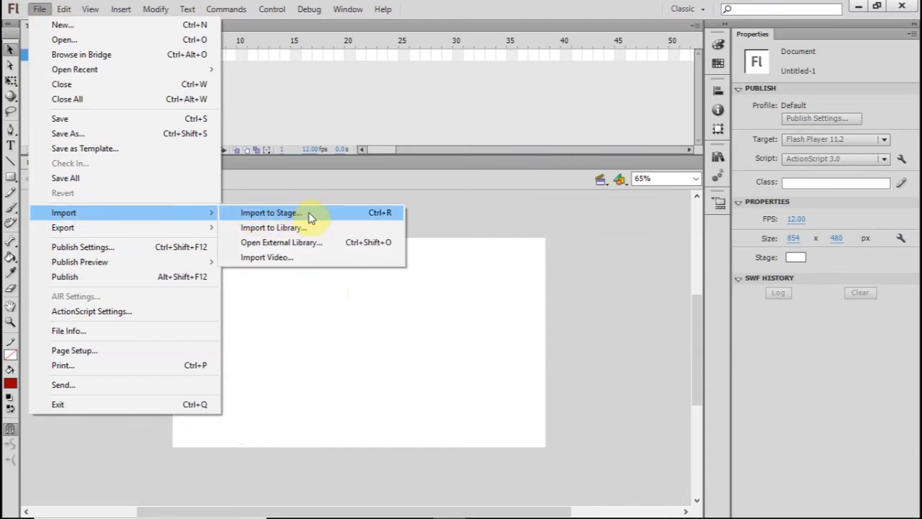
left_click(271, 213)
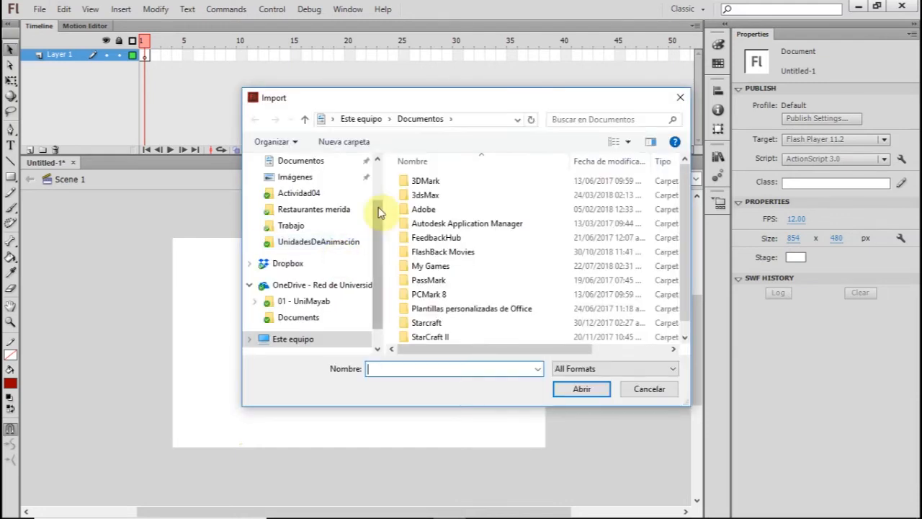
left_click(371, 240)
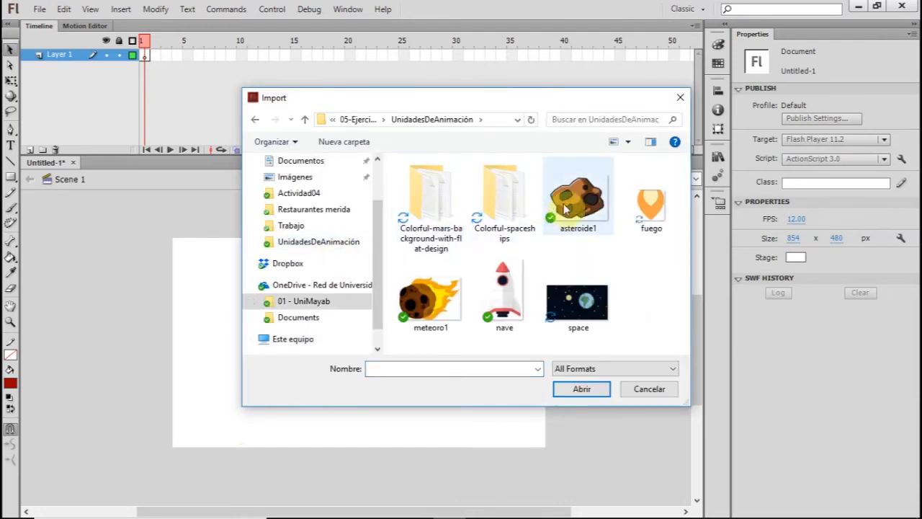
double_click(574, 302)
Move the space background so it covers the whole stage, at about X -175, Y -96.
left_click_drag(445, 362, 505, 304)
left_click_drag(379, 342, 359, 314)
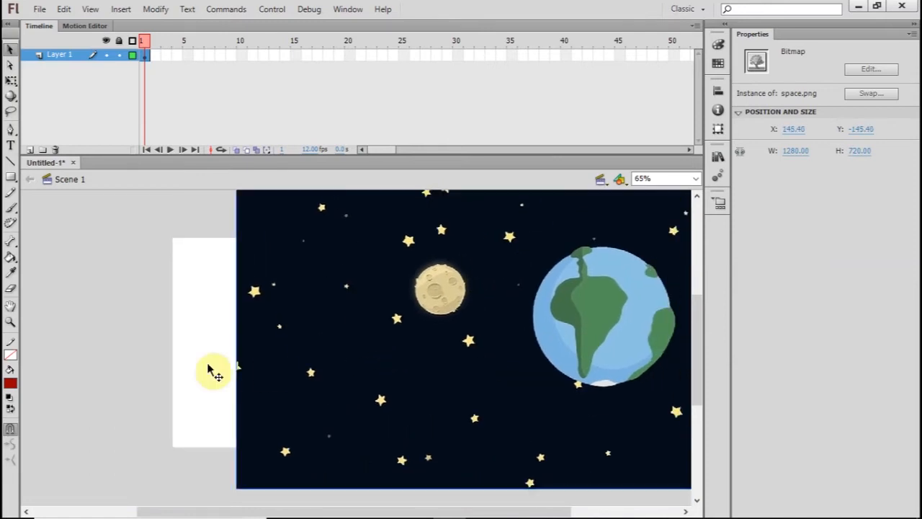
left_click_drag(329, 284, 197, 231)
left_click_drag(359, 307, 360, 333)
mouse_move(202, 326)
left_mouse_down()
mouse_move(241, 334)
mouse_move(208, 326)
left_mouse_up()
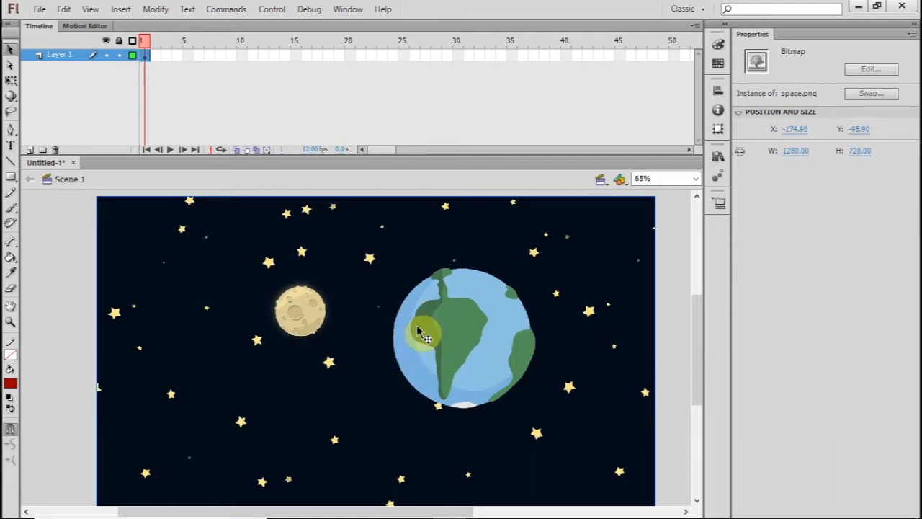
Add Layer 2 above the background, then import nave.png with Layer 1 active and place the rocket beside the moon.
left_click(29, 149)
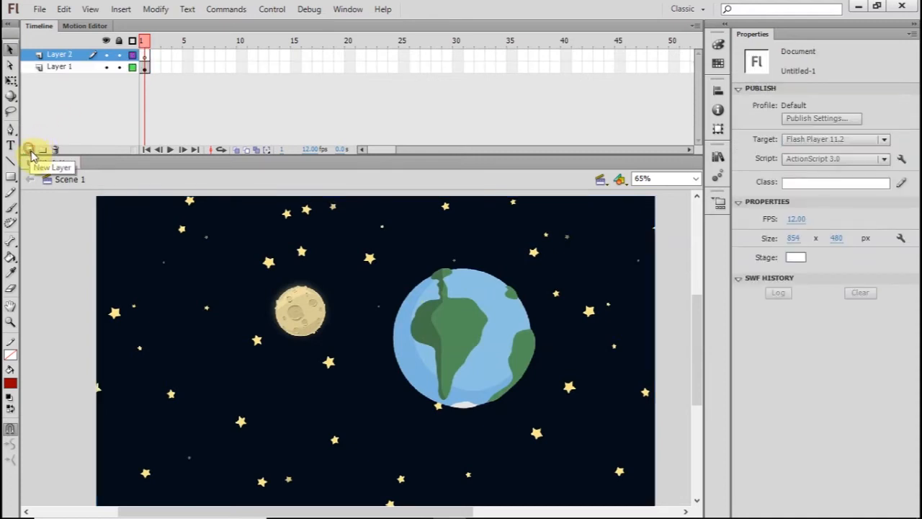
left_click(145, 56)
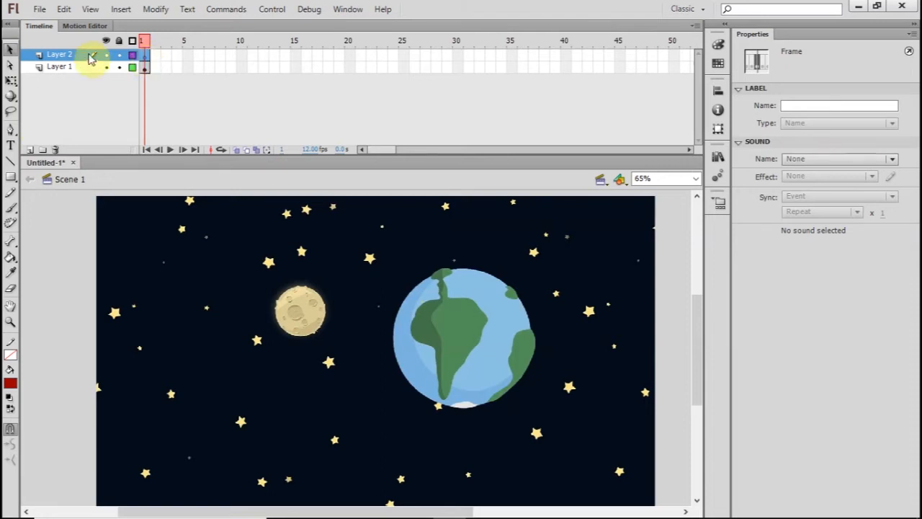
left_click(39, 8)
mouse_move(84, 216)
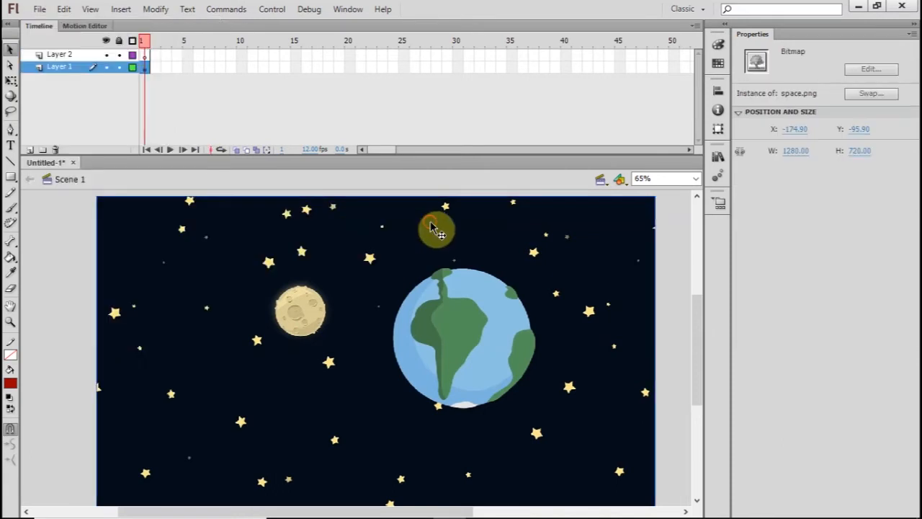
key("ctrl+r")
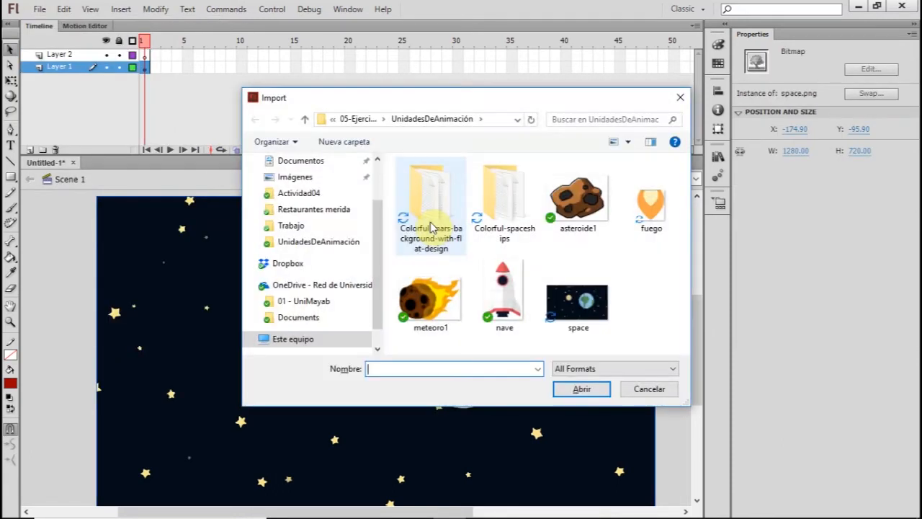
double_click(503, 302)
left_click_drag(353, 366, 252, 333)
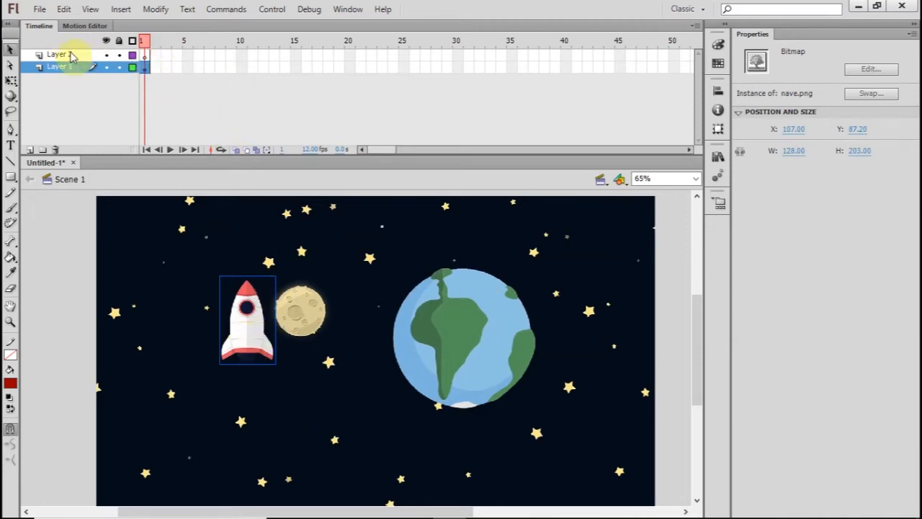
Transfer the rocket from Layer 1 to frame 1 of Layer 2, placing it at about X 99, Y -20.
key("ctrl+x")
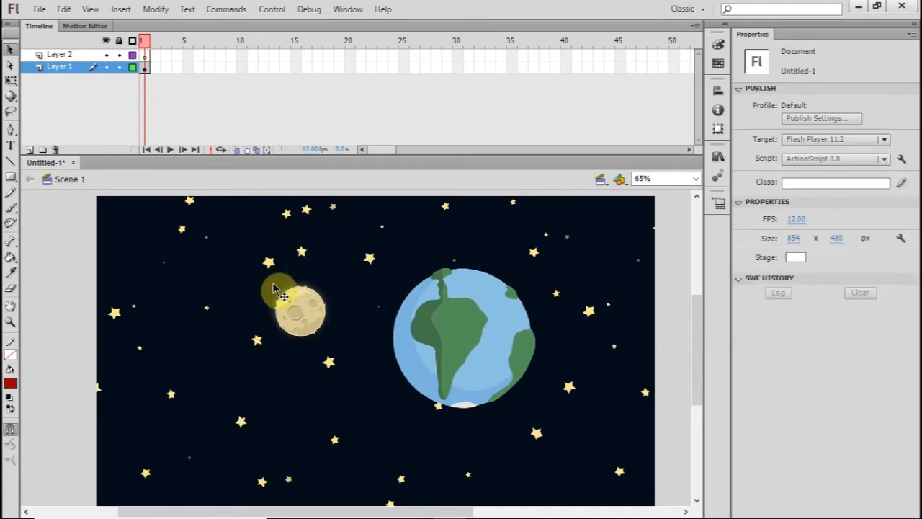
left_click(145, 56)
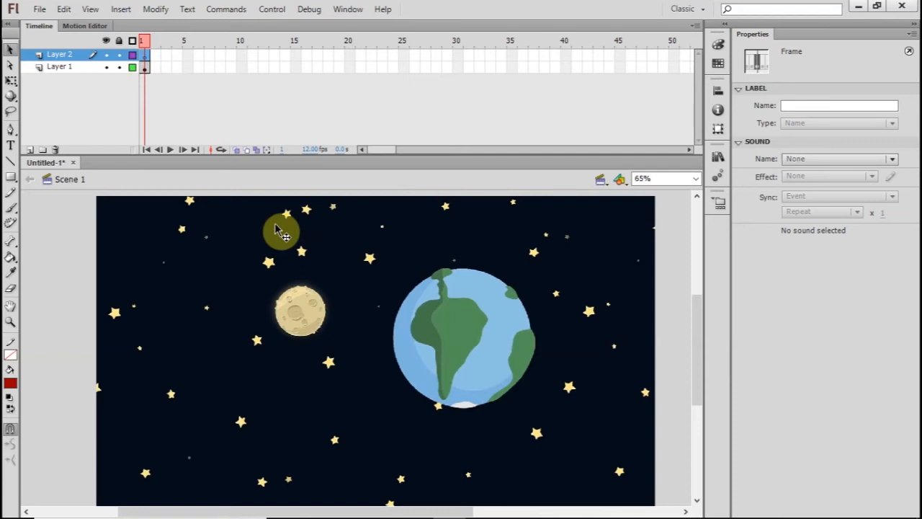
key("ctrl+v")
left_click_drag(351, 358, 244, 289)
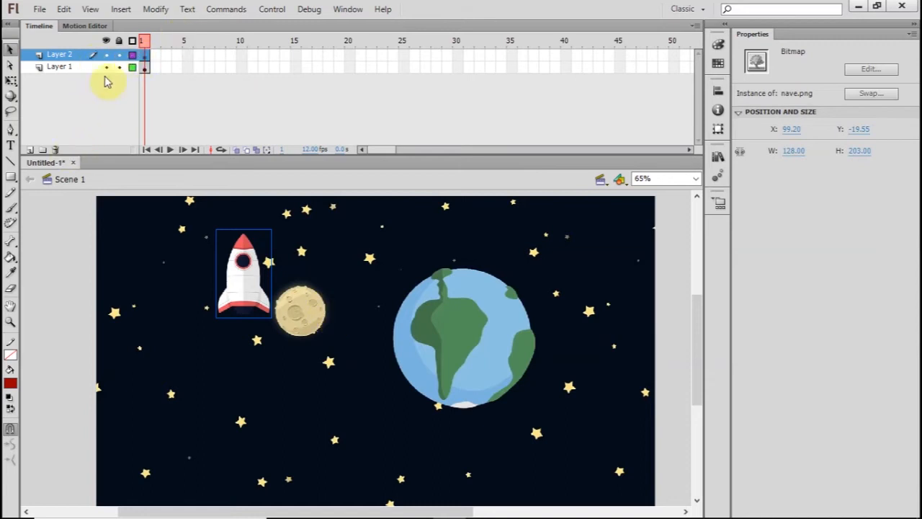
Add Layer 3 above the rocket's layer, and move the rocket straight down to about Y 137.
left_click(30, 150)
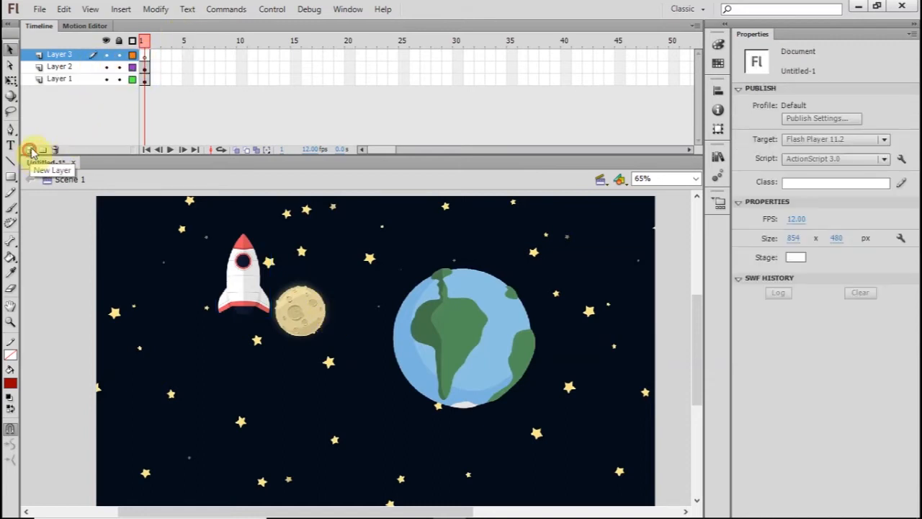
left_click(146, 54)
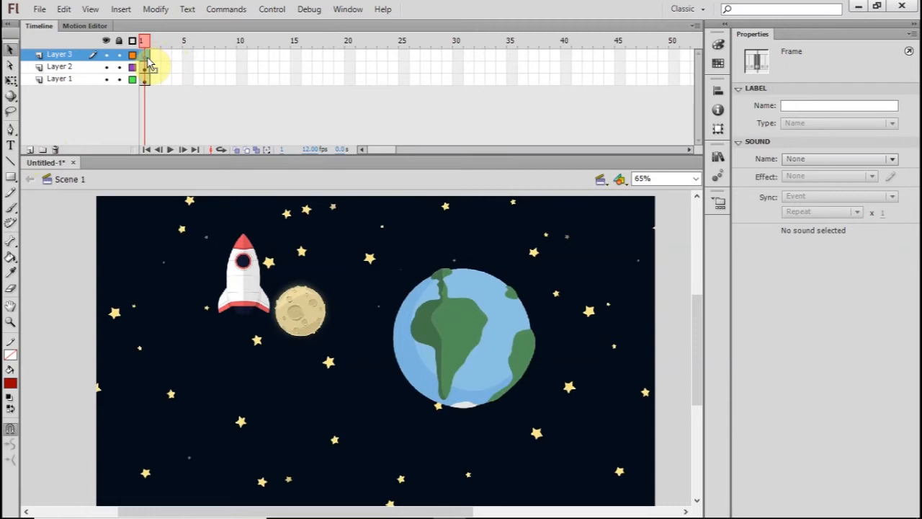
left_click_drag(243, 301, 252, 368)
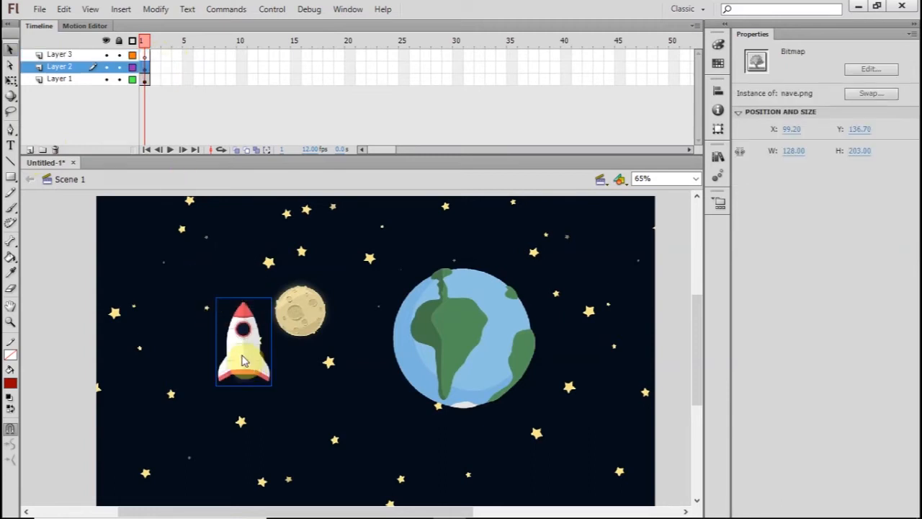
Try importing meteoro1.png onto Layer 2 in front of the Earth, and delete the meteor.
key("ctrl+r")
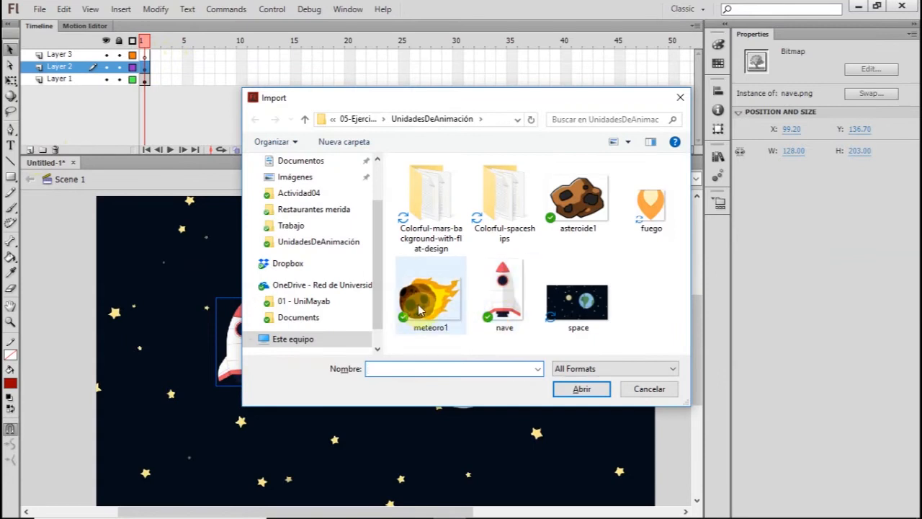
double_click(421, 310)
left_click_drag(330, 331, 442, 330)
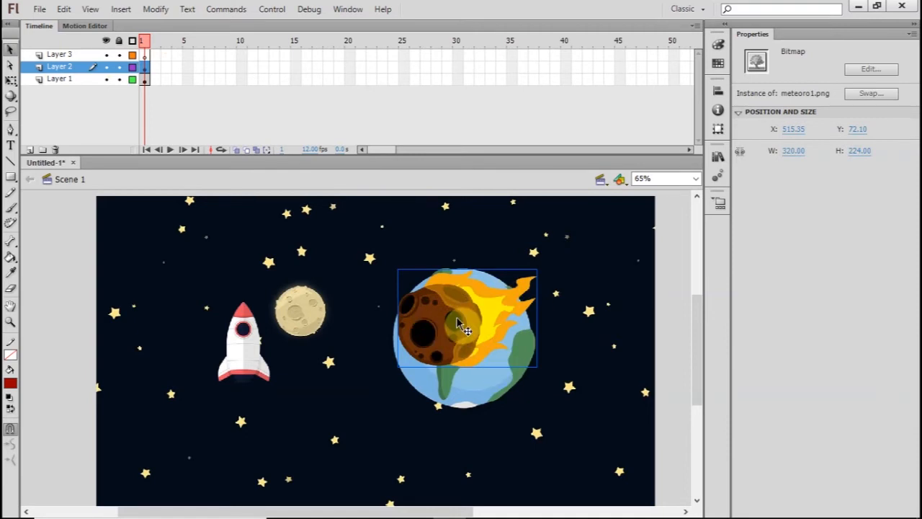
key("Delete")
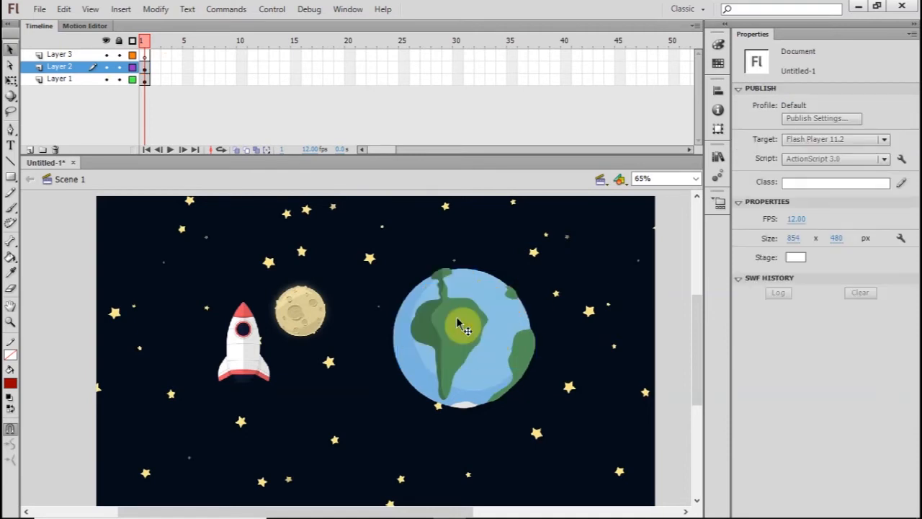
Paste the meteor onto Layer 3 at about X 566, Y -36 over the Earth, and move the rocket straight down below the moon.
left_click(71, 55)
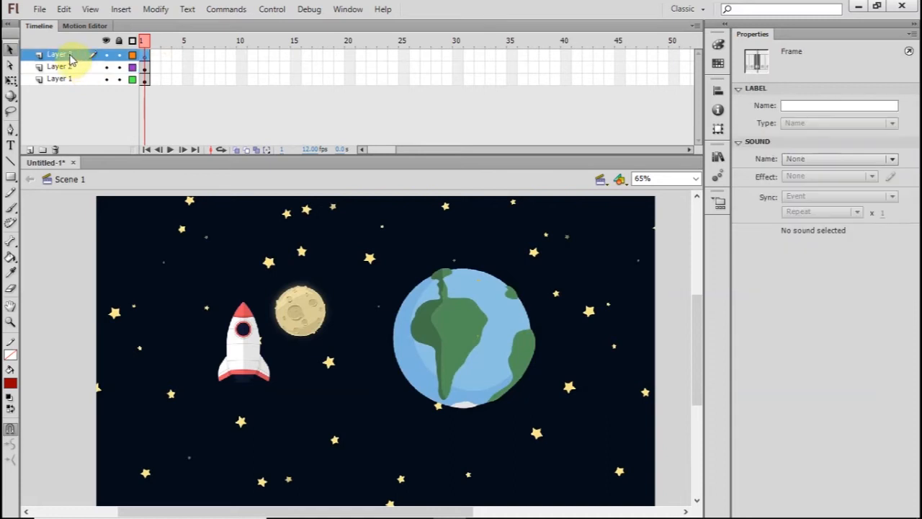
key("ctrl+v")
left_click_drag(312, 371, 480, 301)
left_click_drag(255, 346, 256, 401)
left_click_drag(499, 267, 480, 266)
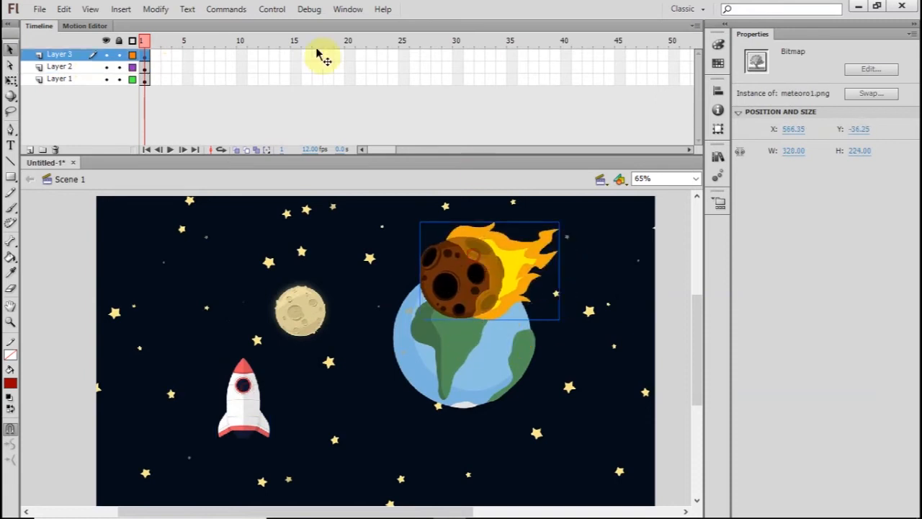
Add Layer 4 above the meteor's layer, import asteroide1.png onto it, and place the asteroid at about X 538, Y 318.
left_click(28, 149)
left_click(70, 56)
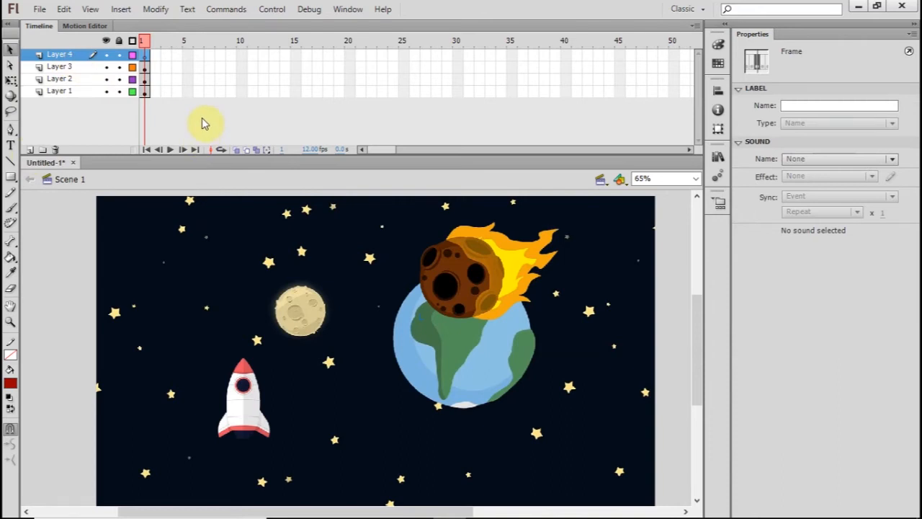
key("ctrl+r")
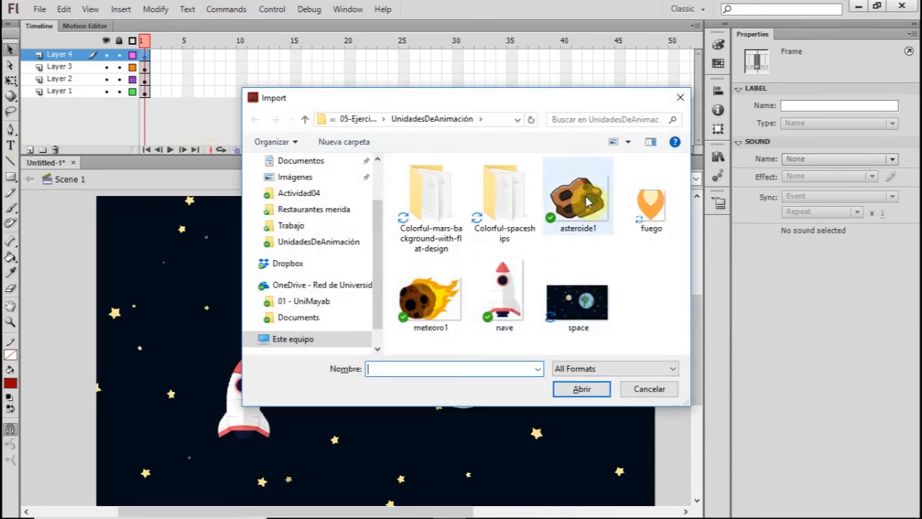
double_click(587, 203)
left_click_drag(345, 339, 481, 401)
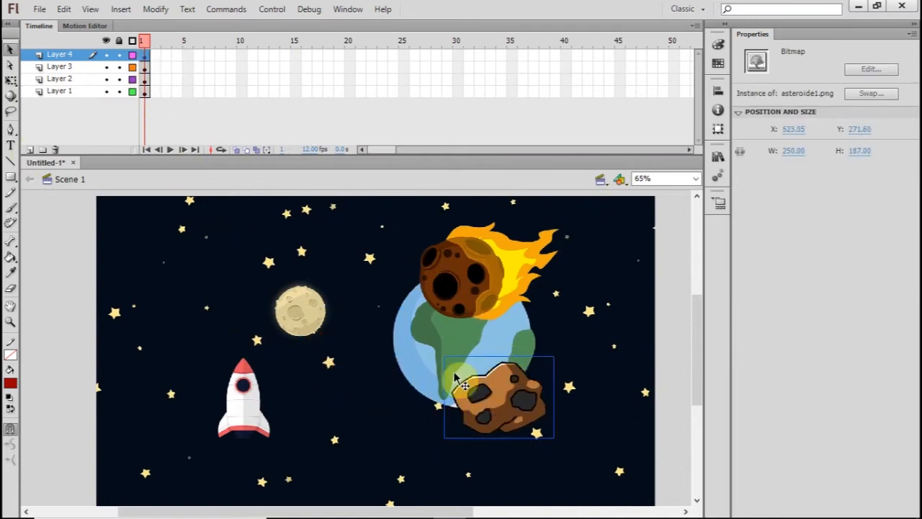
left_click_drag(503, 410, 466, 430)
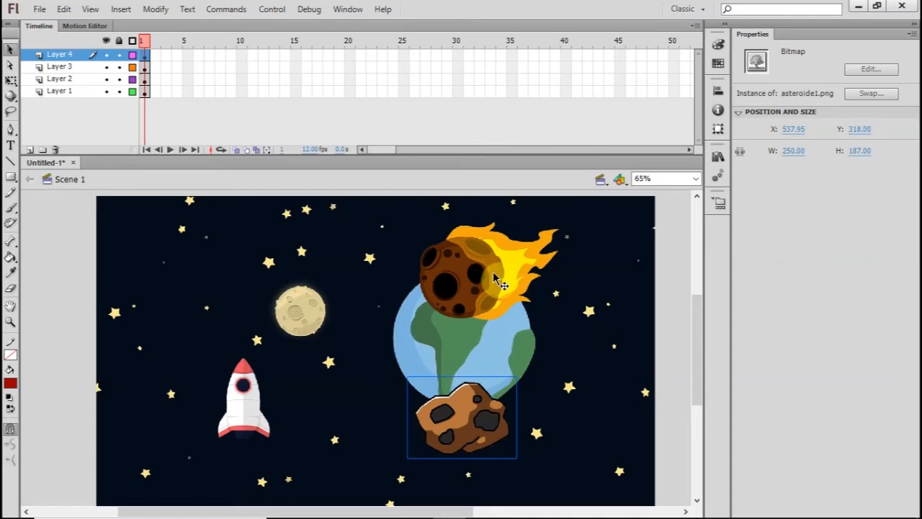
Hide Layers 1 to 4 one by one, and show all four of them again.
left_click(295, 282)
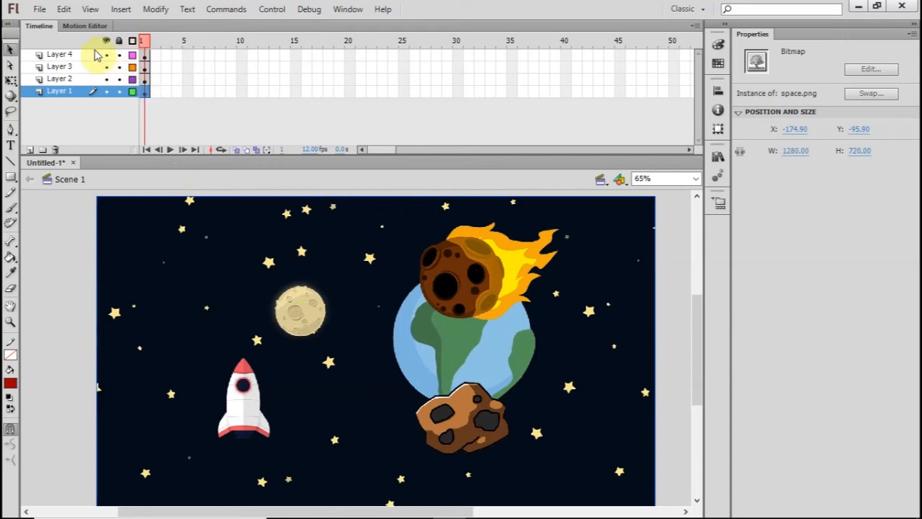
left_click(106, 92)
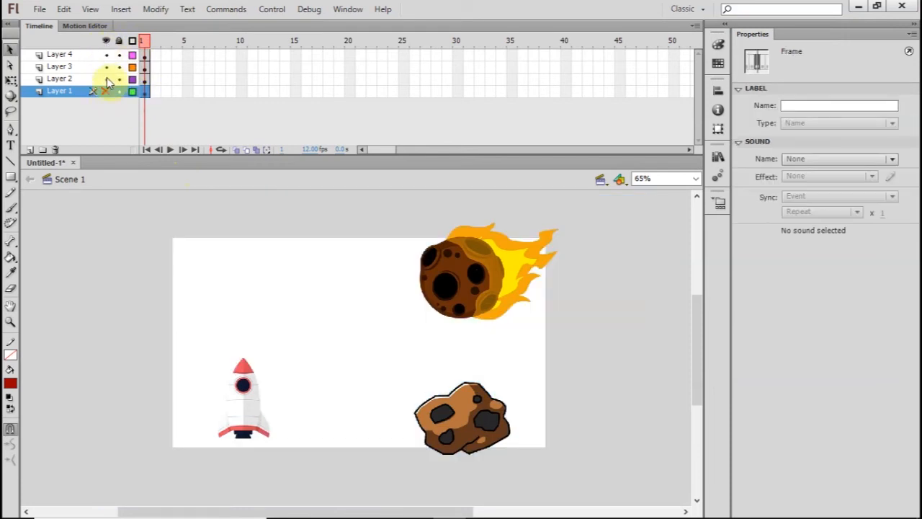
left_click(106, 80)
left_click(106, 67)
left_click(106, 55)
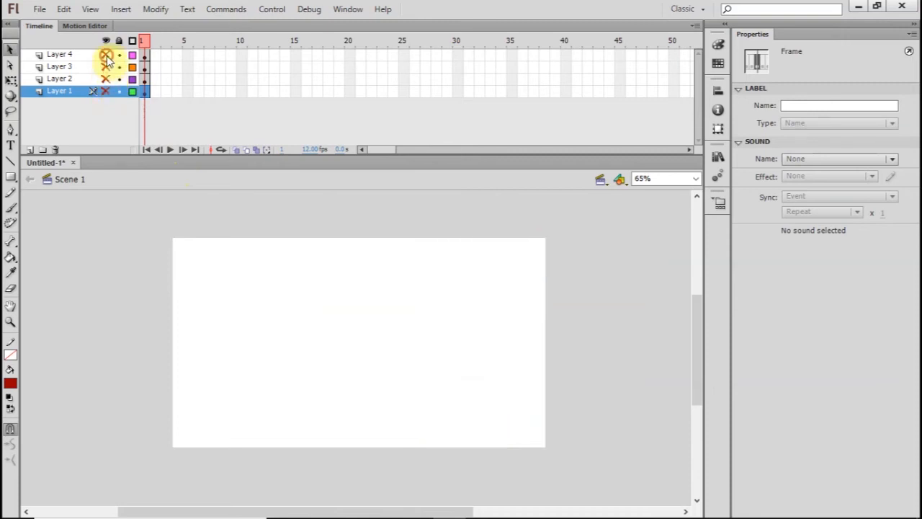
left_click(106, 55)
left_click(106, 67)
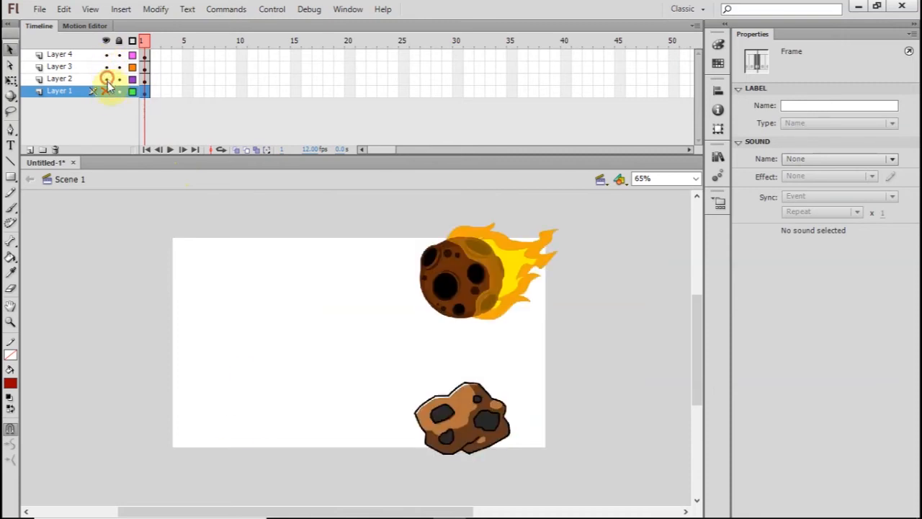
left_click(106, 79)
left_click(106, 91)
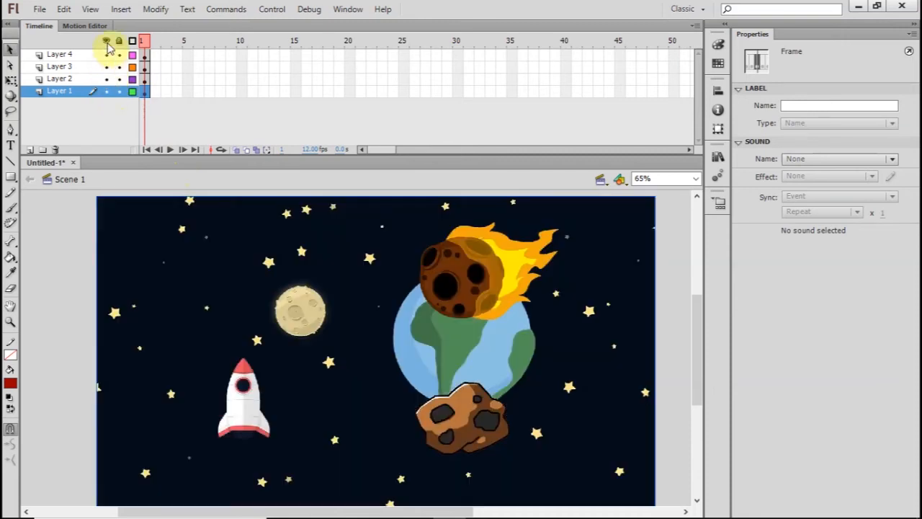
Lock Layer 1, try moving the space background, and unlock the layer.
left_click(119, 78)
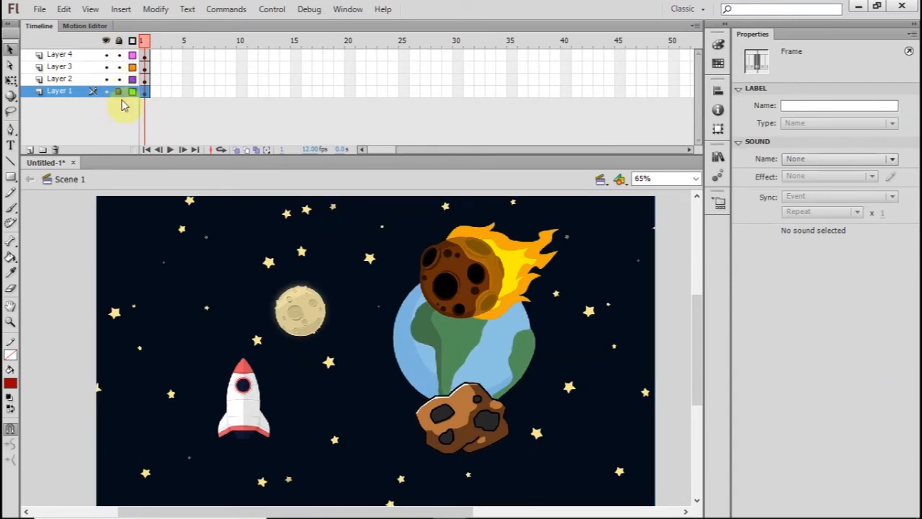
left_click_drag(321, 292, 429, 397)
left_click_drag(304, 284, 396, 382)
left_click_drag(280, 263, 324, 310)
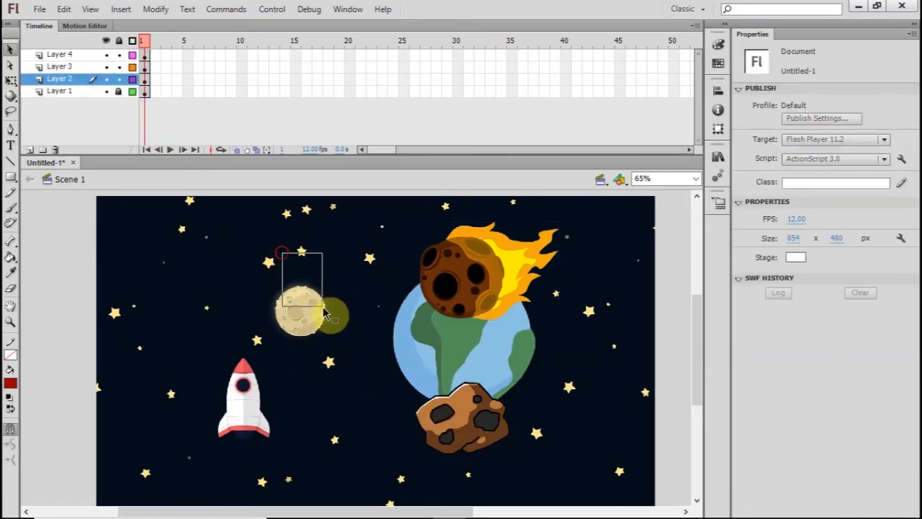
left_click(119, 92)
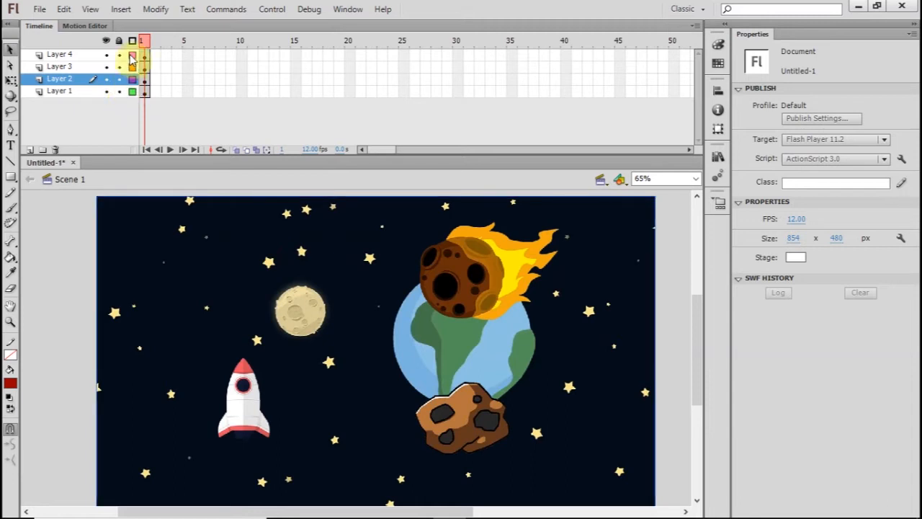
Display Layers 1 to 4 as outlines, dismiss the security notification, and restore the layers' full display.
left_click(134, 93)
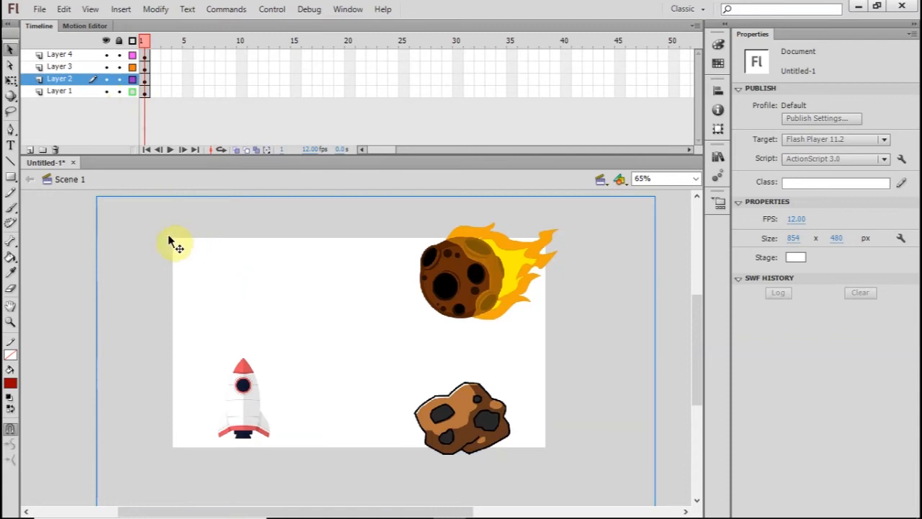
left_click(133, 79)
left_click(132, 67)
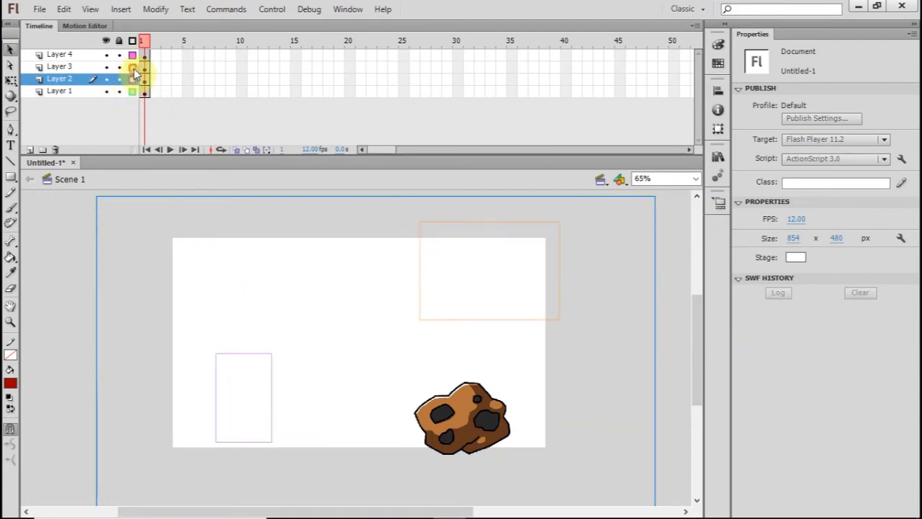
left_click(132, 56)
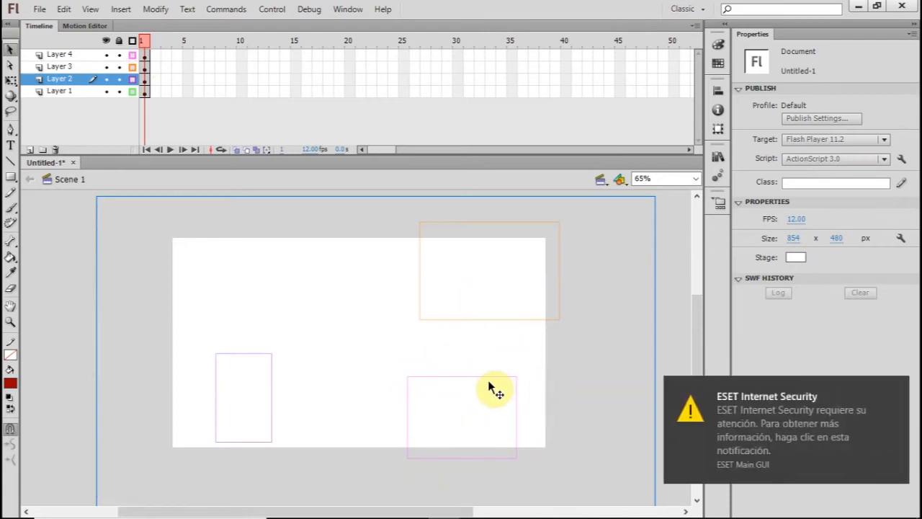
left_click(898, 391)
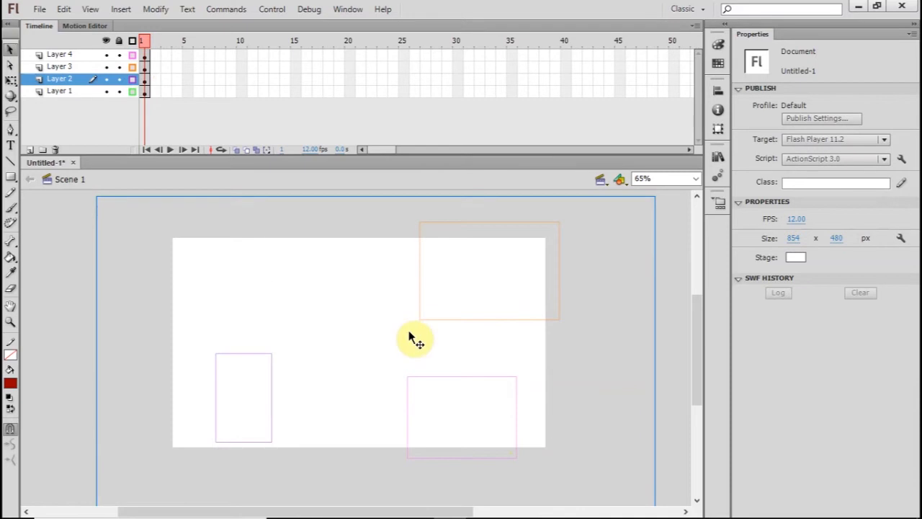
left_click(132, 92)
Reduce the timeline's height to fit its four layers and give the stage more room.
left_click_drag(324, 156, 324, 132)
left_click_drag(360, 283, 362, 274)
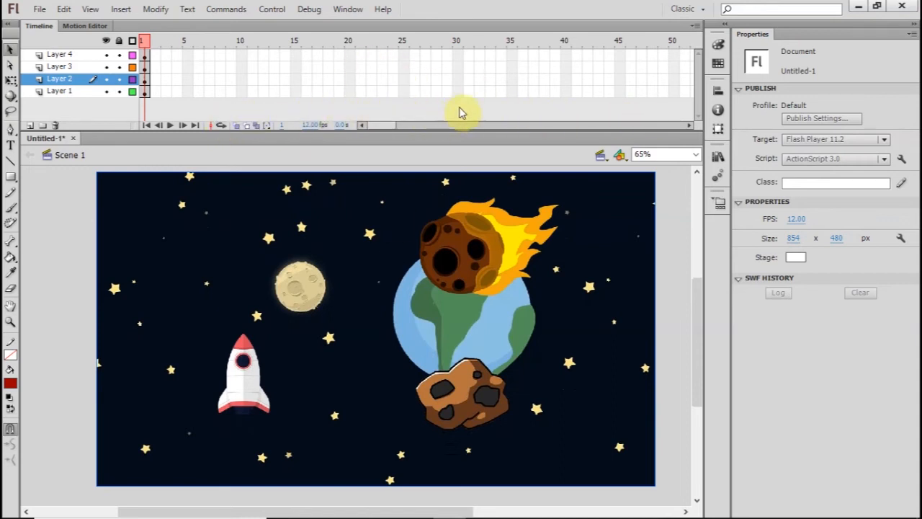
Examine which image frame 1 of each layer holds, and switch Layer 1's outline display on and off.
left_click(566, 91)
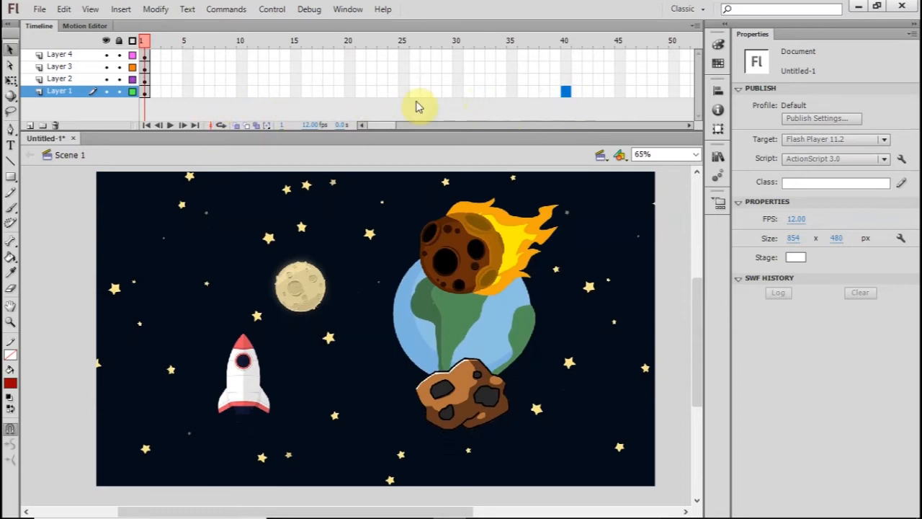
left_click(144, 92)
left_click(144, 78)
left_click(144, 67)
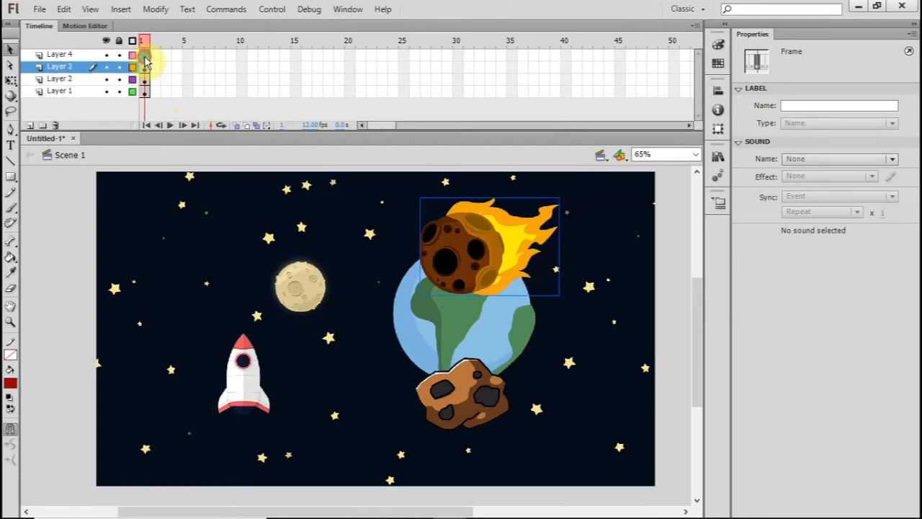
left_click(144, 55)
left_click(145, 92)
left_click(145, 79)
left_click(144, 66)
left_click(144, 55)
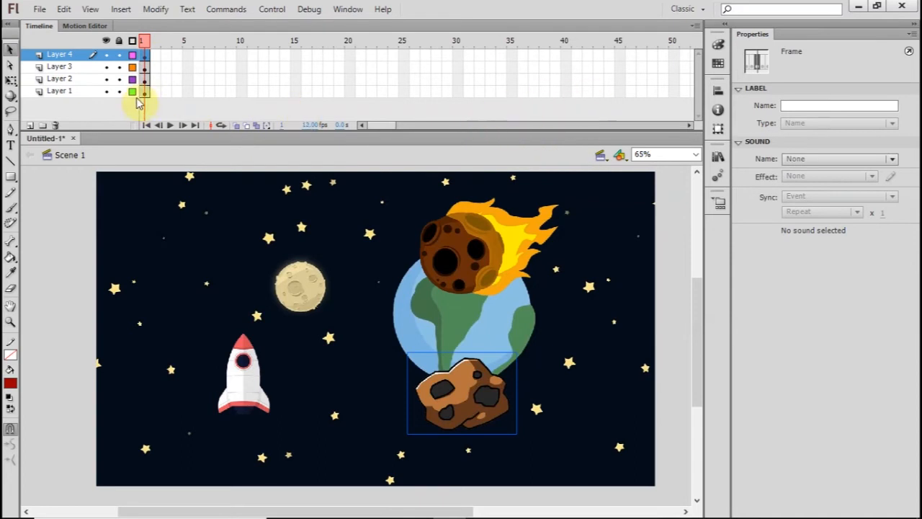
left_click(133, 91)
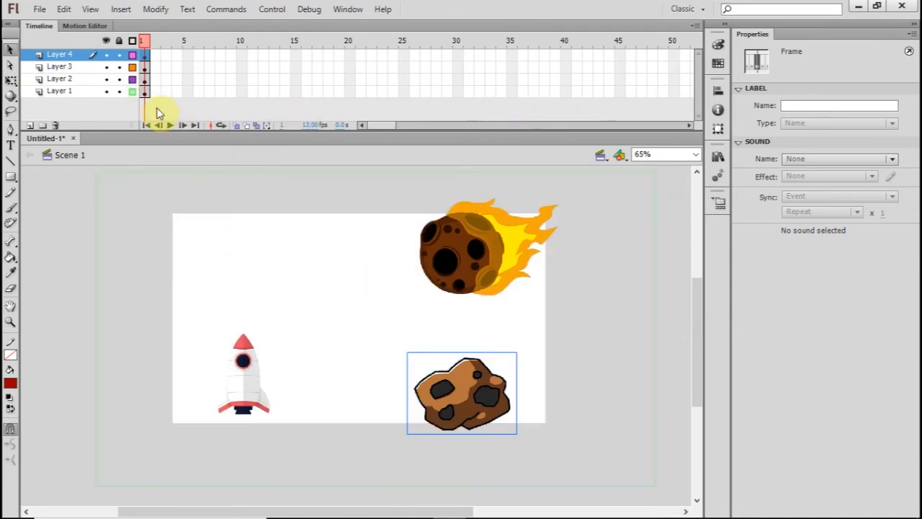
left_click(133, 91)
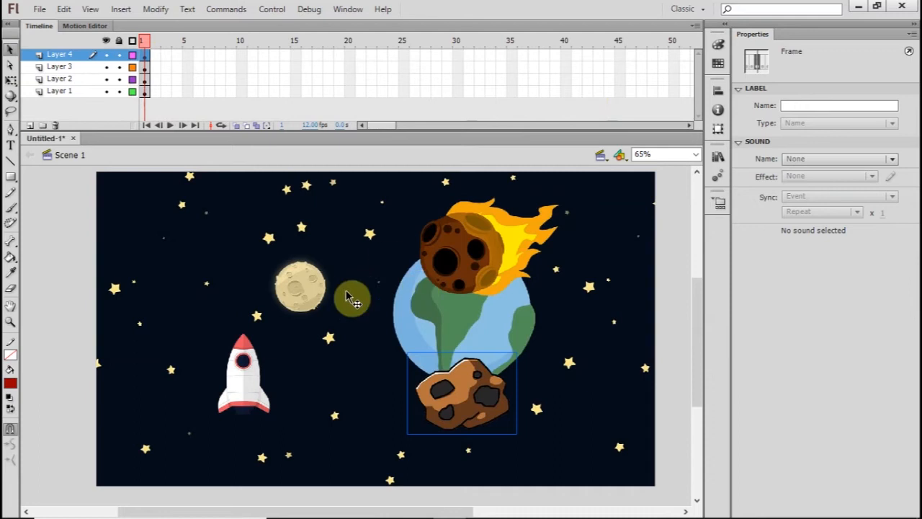
Insert a keyframe at frame 40 of Layer 1 for the space background.
left_click(564, 93)
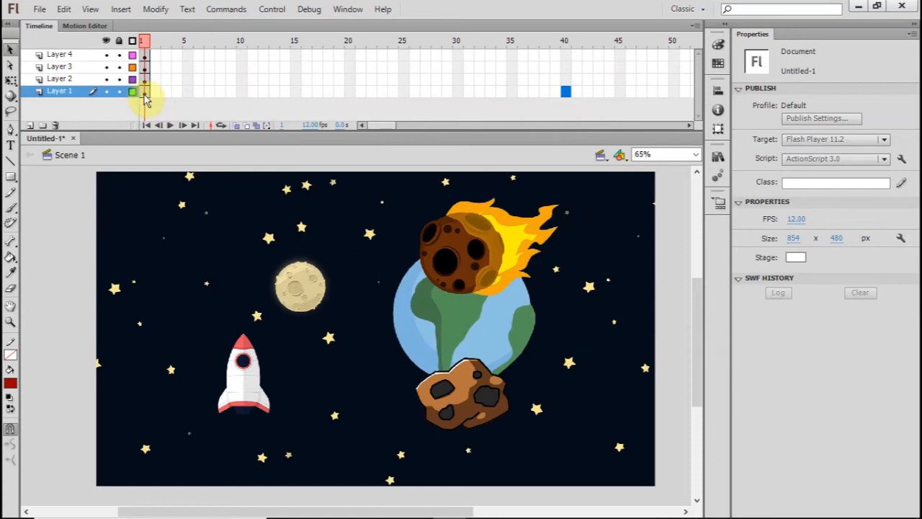
right_click(565, 95)
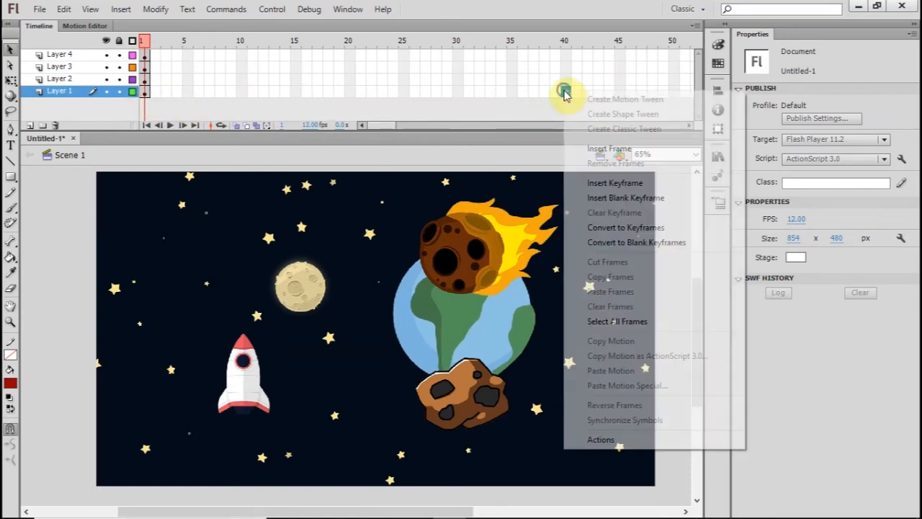
left_click(616, 189)
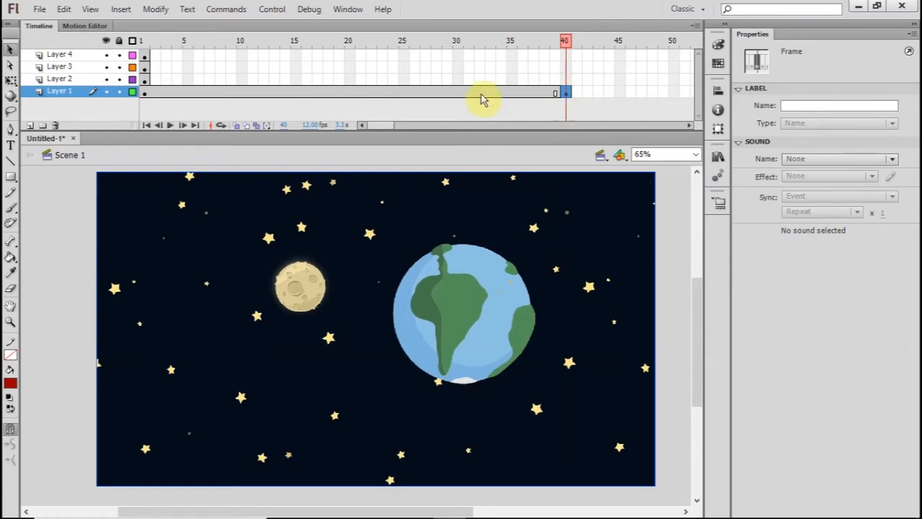
Hide Layers 2, 3 and 4, and compare the background at frames 1 and 40 of Layer 1.
left_click(145, 92)
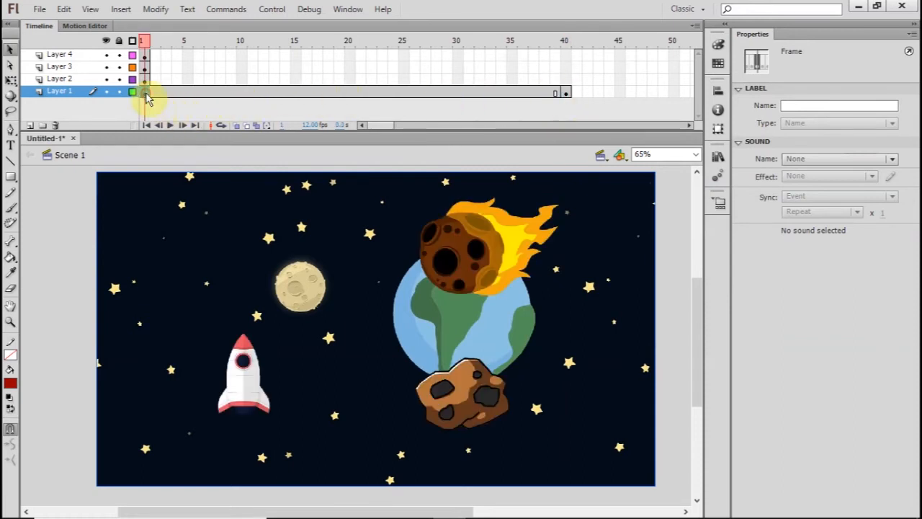
left_click_drag(106, 55, 106, 79)
left_click(565, 94)
left_click(556, 91)
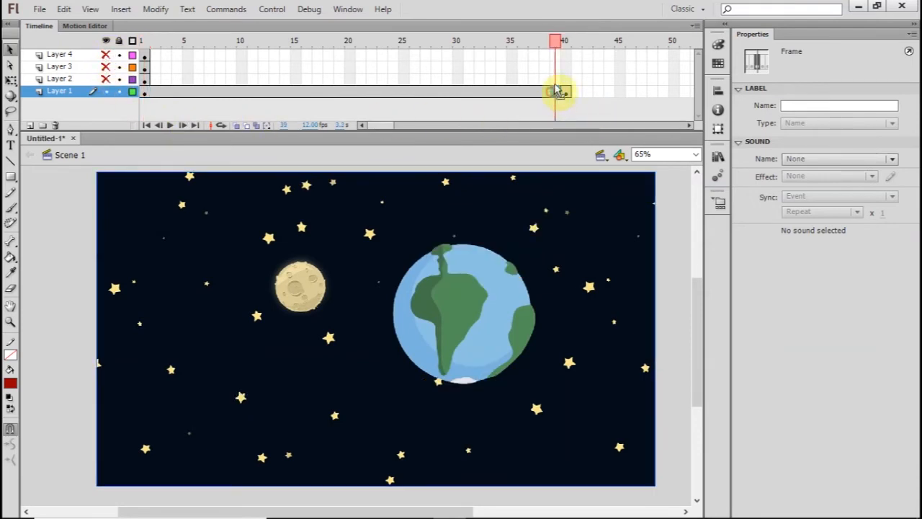
left_click(145, 91)
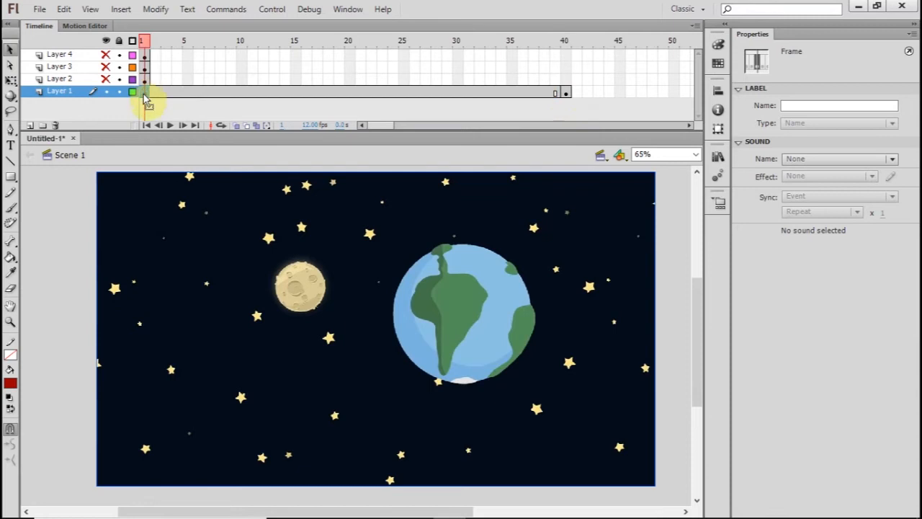
left_click(567, 93)
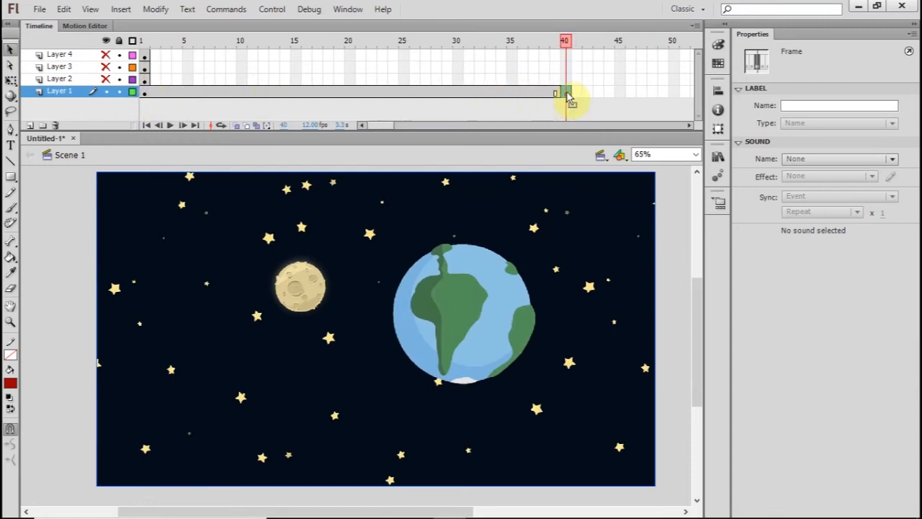
right_click(568, 95)
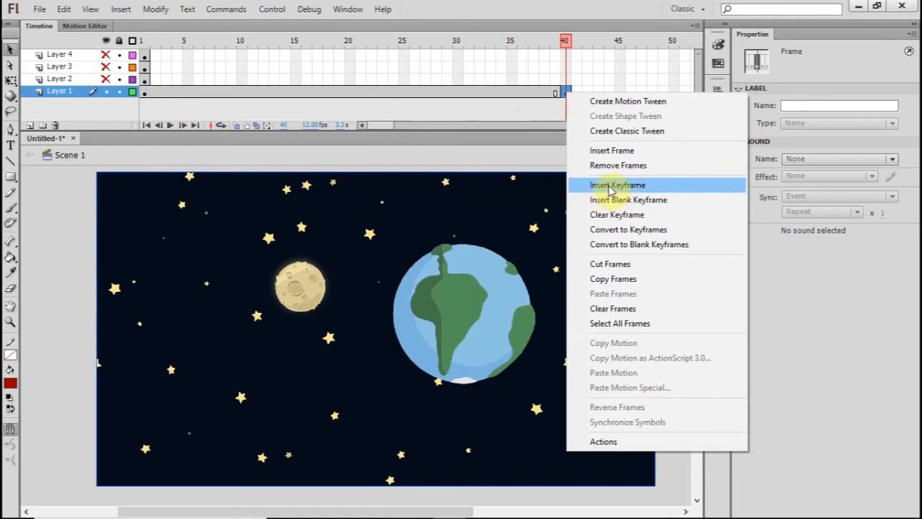
left_click(565, 81)
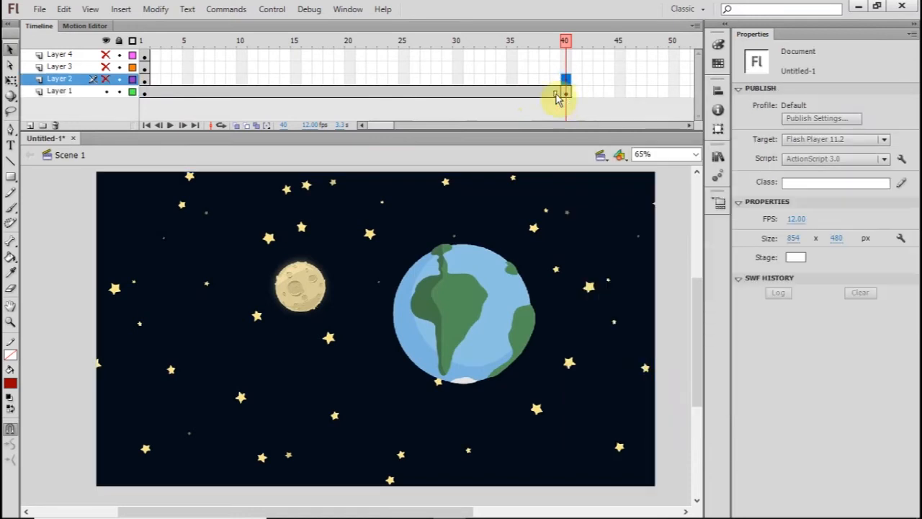
Try nudging the space background at frame 40 of Layer 1 in different directions, and undo the nudges.
left_click(566, 92)
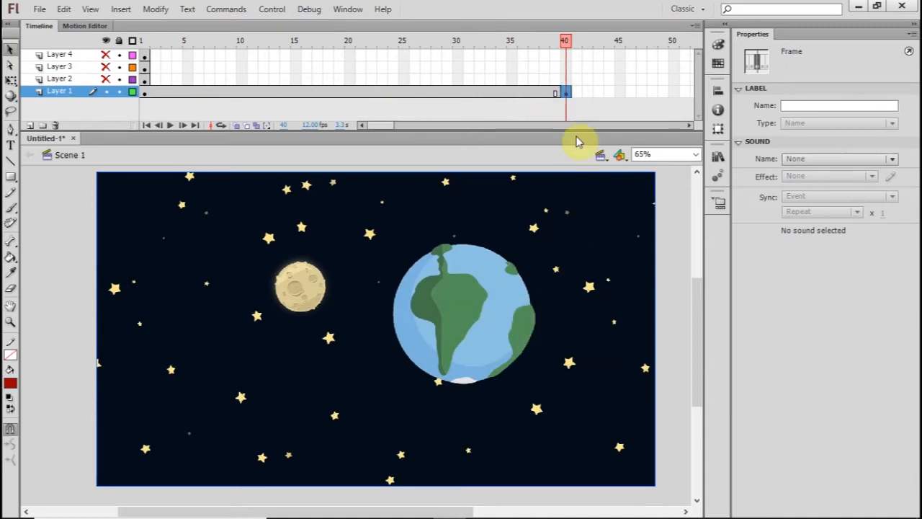
key("Up")
key("Down")
key("Right")
key("Left")
key("Left")
key("ctrl+z")
key("ctrl+z")
key("ctrl+z")
key("ctrl+z")
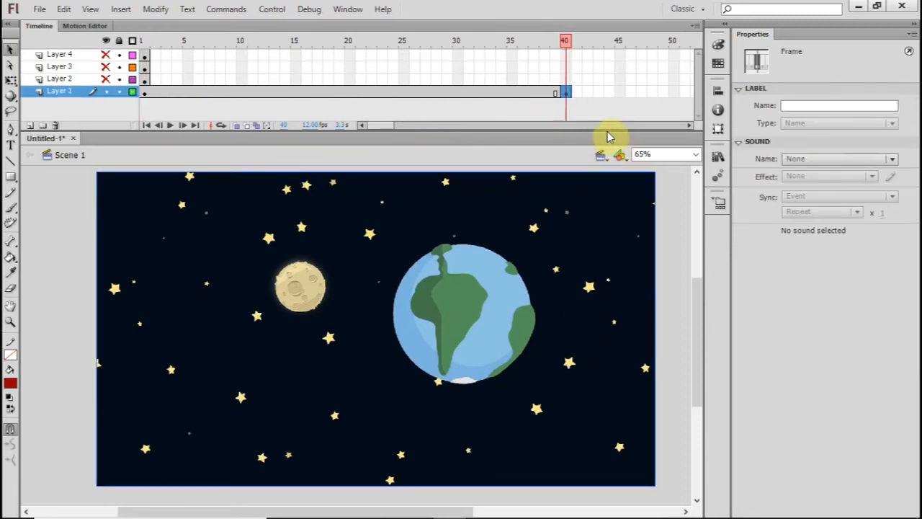
Undo the hiding of Layers 2, 3 and 4 and the keyframe inserted at frame 40 of Layer 1.
key("ctrl+z")
key("ctrl+z")
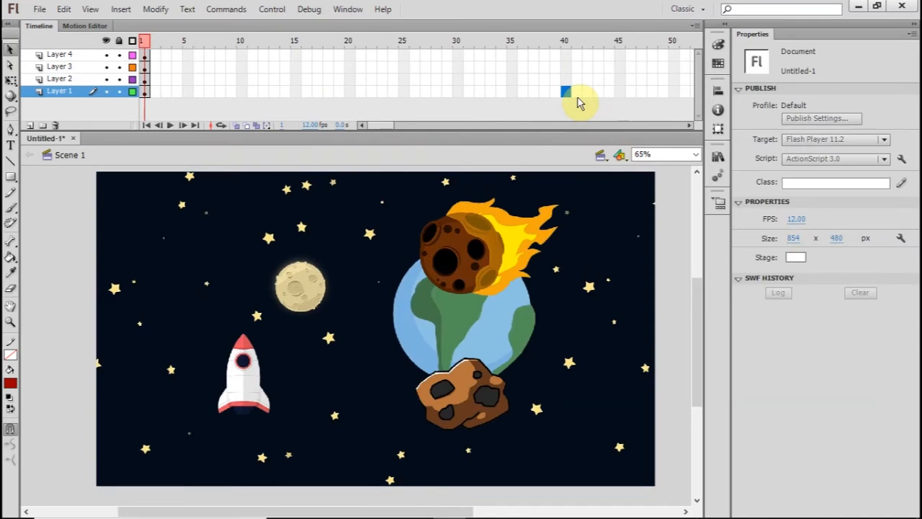
left_click(184, 91)
Select the space background, meteor, asteroid and rocket on the stage in turn to examine which layer holds each image.
left_click(560, 347)
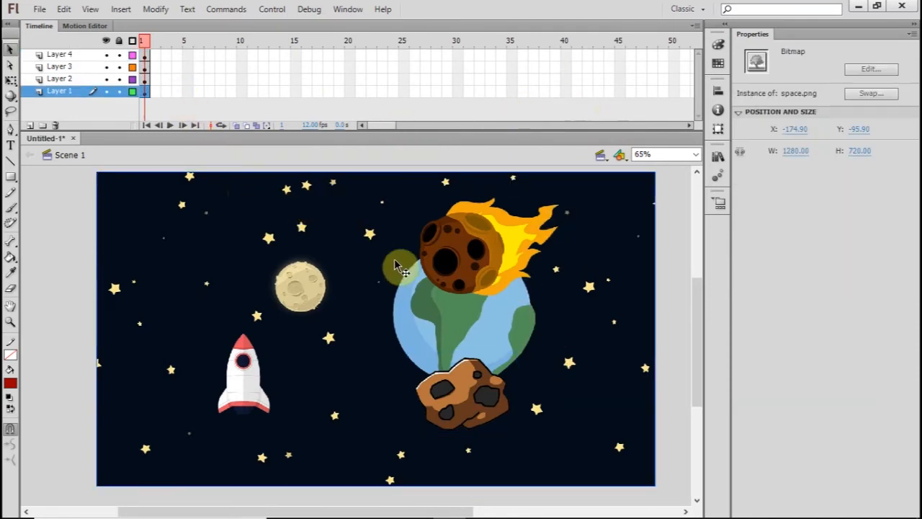
left_click(449, 264)
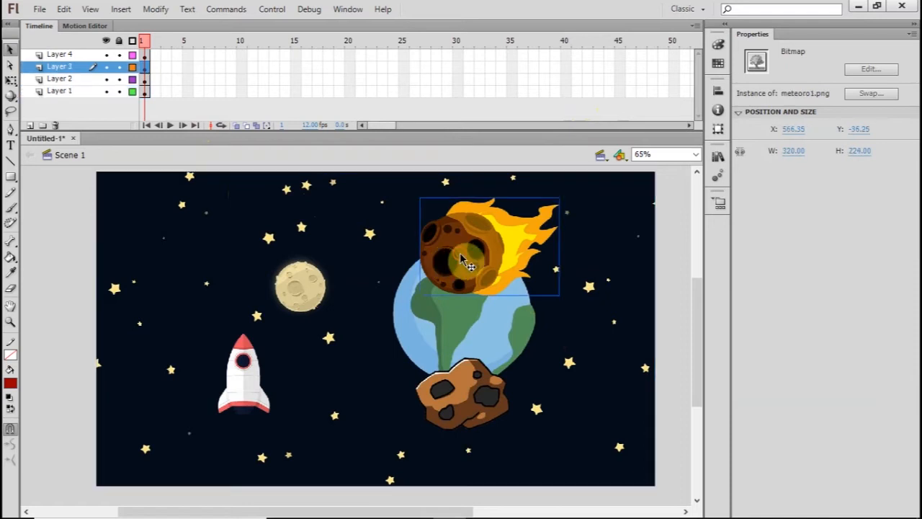
left_click(462, 403)
left_click(391, 321)
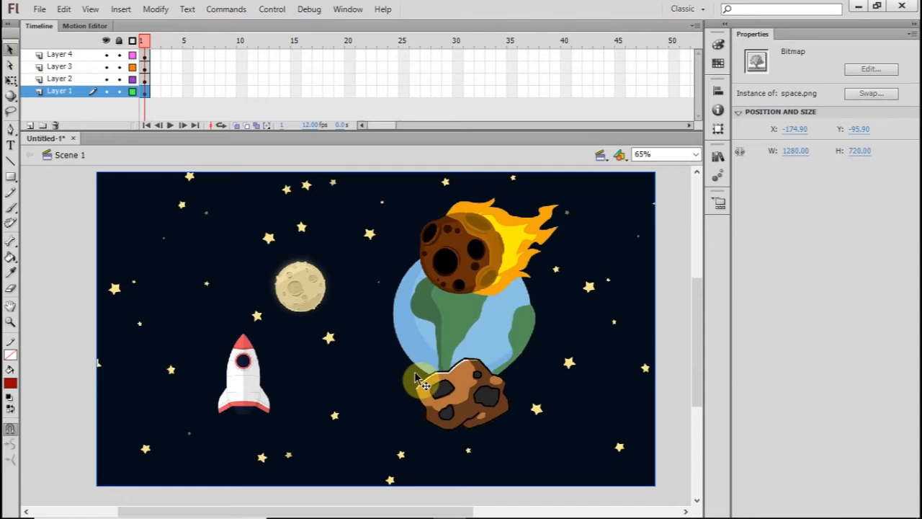
left_click(252, 378)
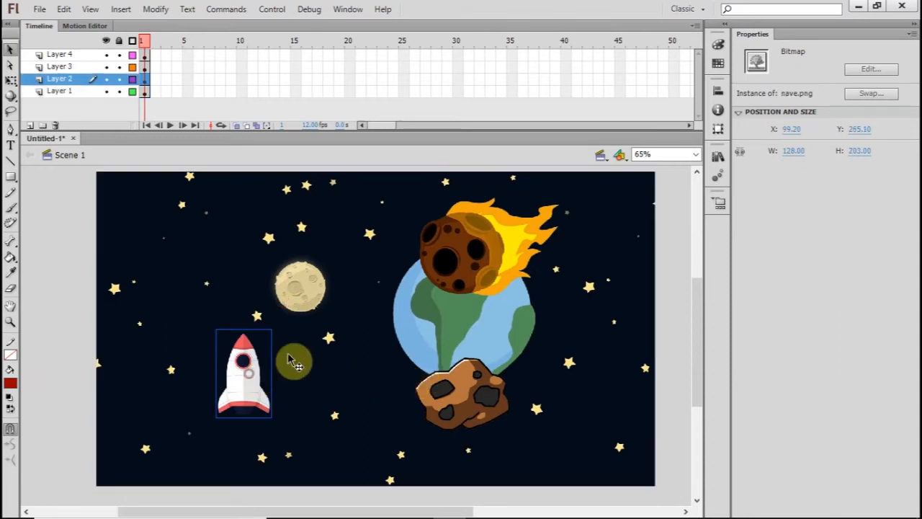
left_click(490, 282)
left_click(472, 397)
left_click(467, 247)
left_click(472, 397)
left_click(461, 259)
left_click(245, 371)
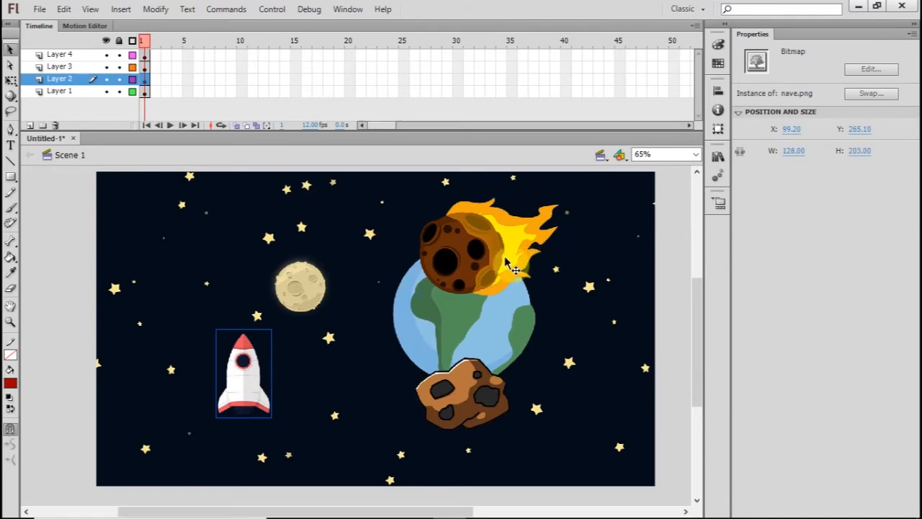
Move the rocket on Layer 2 up beside the moon, to about X 90, Y 89.
left_click_drag(239, 381, 232, 303)
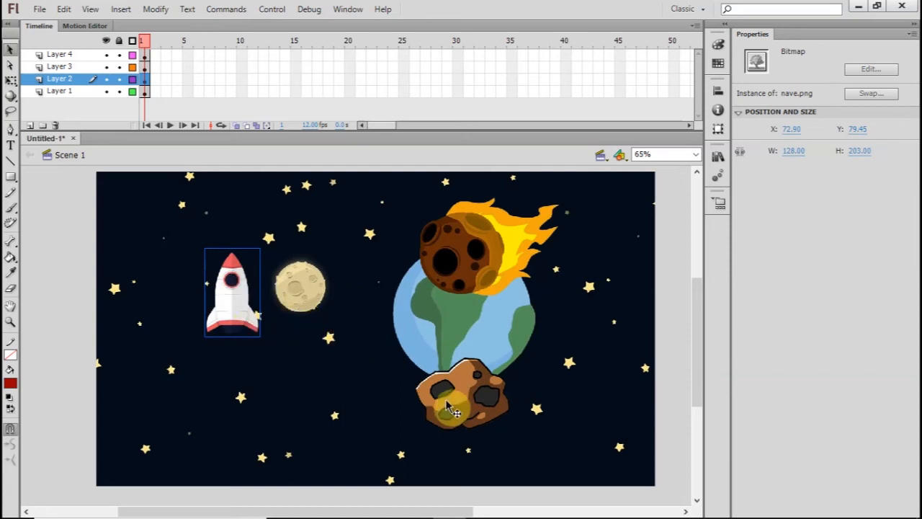
left_click_drag(243, 304, 290, 285)
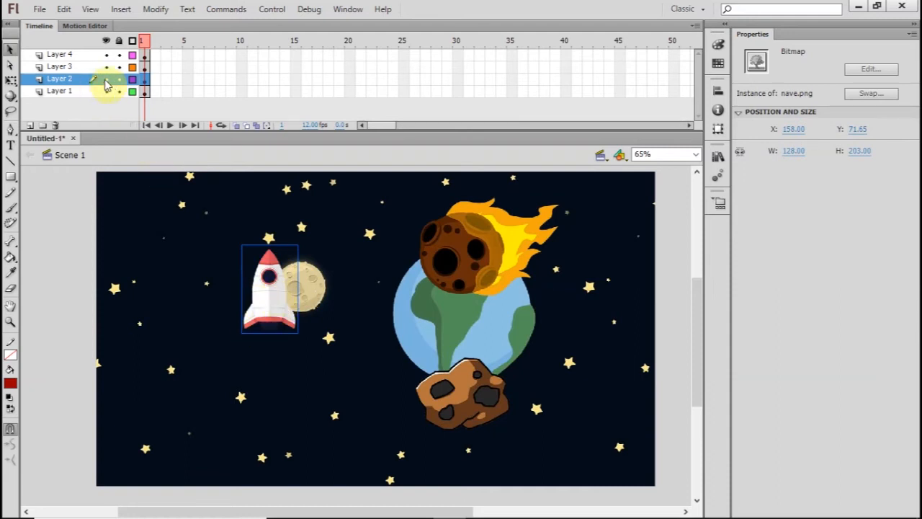
left_click_drag(272, 305, 242, 313)
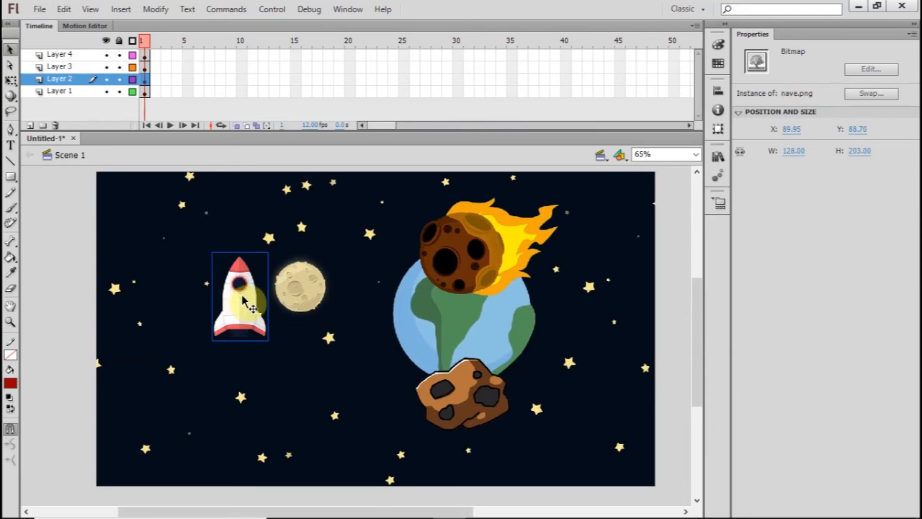
Import the fuego image onto Layer 2 and place the flame just below the rocket, at about X 160, Y 292.
key("ctrl+r")
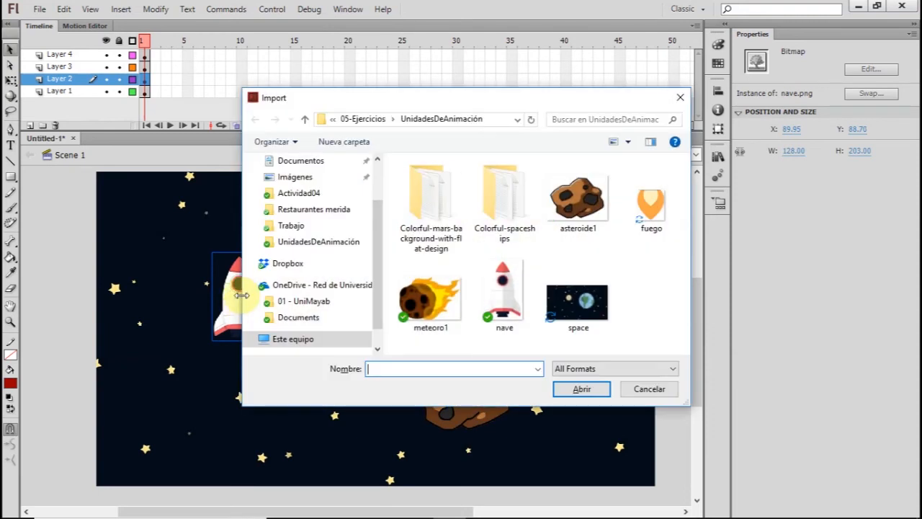
double_click(652, 203)
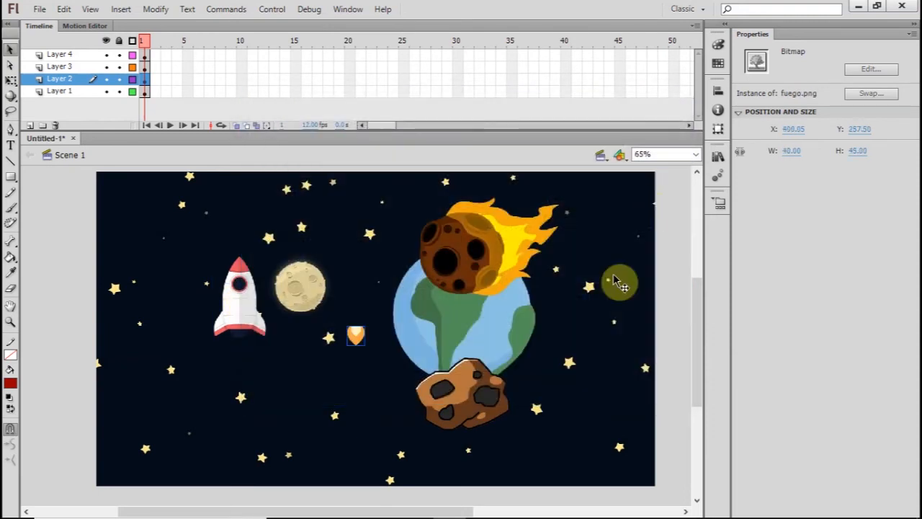
left_click_drag(355, 338, 245, 351)
left_click_drag(247, 317, 253, 297)
mouse_move(247, 354)
left_mouse_down()
mouse_move(257, 360)
mouse_move(242, 278)
mouse_move(261, 290)
mouse_move(258, 358)
mouse_move(254, 347)
left_mouse_up()
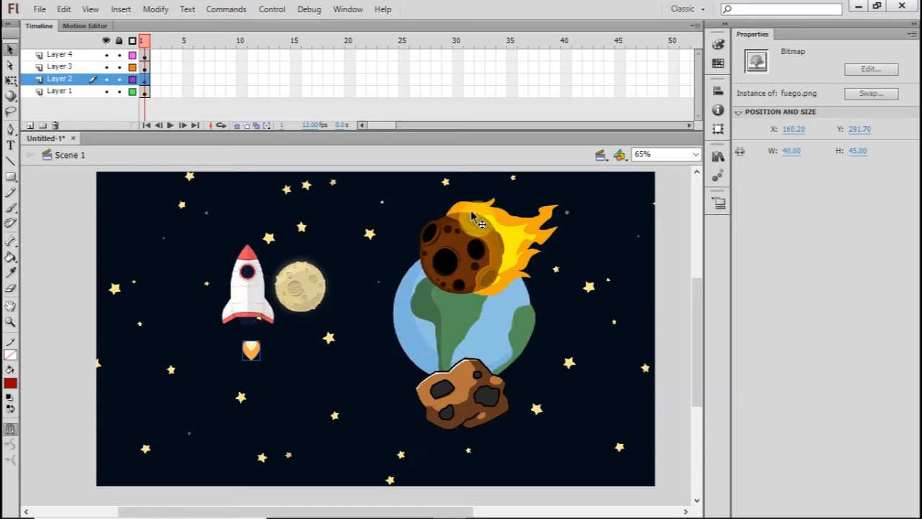
Check which images Layers 1 to 4 hold, and rename Layer 1 as fondo.
left_click(60, 92)
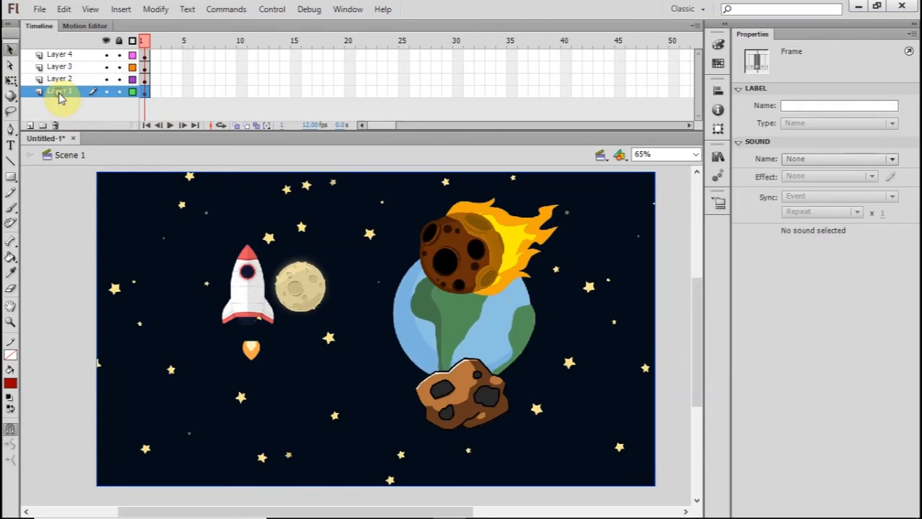
left_click(59, 78)
left_click(59, 67)
left_click(59, 56)
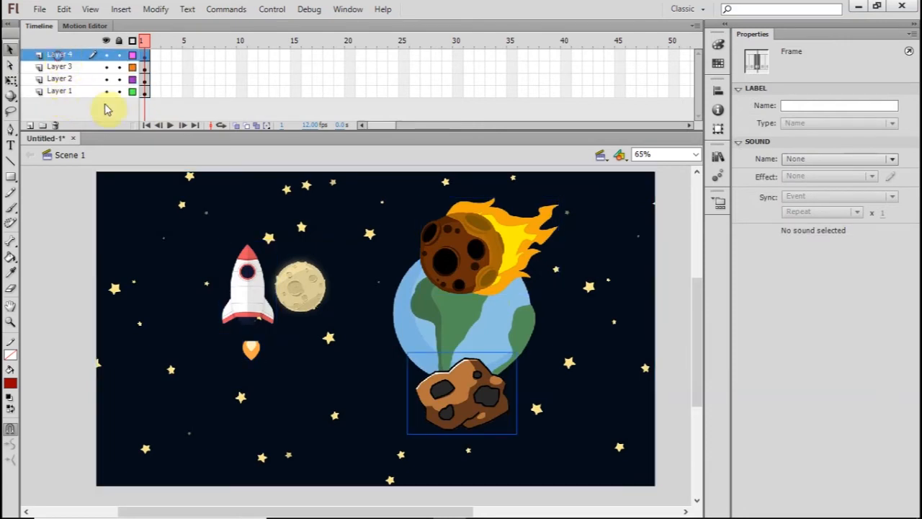
double_click(65, 92)
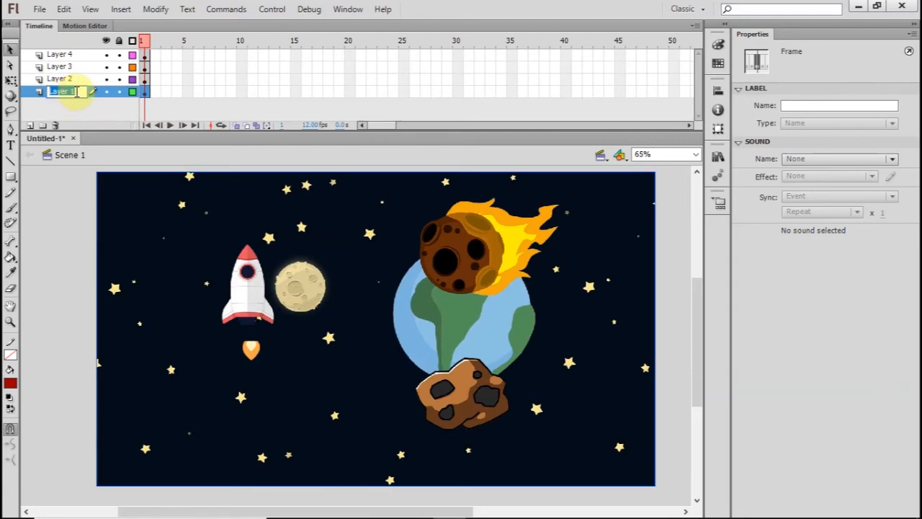
type("fondo")
left_click(78, 98)
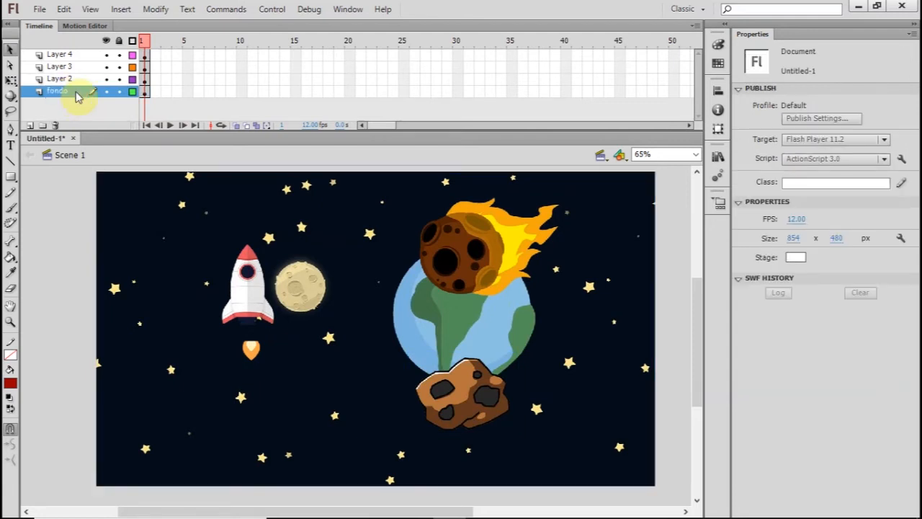
Rename Layer 2, which holds the rocket and flame, as nave.
left_click(71, 81)
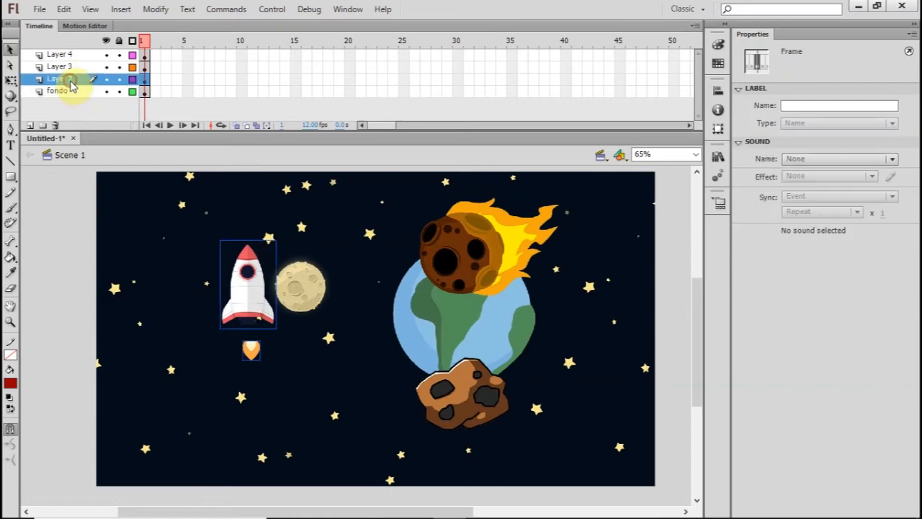
double_click(68, 79)
type("nave")
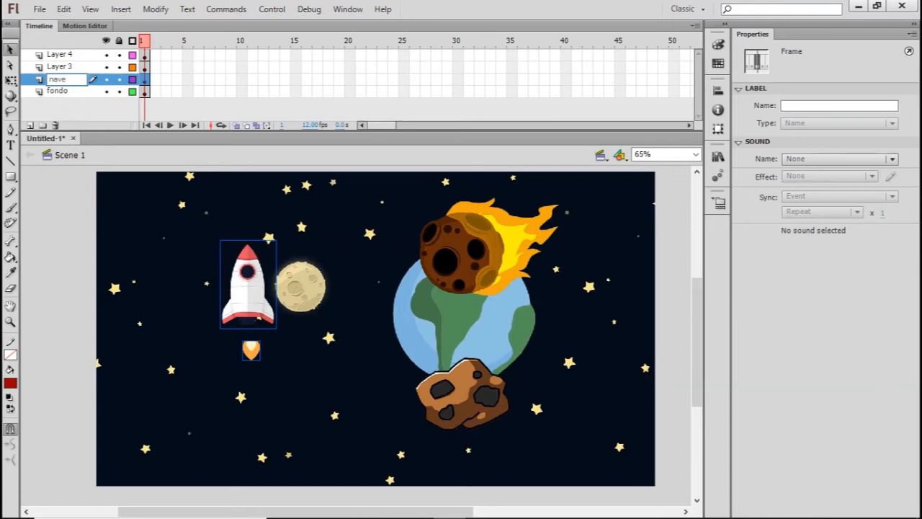
key("Return")
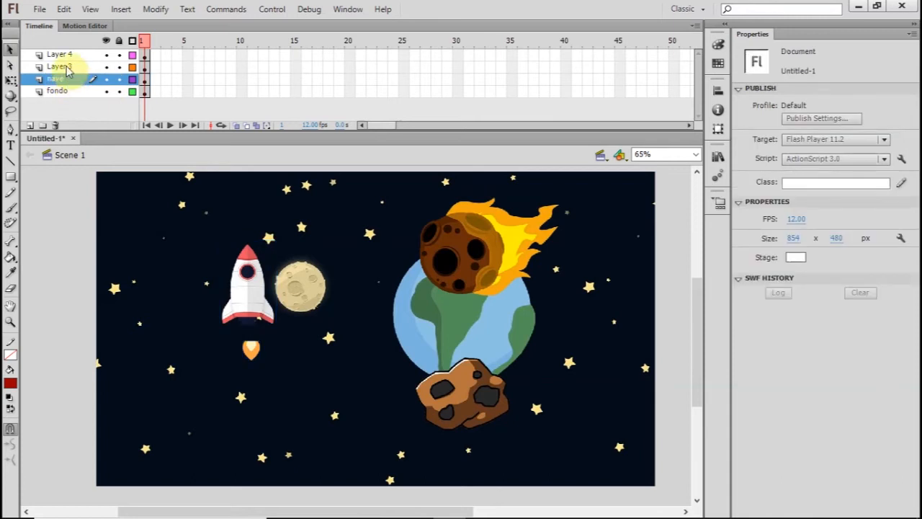
Rename Layer 3 as meteoro and Layer 4 as asteroide.
double_click(63, 66)
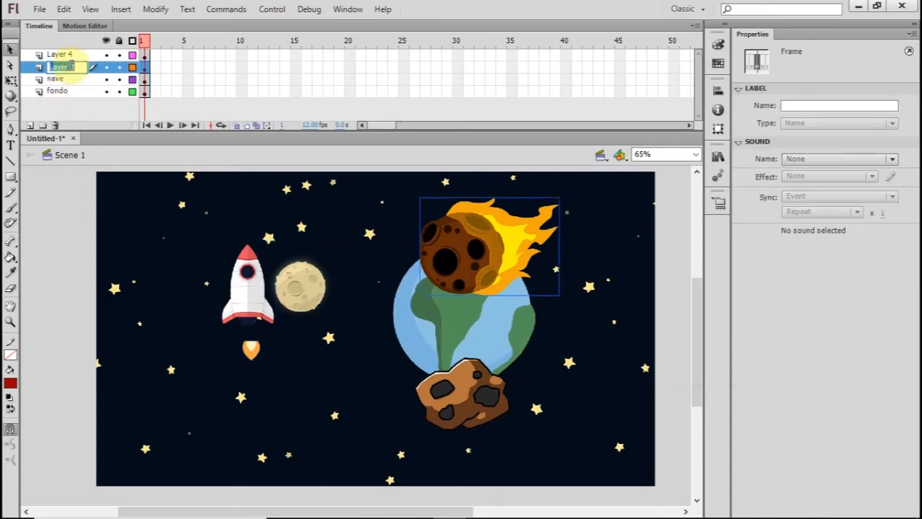
type("me")
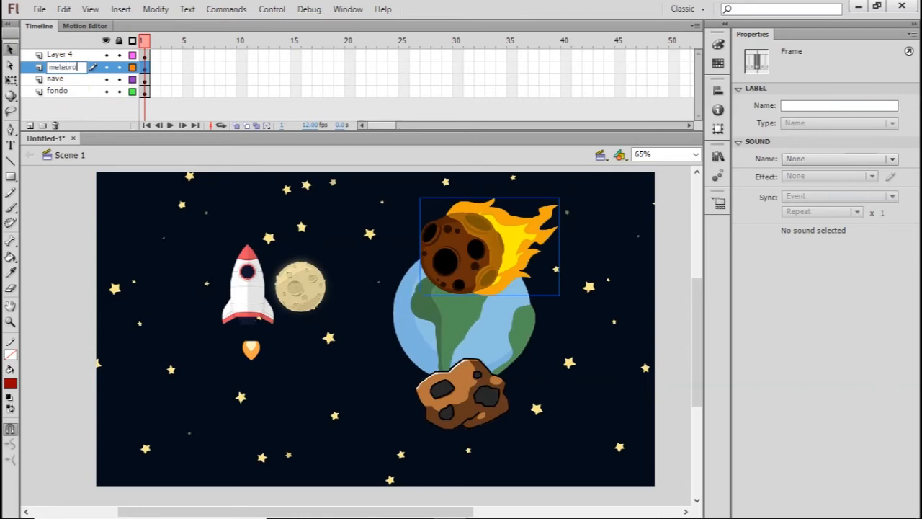
type("teoro")
key("Return")
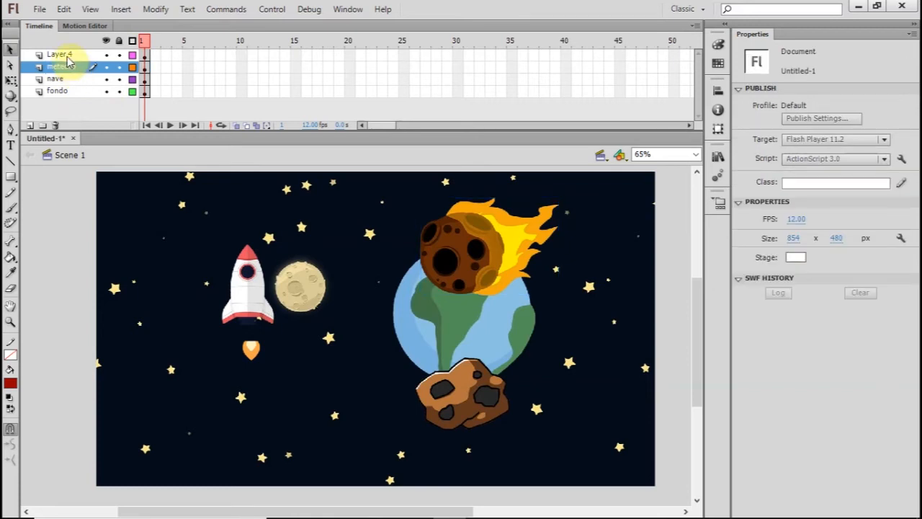
double_click(59, 55)
type("asteroide")
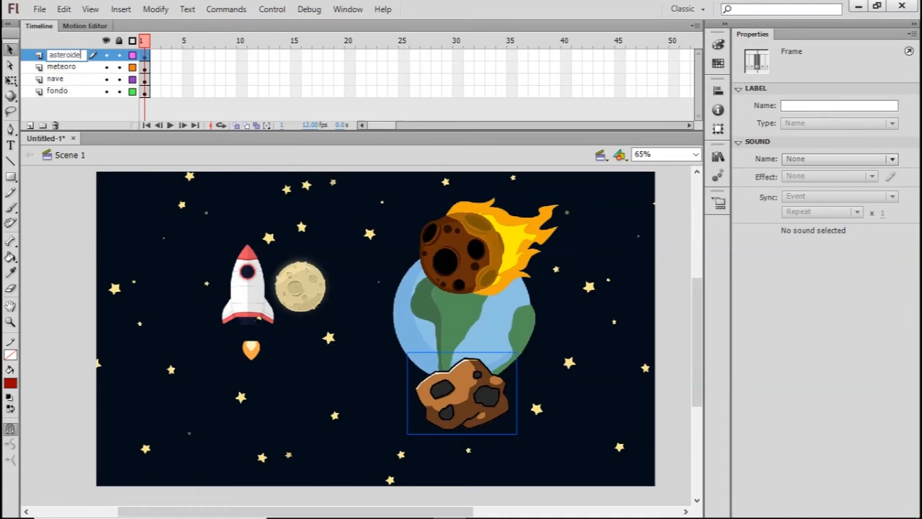
key("Return")
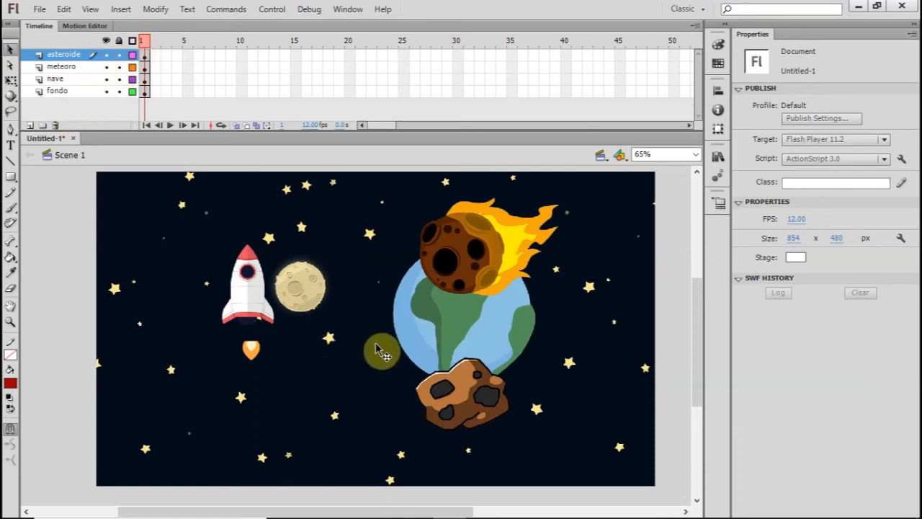
Move the rocket up and the flame further below it on the nave layer, placing the flame at about X 108, Y 312.
left_click_drag(243, 301, 234, 276)
left_click_drag(252, 345, 231, 359)
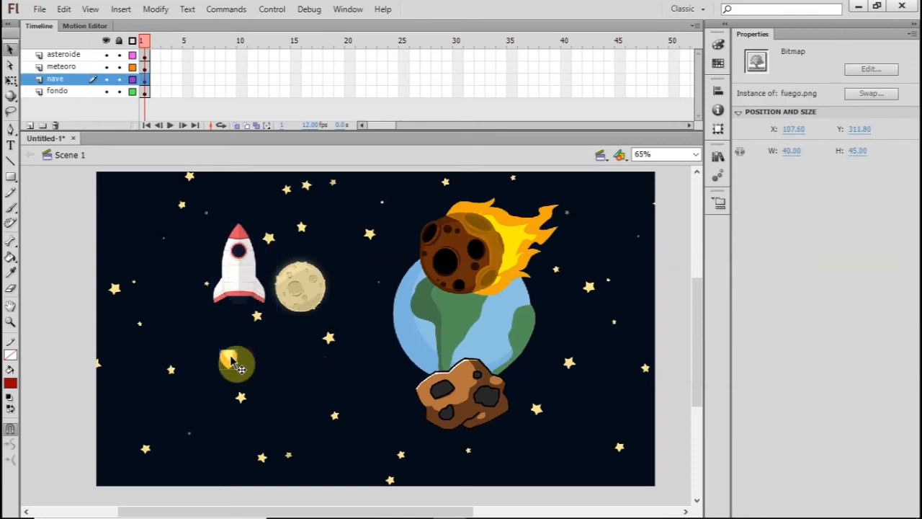
left_click(234, 281)
left_click(231, 356)
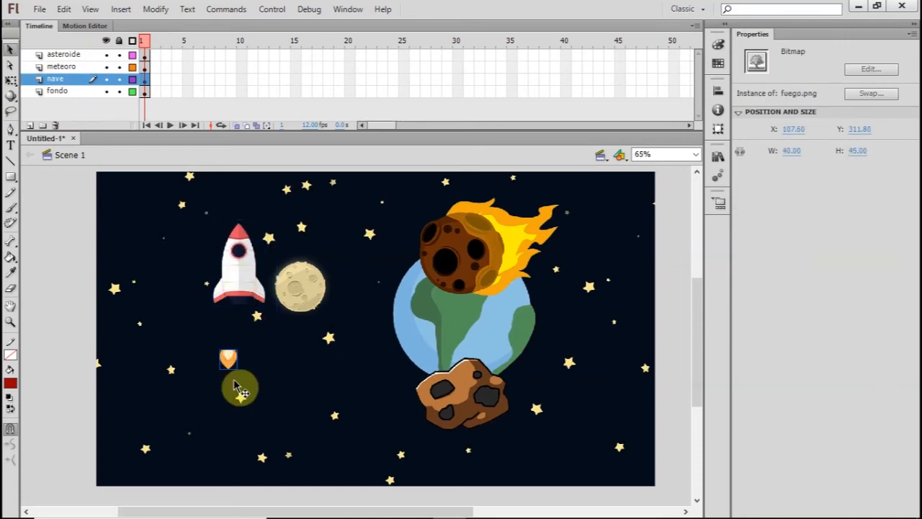